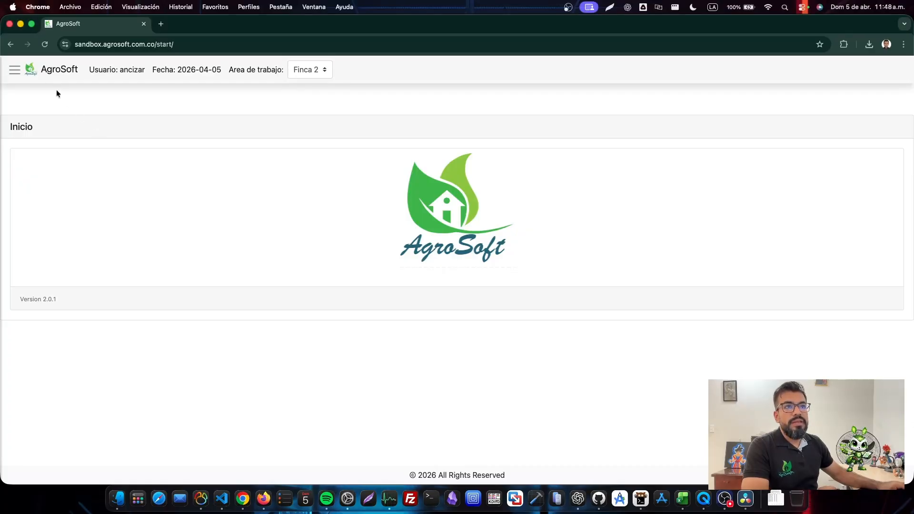
# - Open the Labores list under Actividades and start creating a new labor
pyautogui.click(15, 69)
pyautogui.click(101, 252)
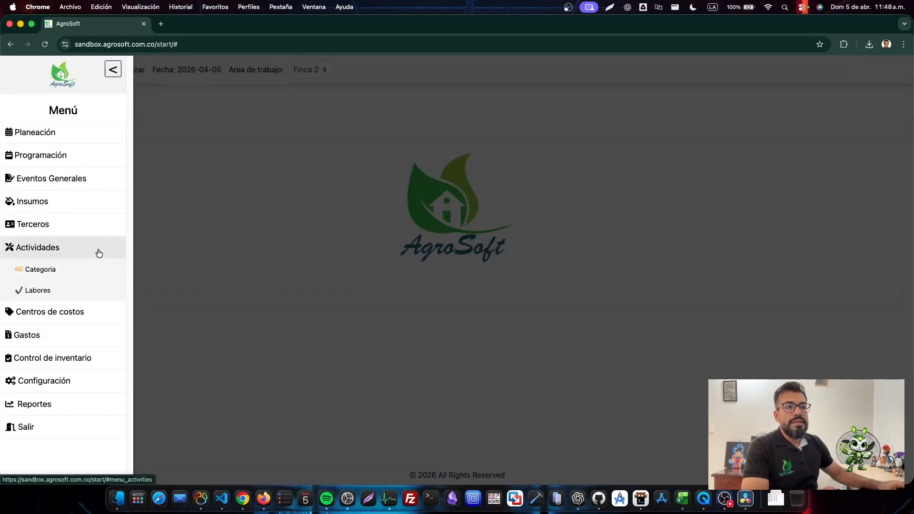
pyautogui.click(76, 293)
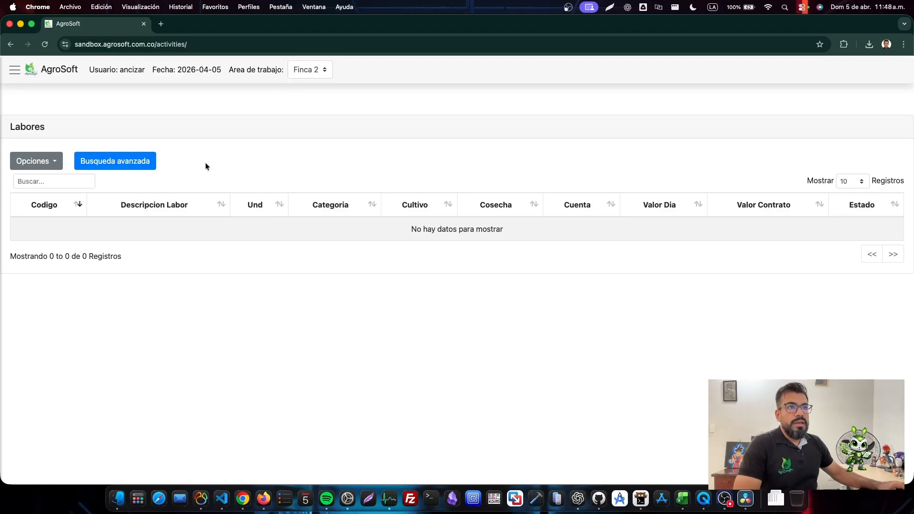
pyautogui.click(49, 162)
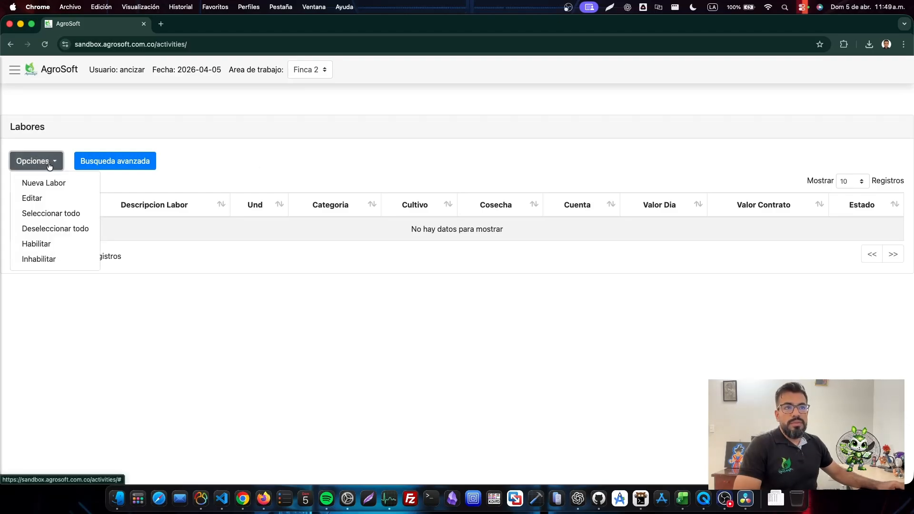
pyautogui.click(84, 184)
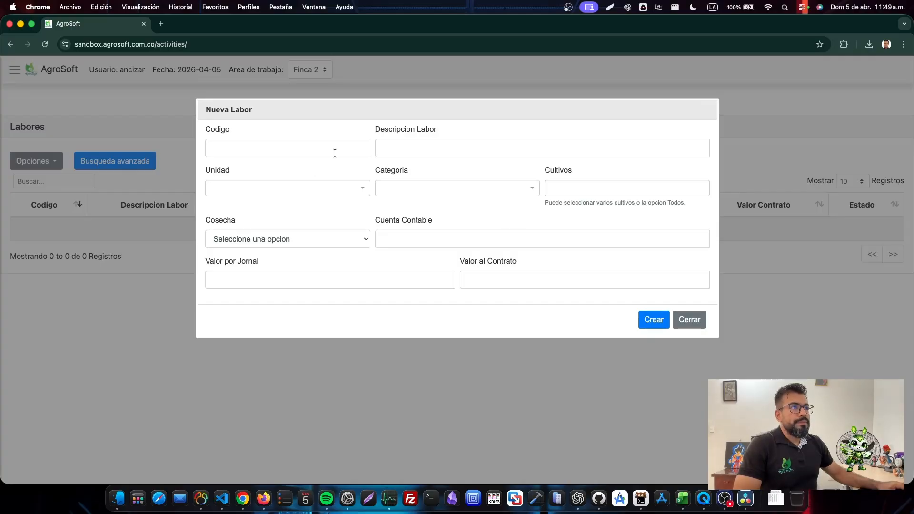
# - Give the new labor the code 101 and the description "Fertilizacion foliar"
pyautogui.click(262, 143)
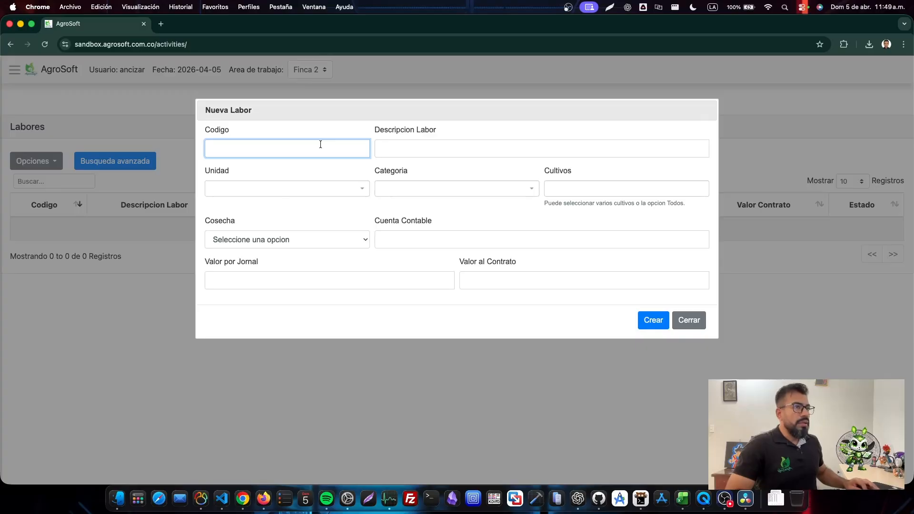
pyautogui.write('101')
pyautogui.press('Tab')
pyautogui.press('Tab')
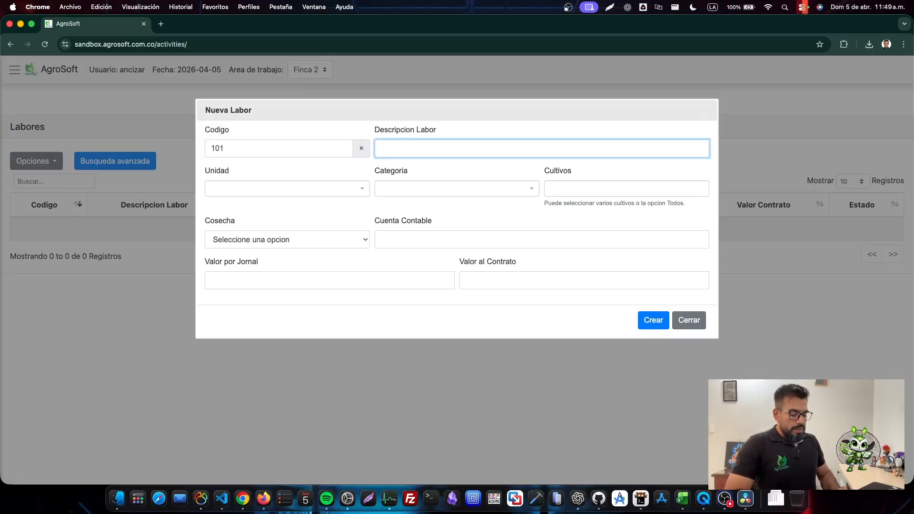
pyautogui.write('Fer')
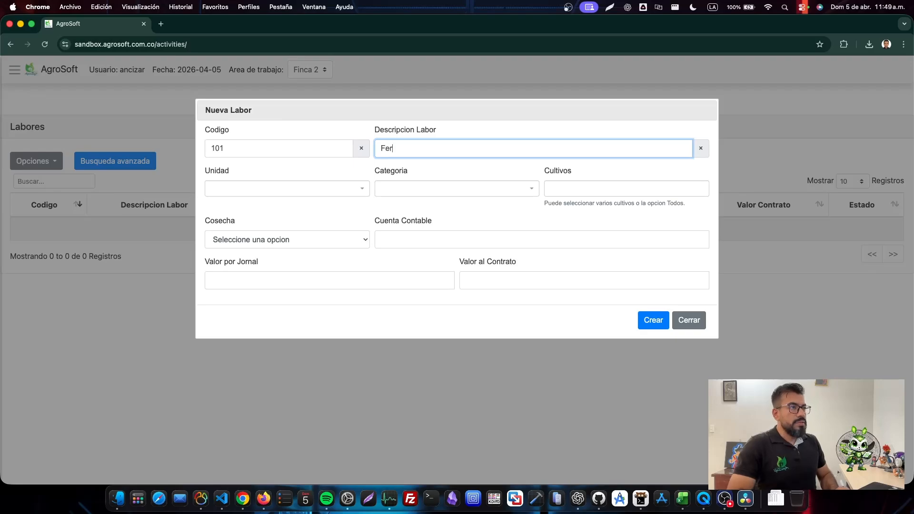
pyautogui.write('tilizacion ')
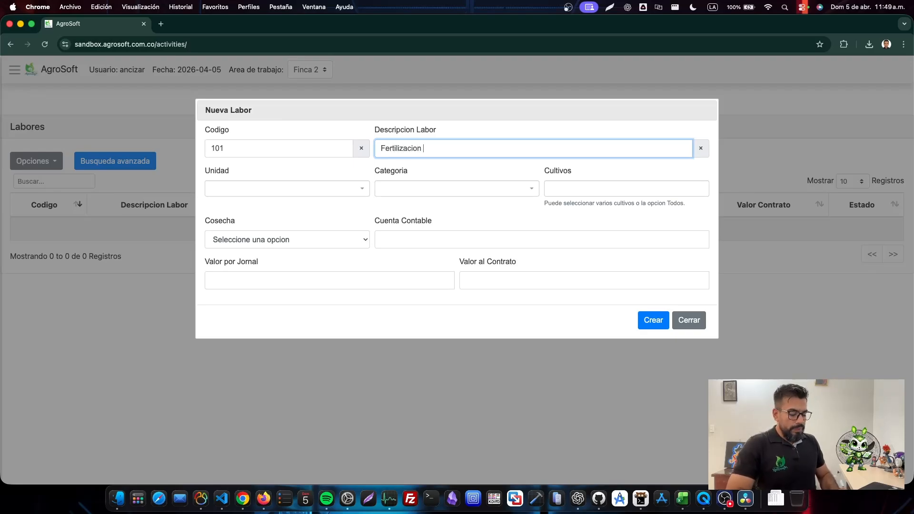
pyautogui.write('foliar')
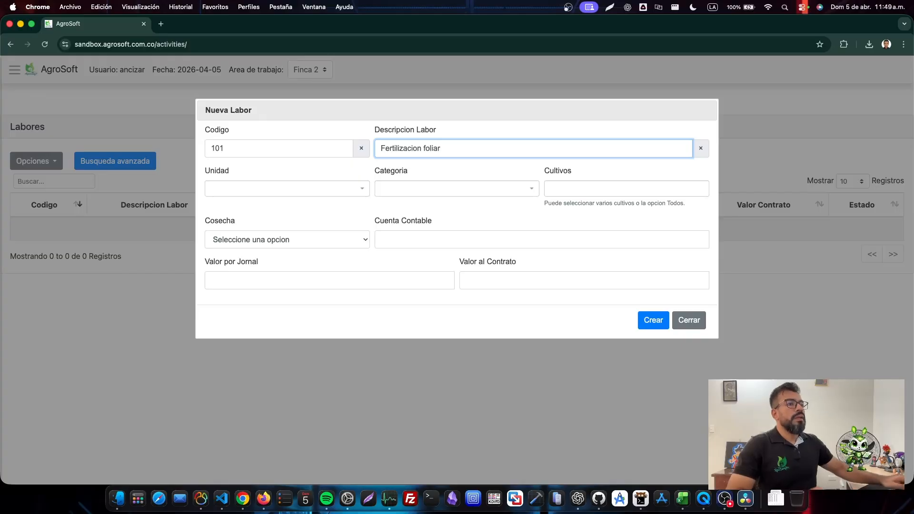
# - Find HA among the measurement units and assign it as the labor's unit
pyautogui.click(319, 178)
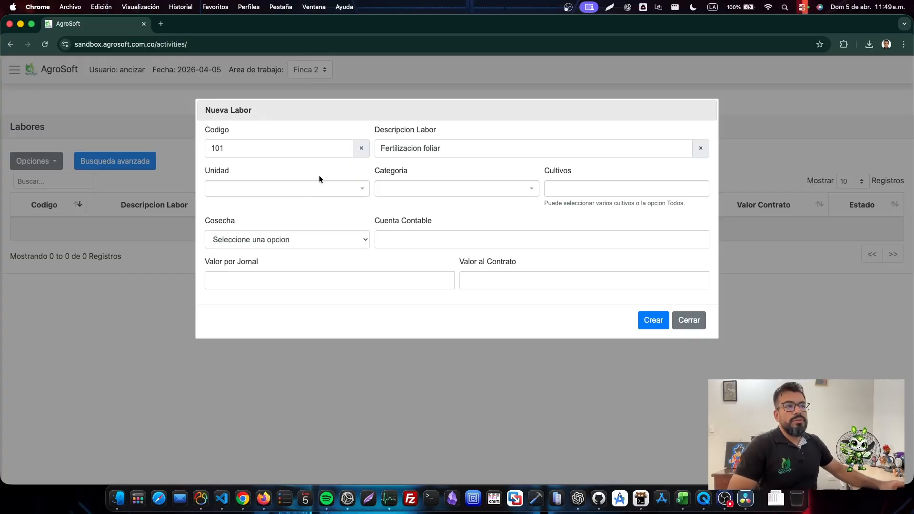
pyautogui.click(318, 189)
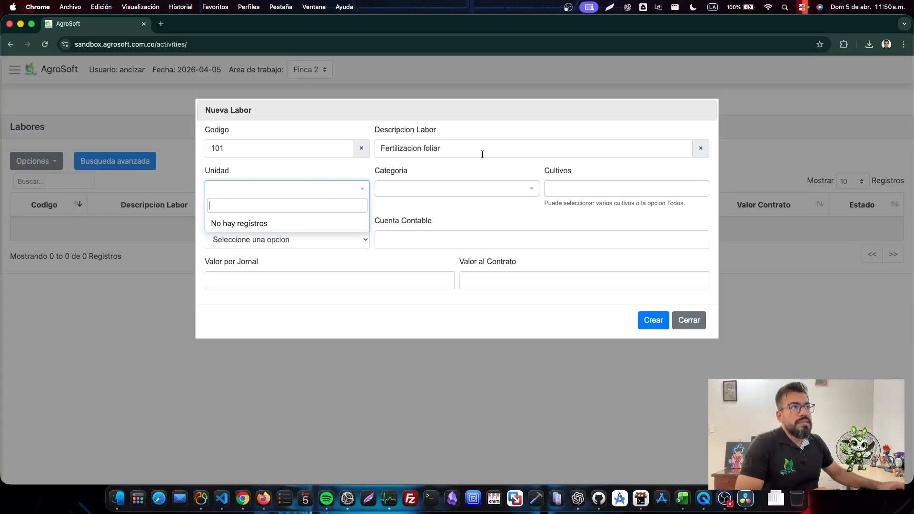
pyautogui.click(327, 190)
pyautogui.click(321, 192)
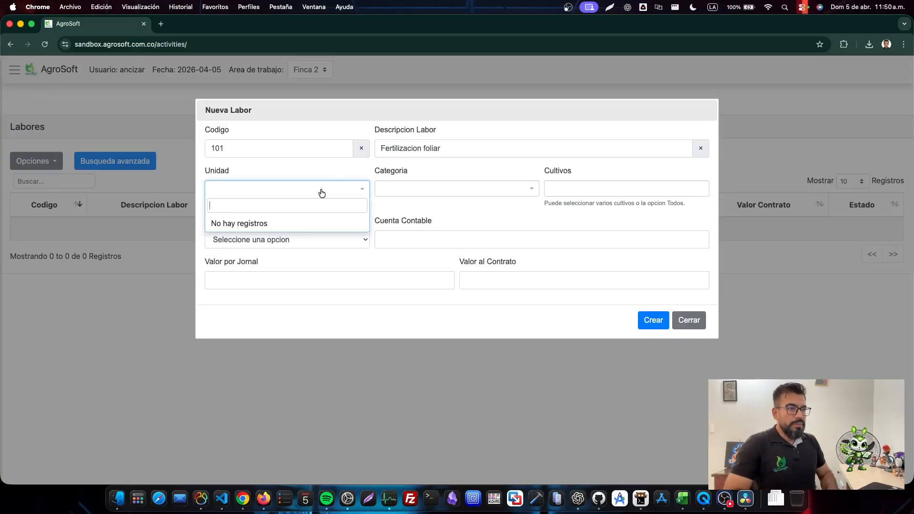
pyautogui.write('HA')
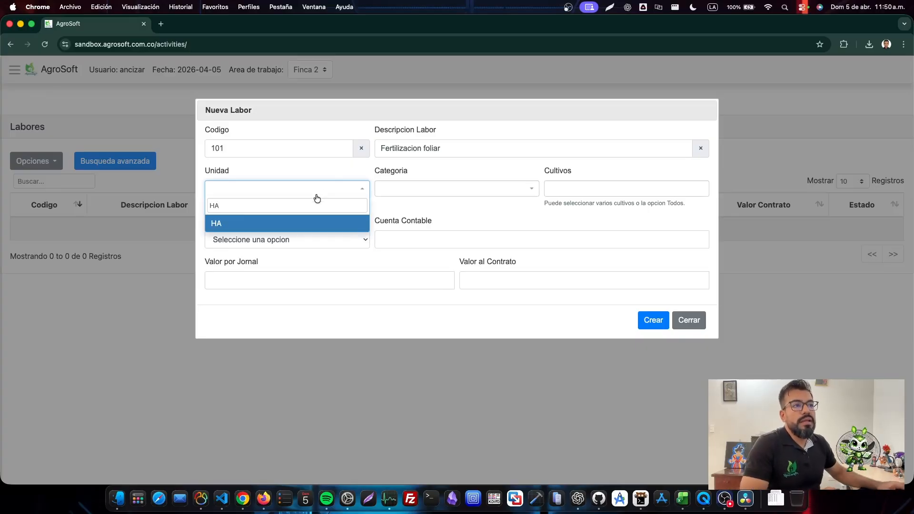
pyautogui.click(311, 220)
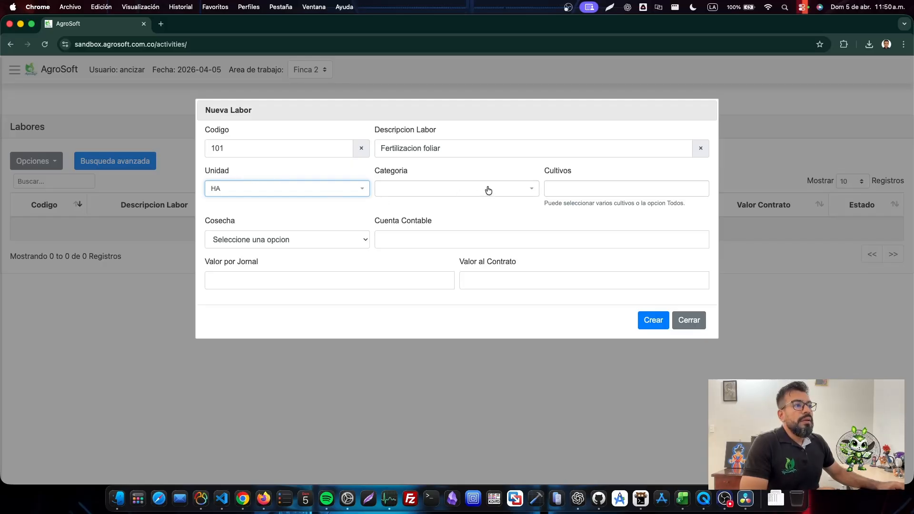
# - Assign the labor to the category "1 : Fertilizacion"
pyautogui.click(440, 172)
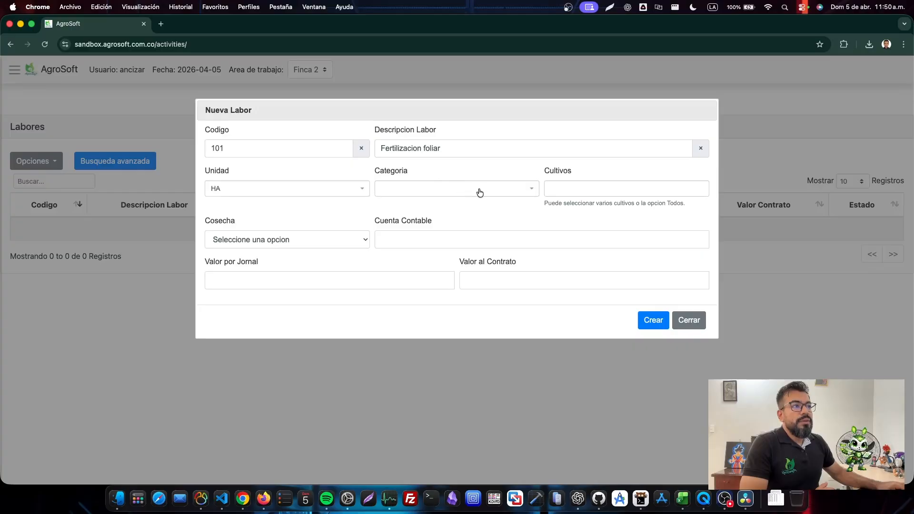
pyautogui.click(479, 192)
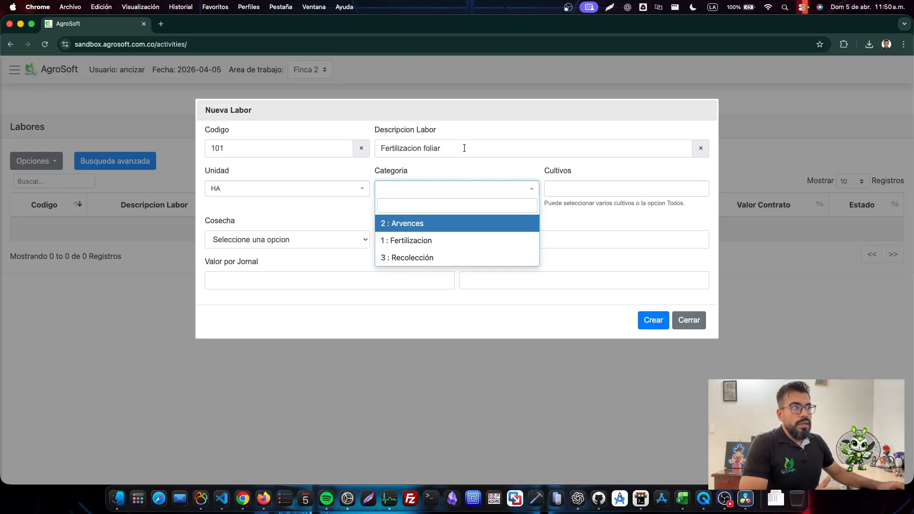
pyautogui.click(447, 242)
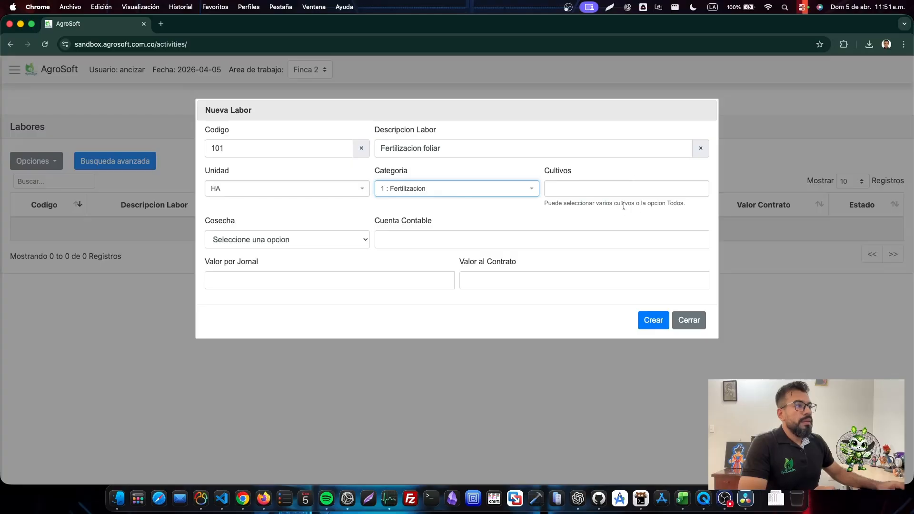
pyautogui.click(590, 190)
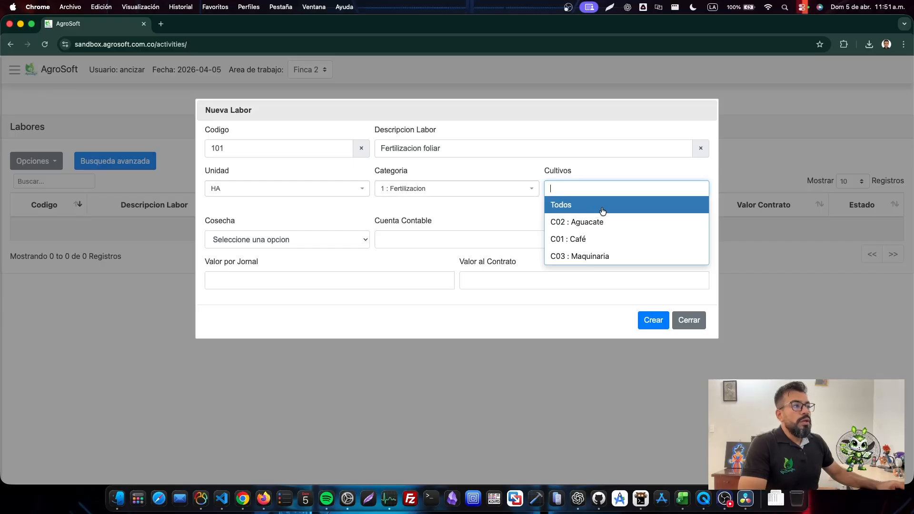
pyautogui.click(594, 207)
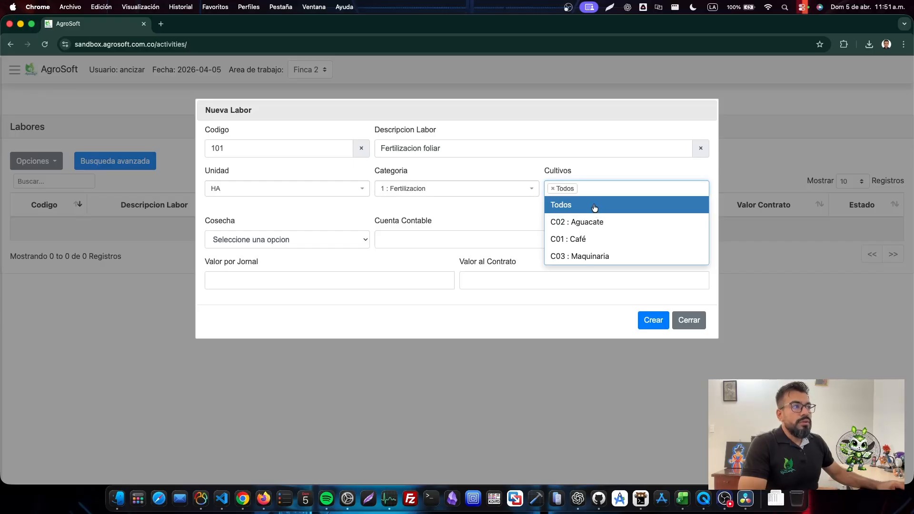
pyautogui.click(550, 165)
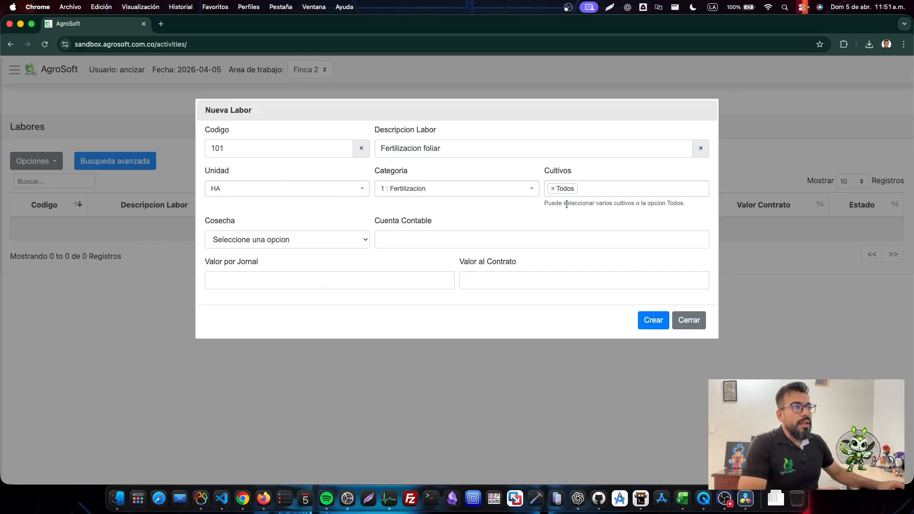
pyautogui.click(552, 188)
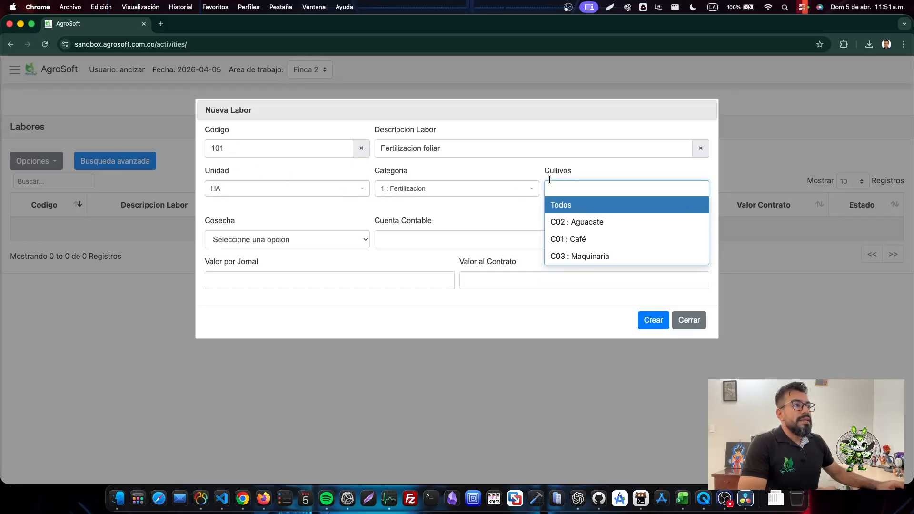
pyautogui.click(564, 174)
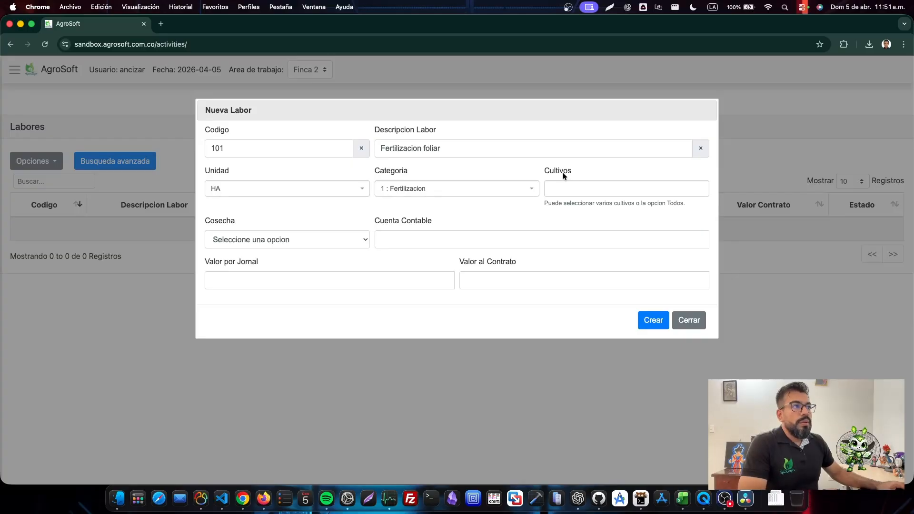
pyautogui.click(573, 188)
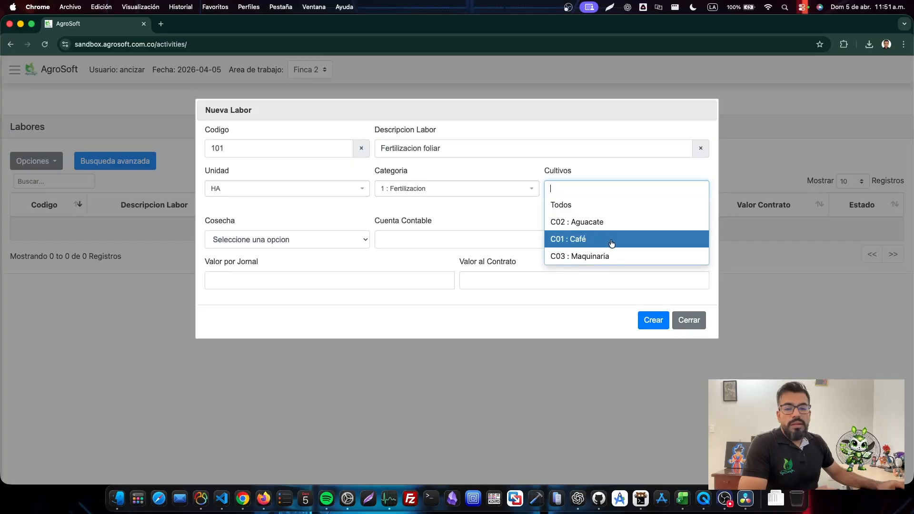
pyautogui.click(604, 176)
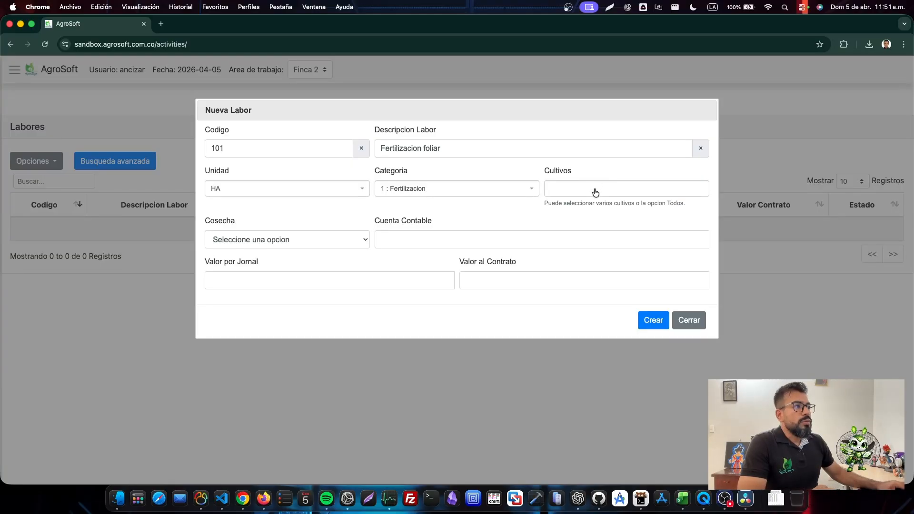
# - Apply the labor to all crops by choosing Todos for Cultivos
pyautogui.click(595, 190)
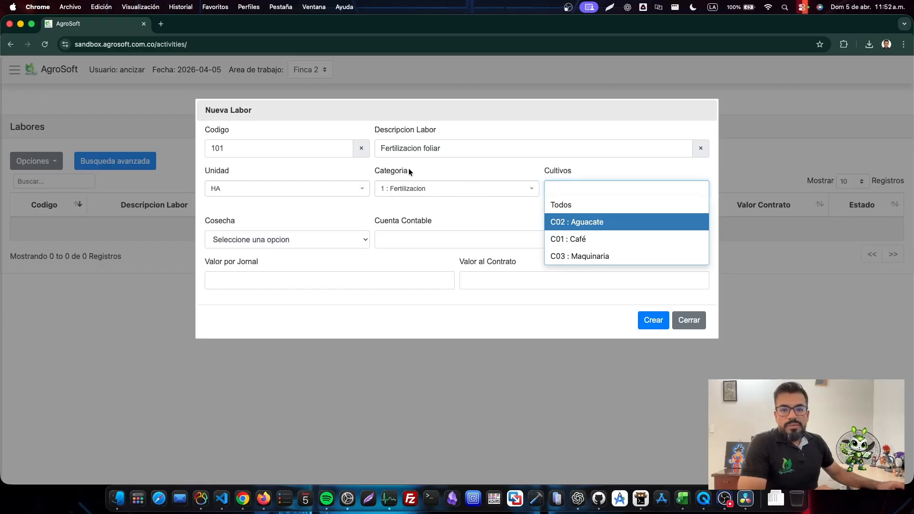
pyautogui.click(586, 203)
pyautogui.click(563, 170)
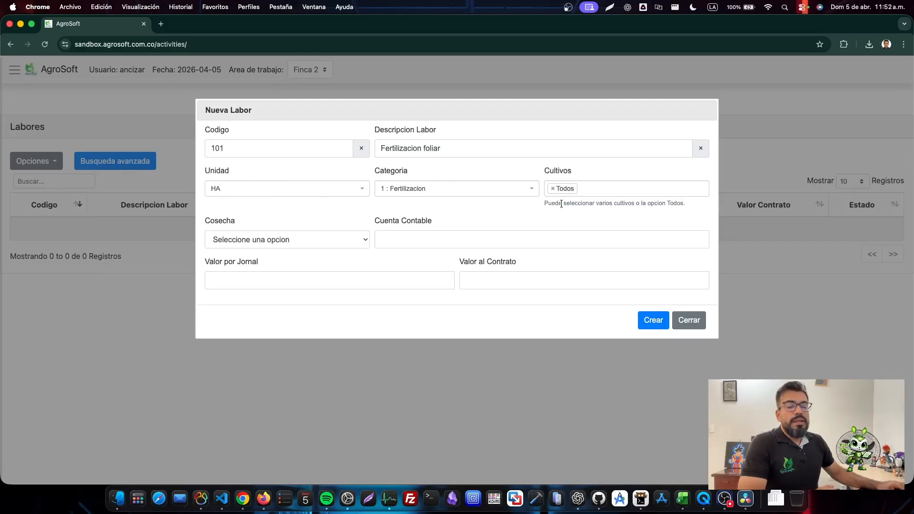
# - Set Cosecha to "No aplica cosecha" and enter the labor's accounting account number
pyautogui.click(342, 238)
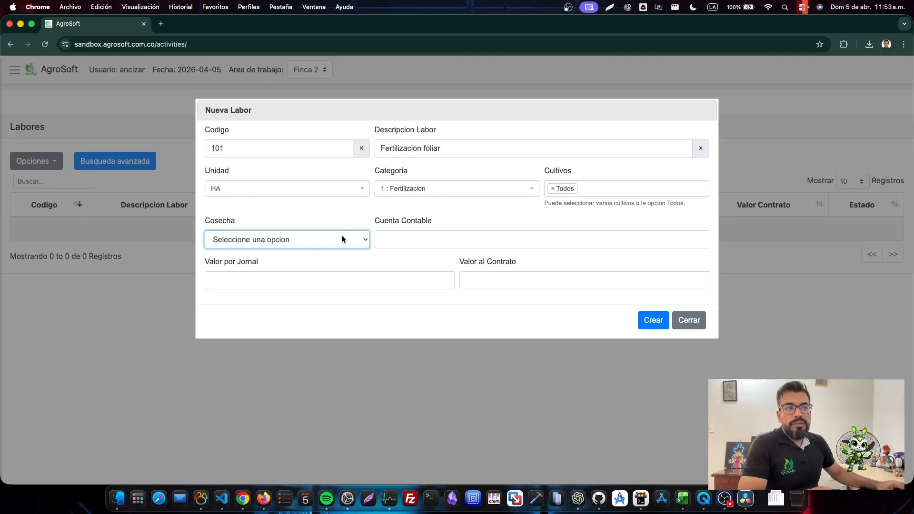
pyautogui.click(341, 238)
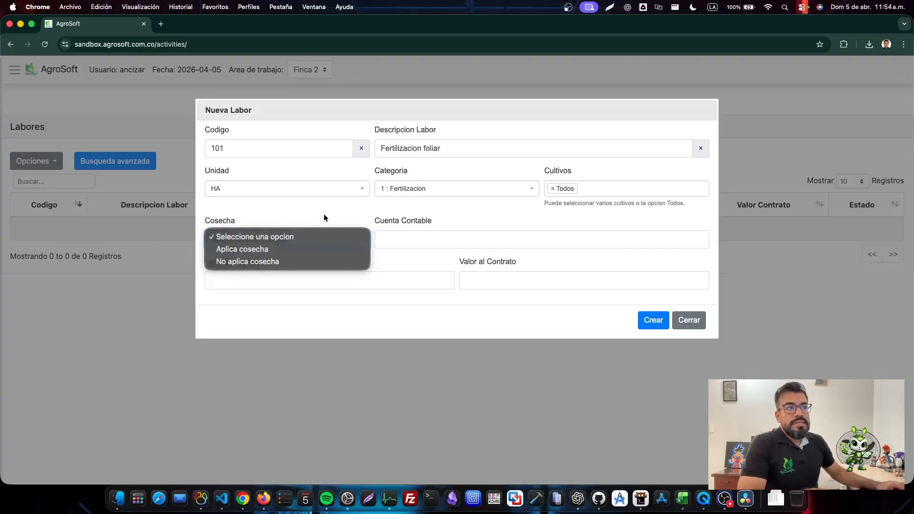
pyautogui.click(295, 261)
pyautogui.click(429, 239)
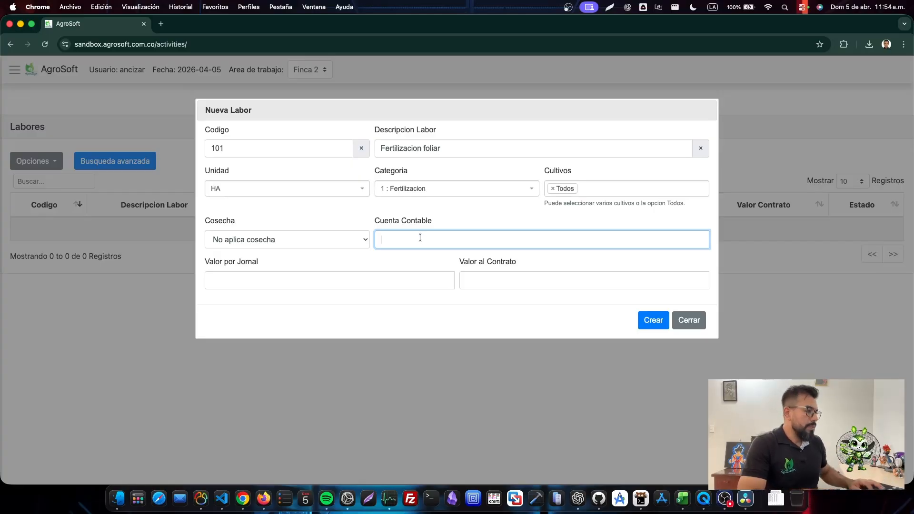
pyautogui.write('475')
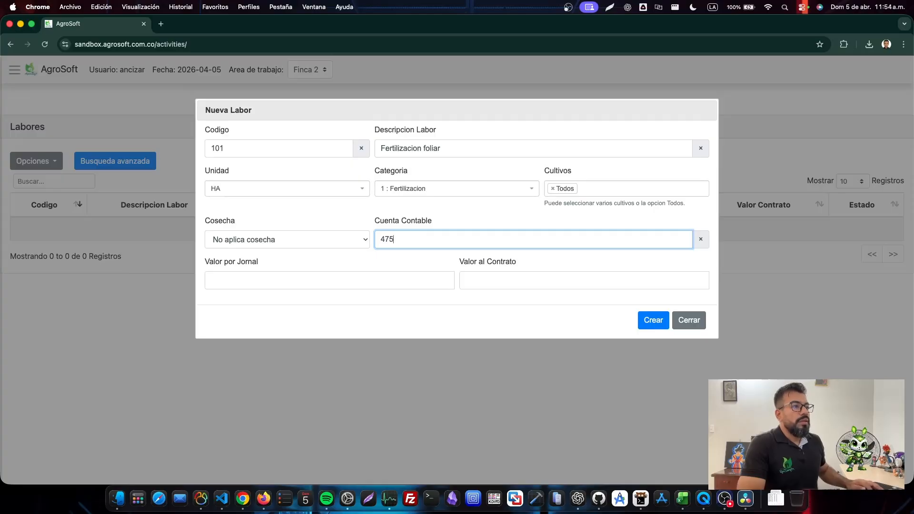
pyautogui.write('2123')
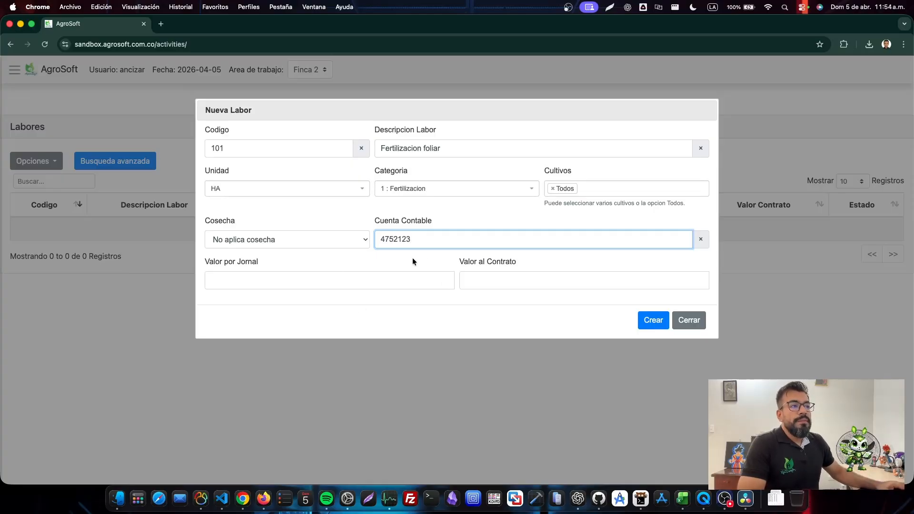
# - Set both the contract value and the day-wage value to 0 and create the labor
pyautogui.click(276, 281)
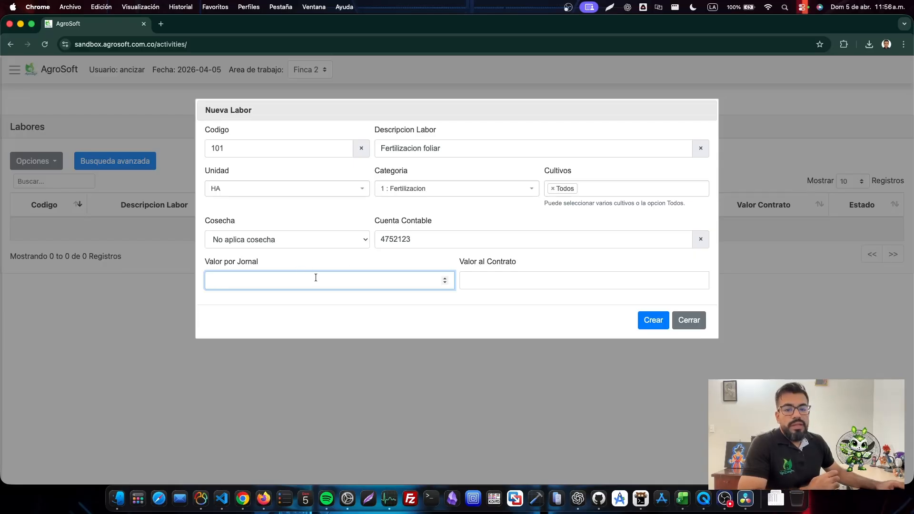
pyautogui.click(462, 281)
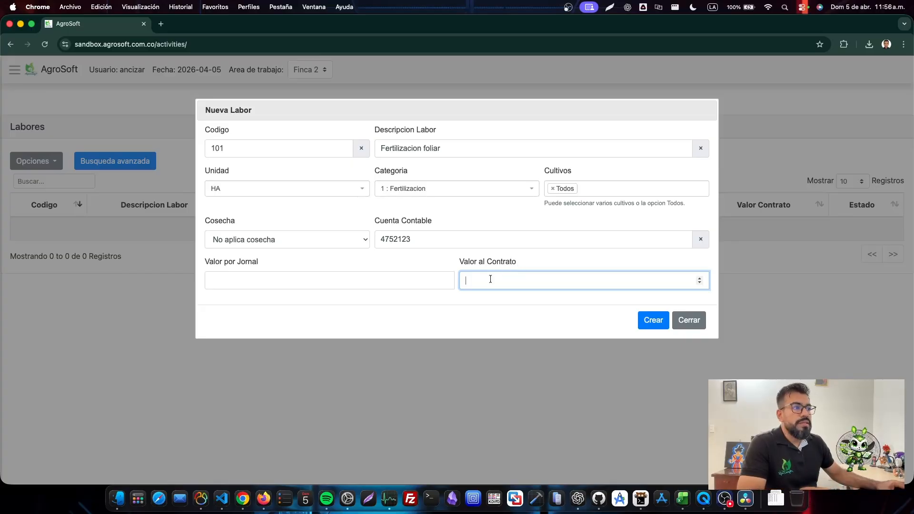
pyautogui.write('0')
pyautogui.click(417, 280)
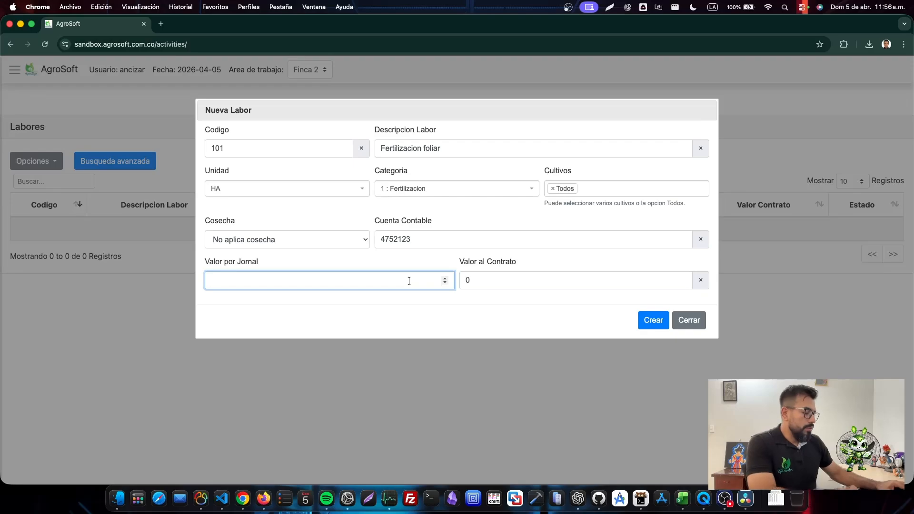
pyautogui.write('0')
pyautogui.click(654, 320)
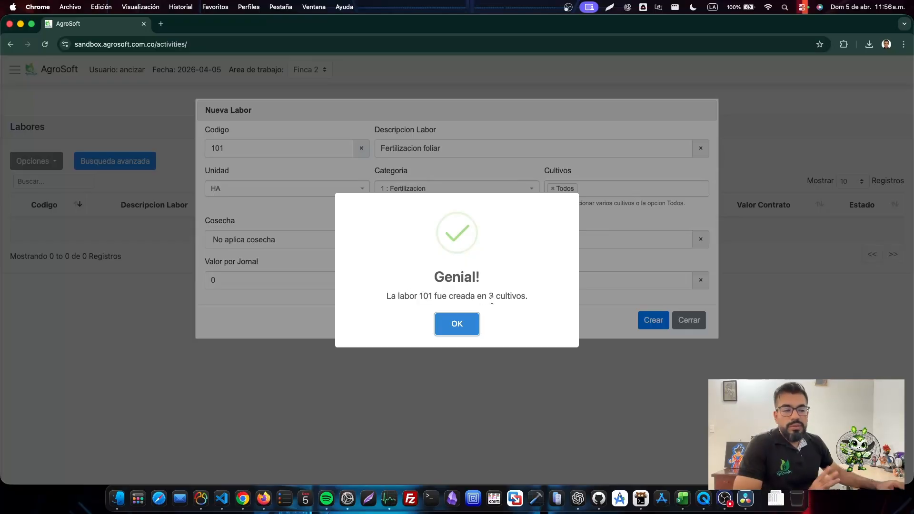
# - Disable the Maquinaria record of labor 101 in the labor list
pyautogui.click(469, 323)
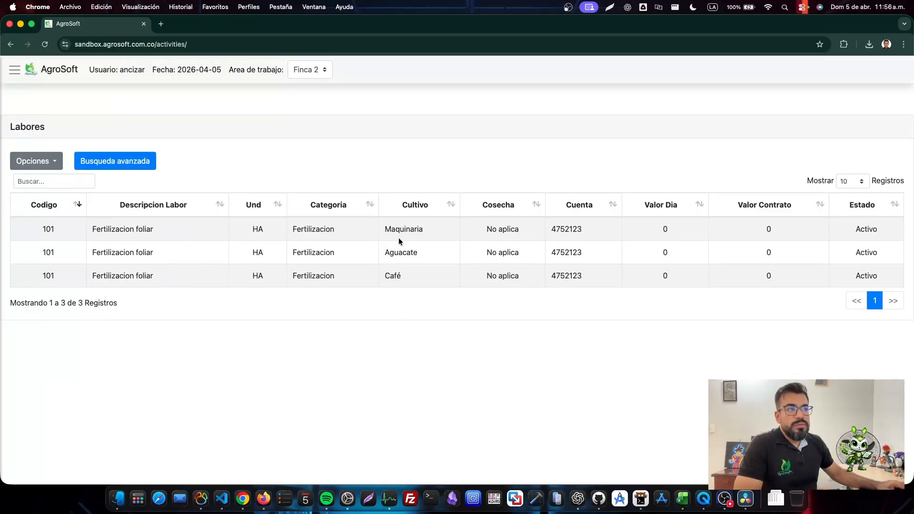
pyautogui.click(435, 231)
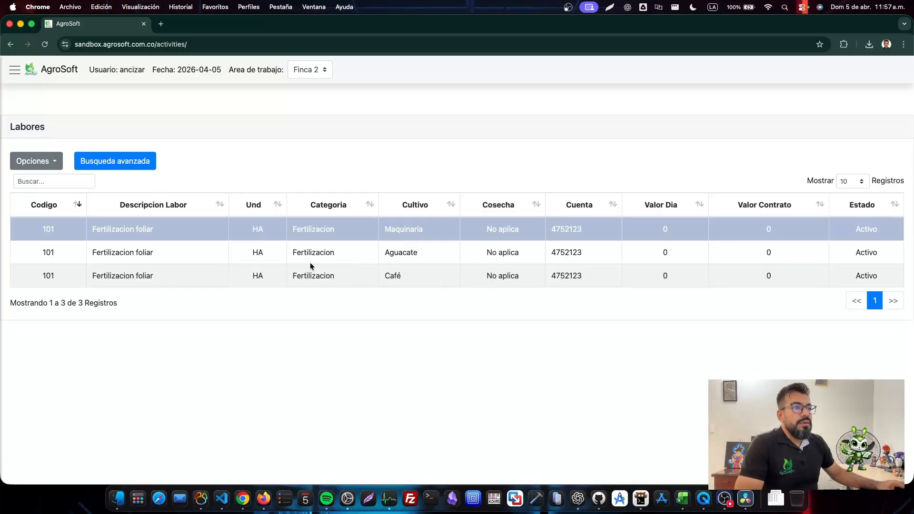
pyautogui.rightClick(205, 233)
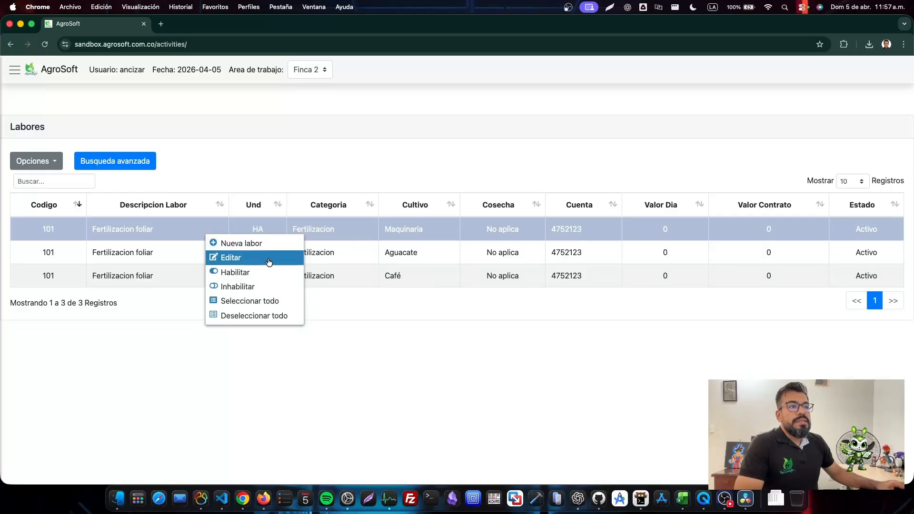
pyautogui.click(265, 286)
pyautogui.click(421, 323)
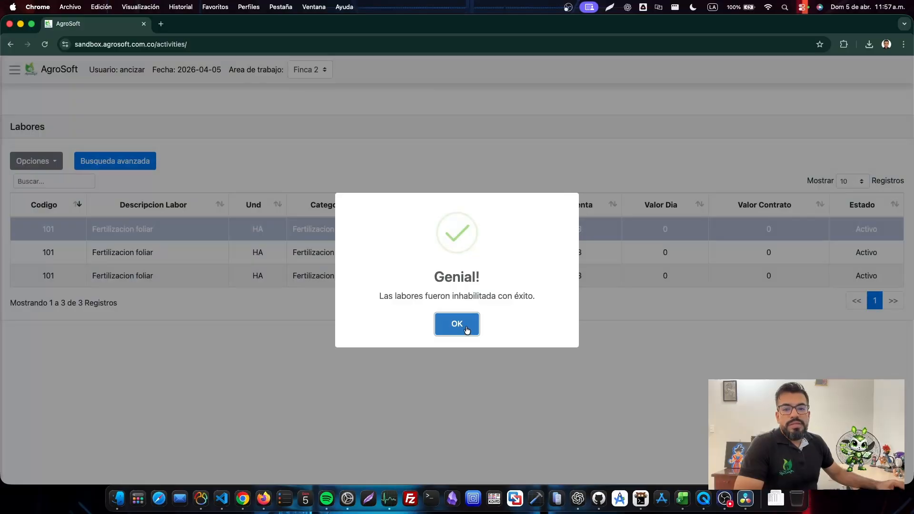
pyautogui.click(466, 327)
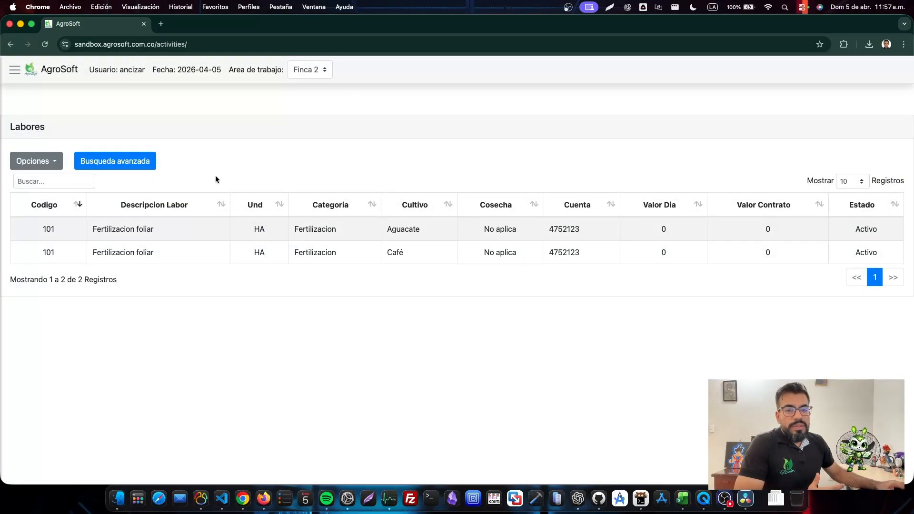
# - Run an advanced search for labors whose Estado is Inactivo
pyautogui.click(147, 172)
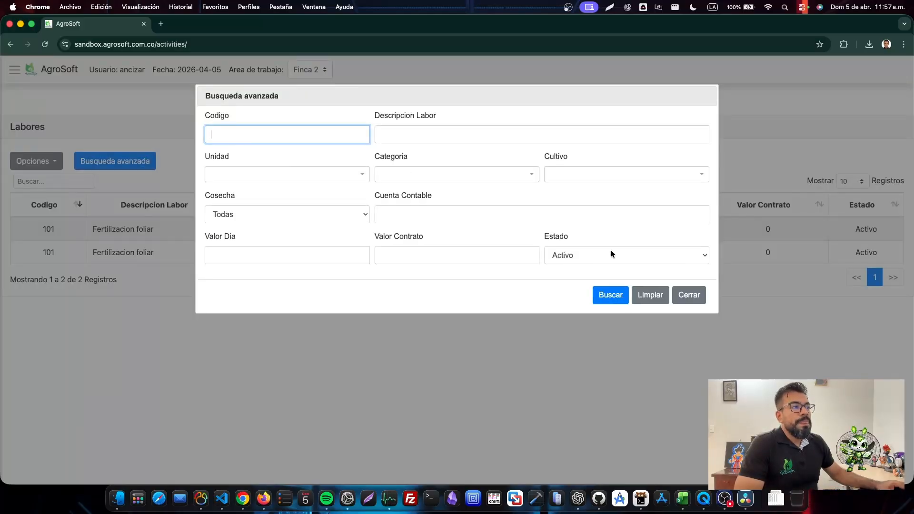
pyautogui.click(571, 256)
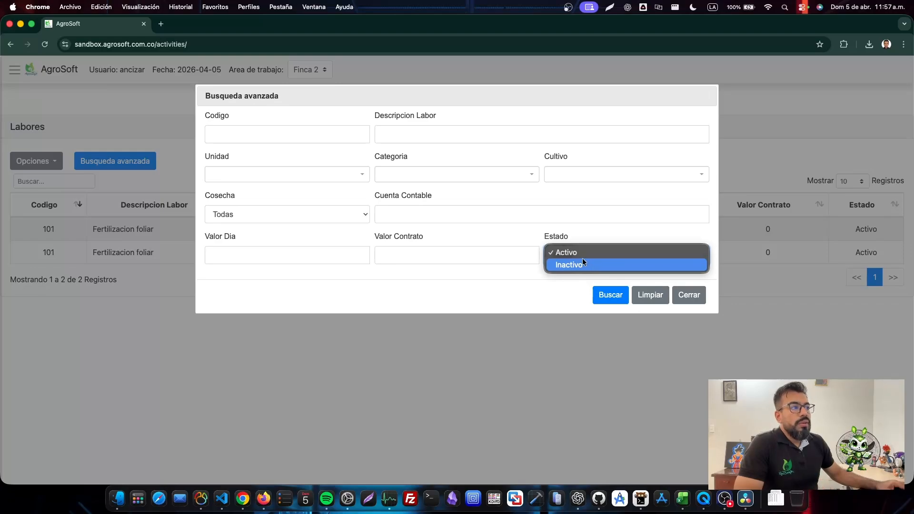
pyautogui.click(601, 264)
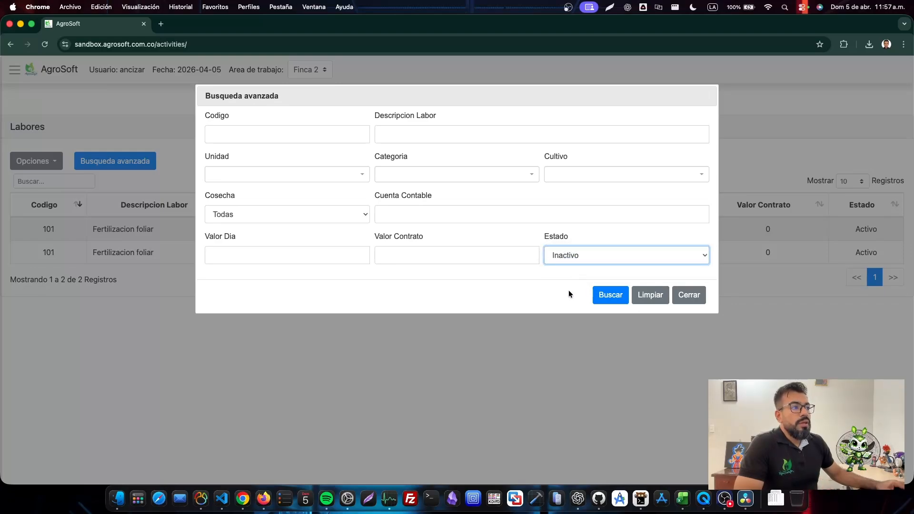
pyautogui.click(603, 295)
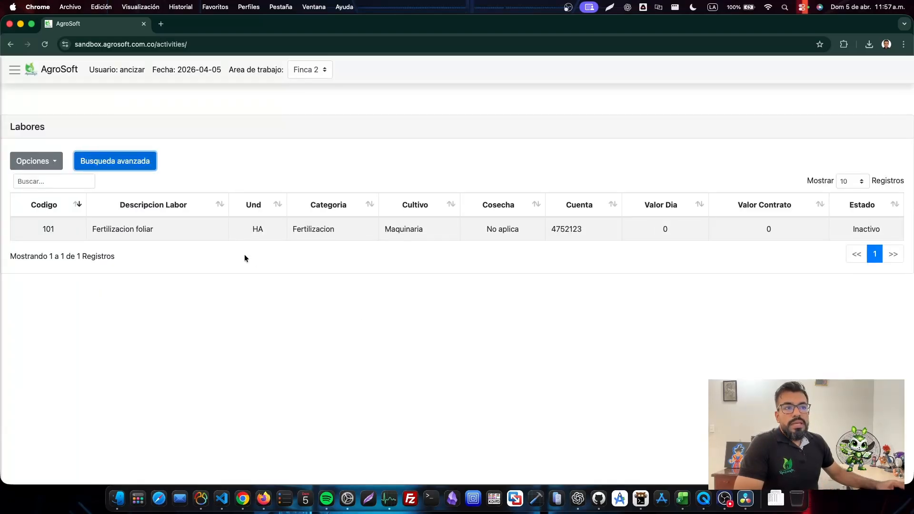
# - Run the advanced search again with Estado set back to Activo
pyautogui.click(105, 162)
pyautogui.click(553, 253)
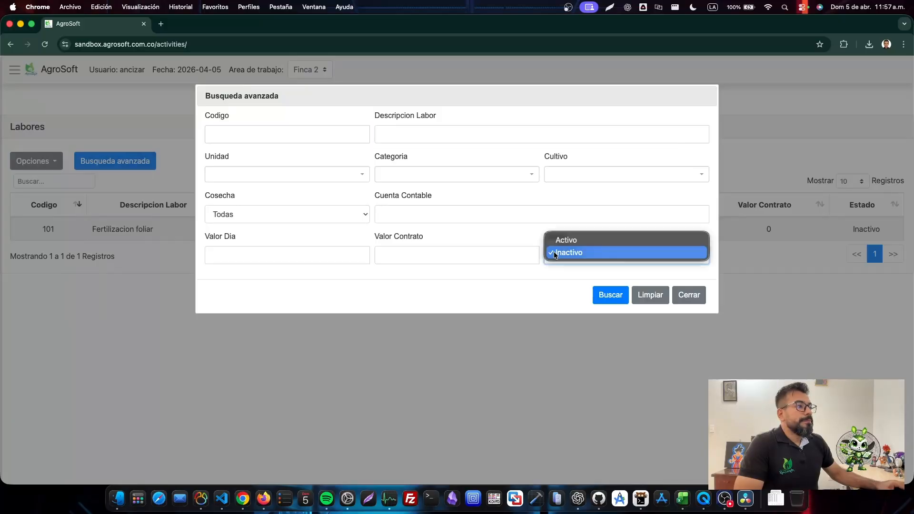
pyautogui.click(581, 242)
pyautogui.click(607, 294)
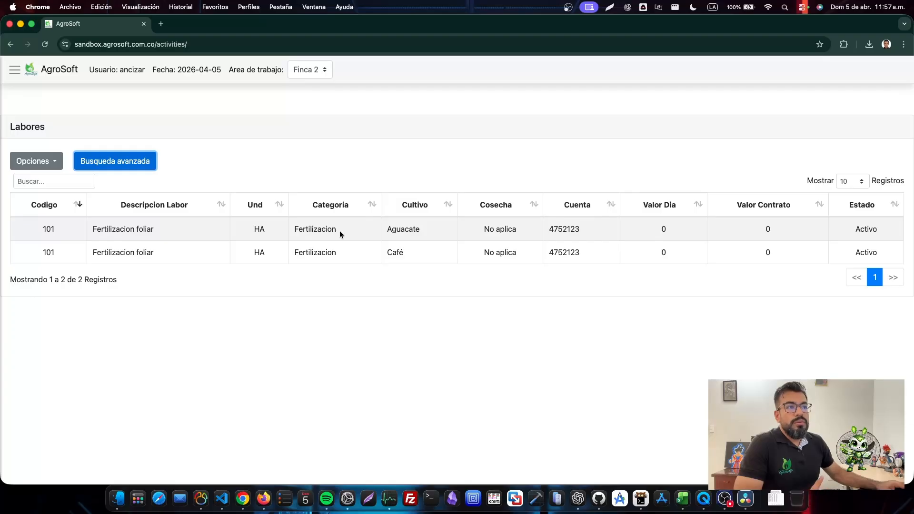
# - Start a new labor with code 102 and the description "Fartilizacion radicular"
pyautogui.click(42, 162)
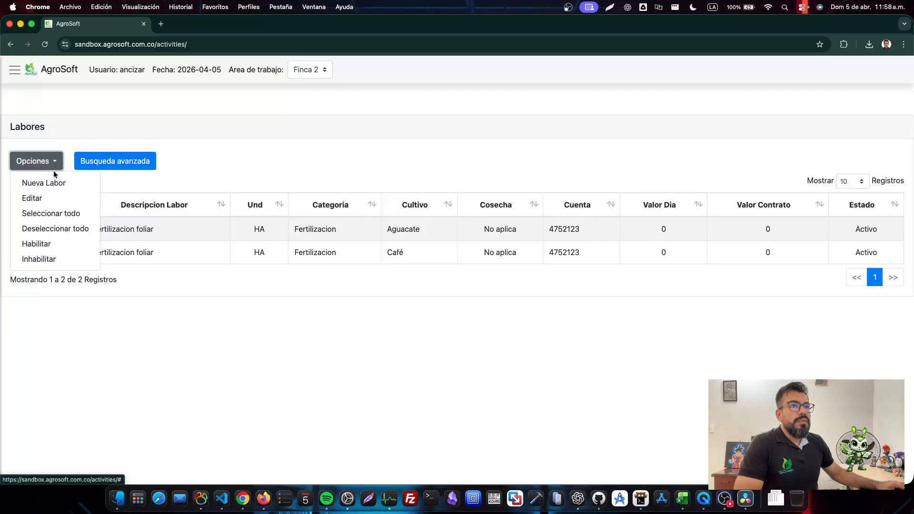
pyautogui.click(71, 182)
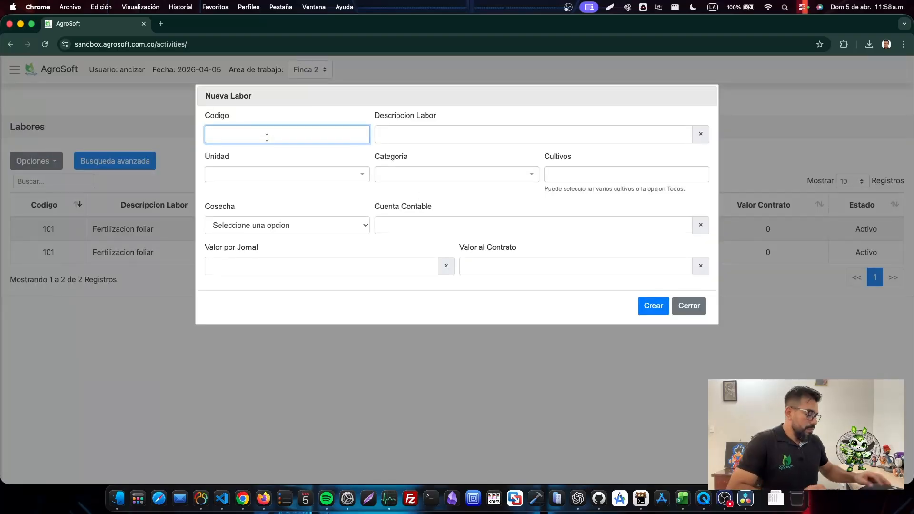
pyautogui.write('102')
pyautogui.press('Tab')
pyautogui.press('Tab')
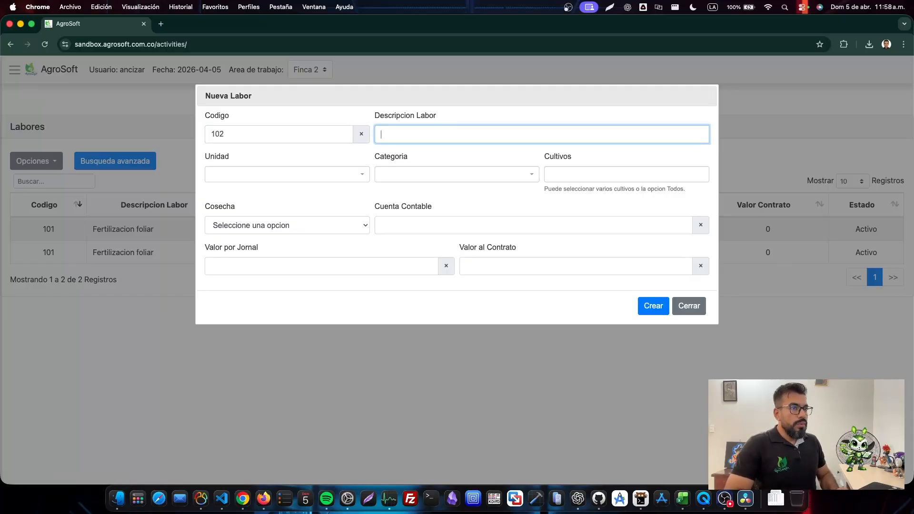
pyautogui.write('Farti')
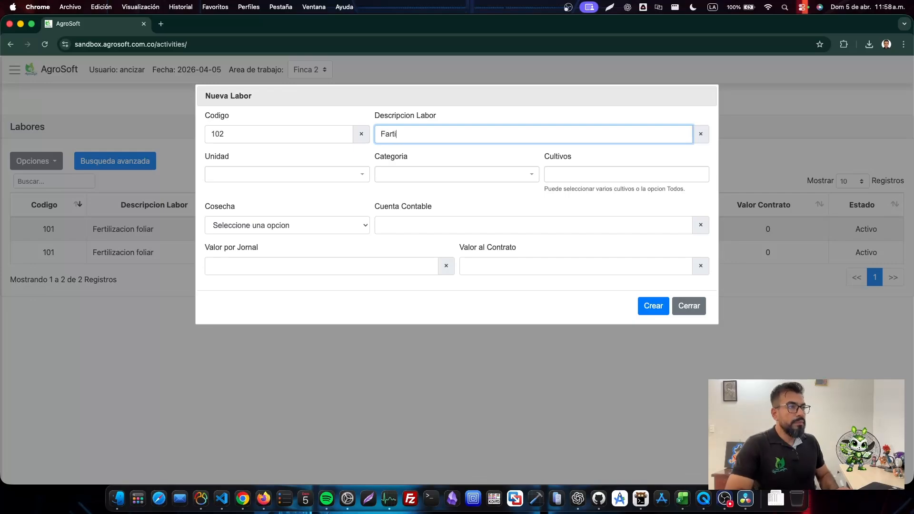
pyautogui.write('lizacion ')
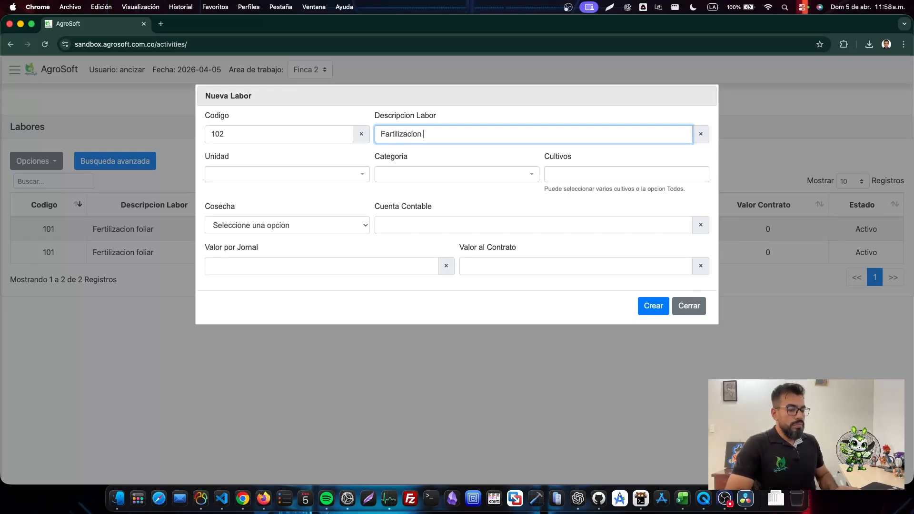
pyautogui.write('radicular')
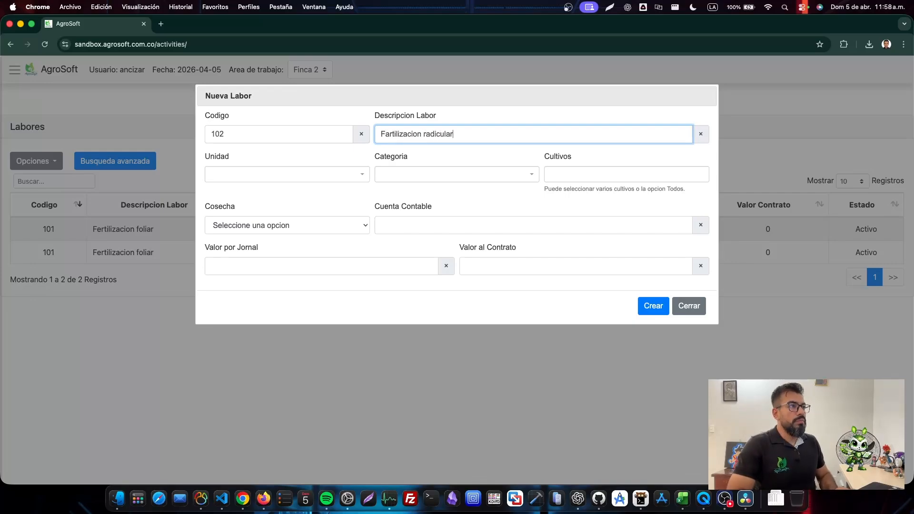
# - Set the new labor's unit to ARB and its category to "1 : Fertilizacion"
pyautogui.click(261, 178)
pyautogui.write('ARB')
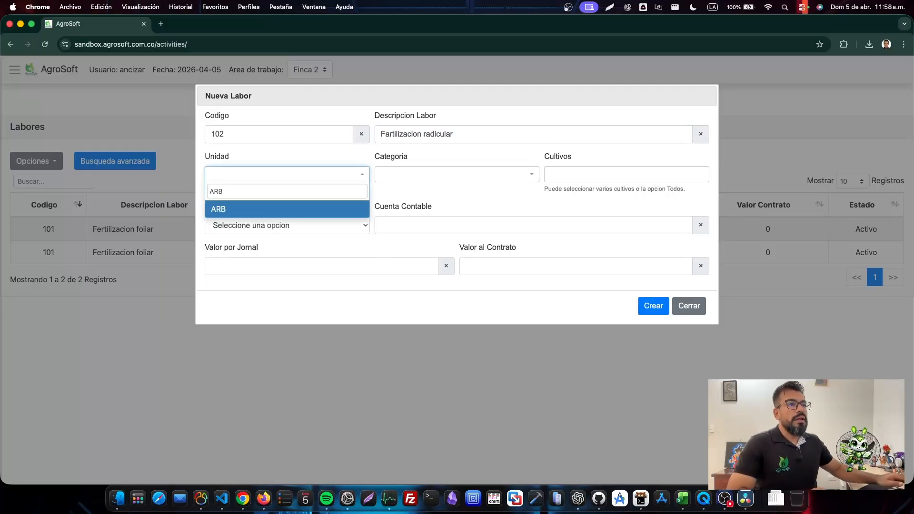
pyautogui.click(244, 208)
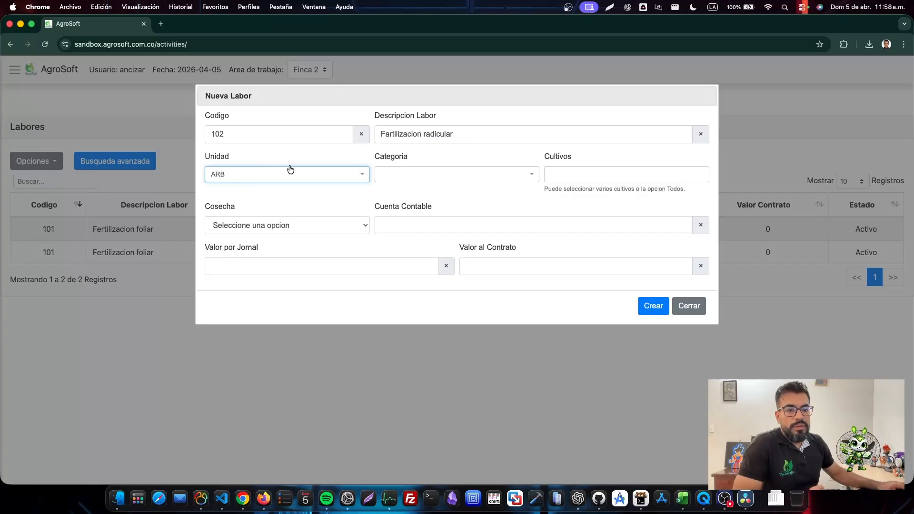
pyautogui.click(430, 176)
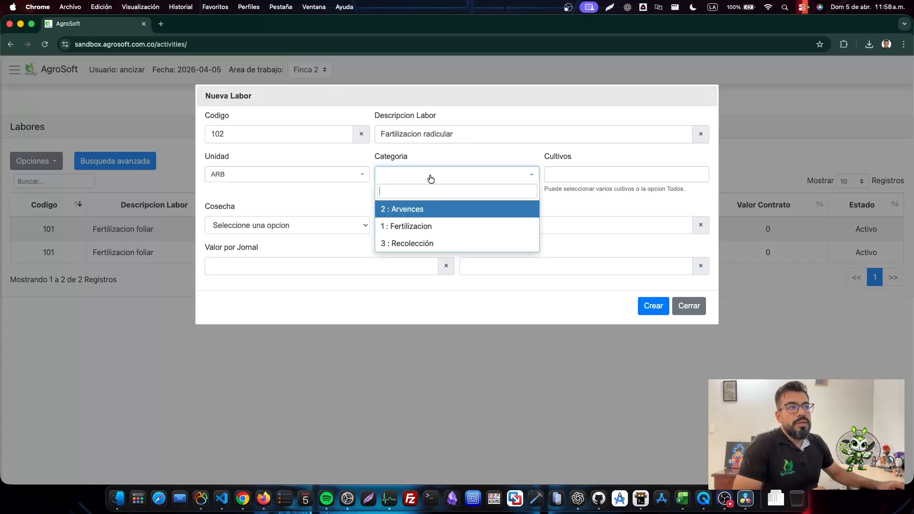
pyautogui.click(436, 231)
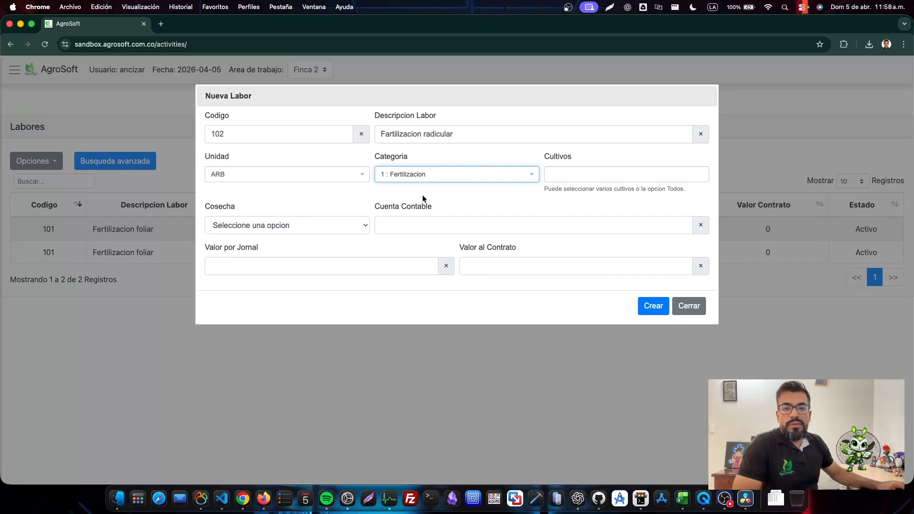
# - Assign the labor to the crops "C02 : Aguacate" and "C01 : Café"
pyautogui.click(577, 175)
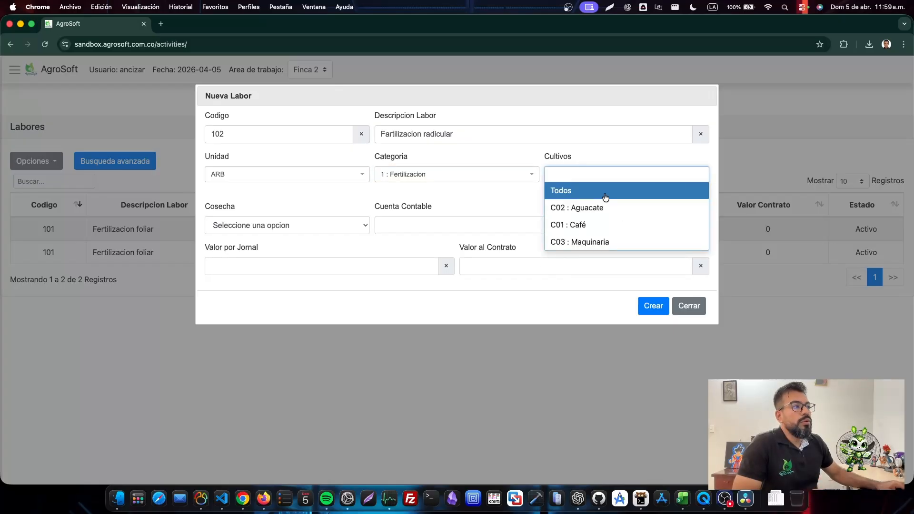
pyautogui.click(620, 210)
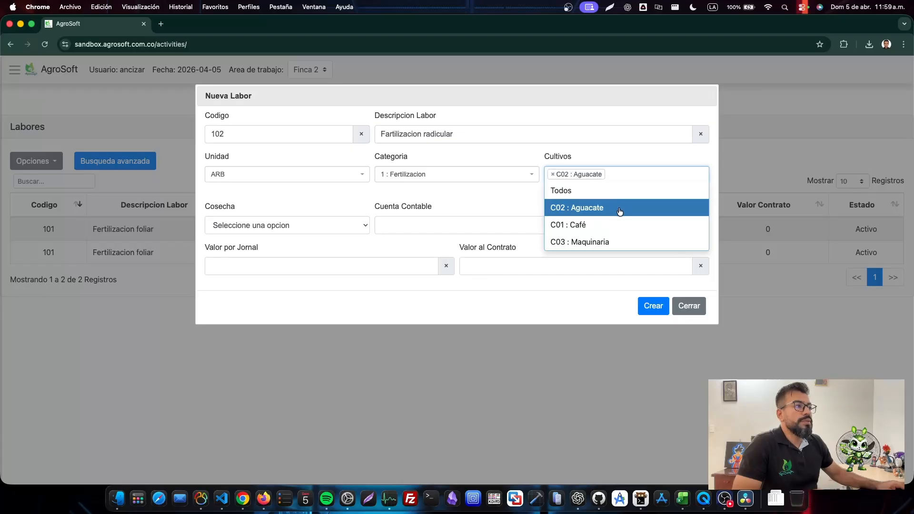
pyautogui.click(611, 224)
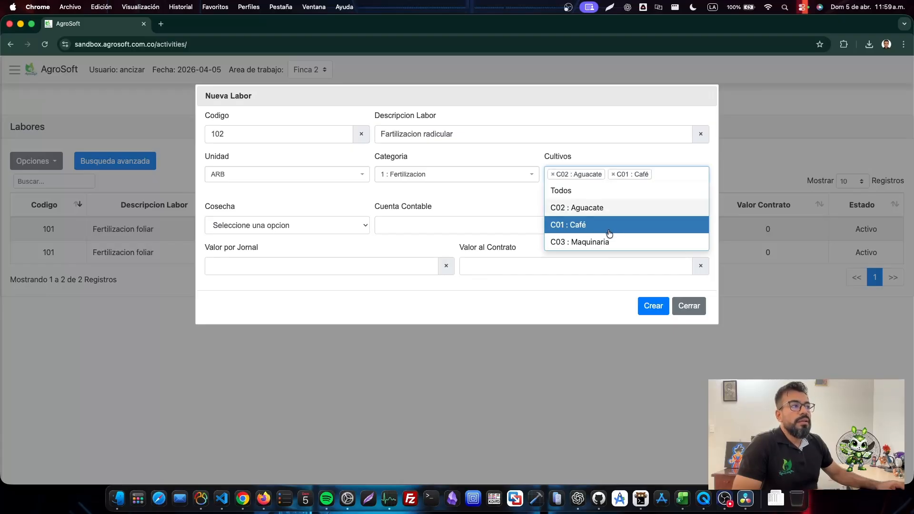
pyautogui.click(519, 220)
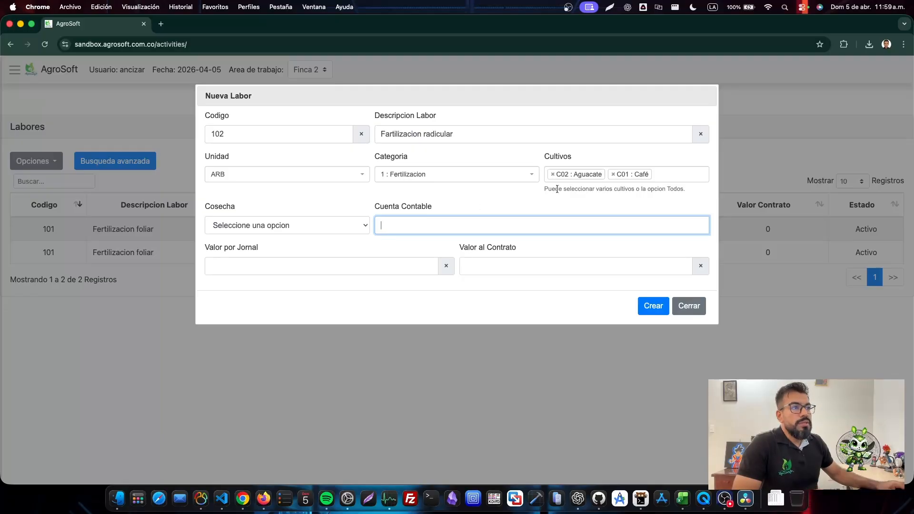
# - Set Cosecha to "No aplica cosecha" and create the labor, leaving the accounting account and both values empty
pyautogui.click(321, 226)
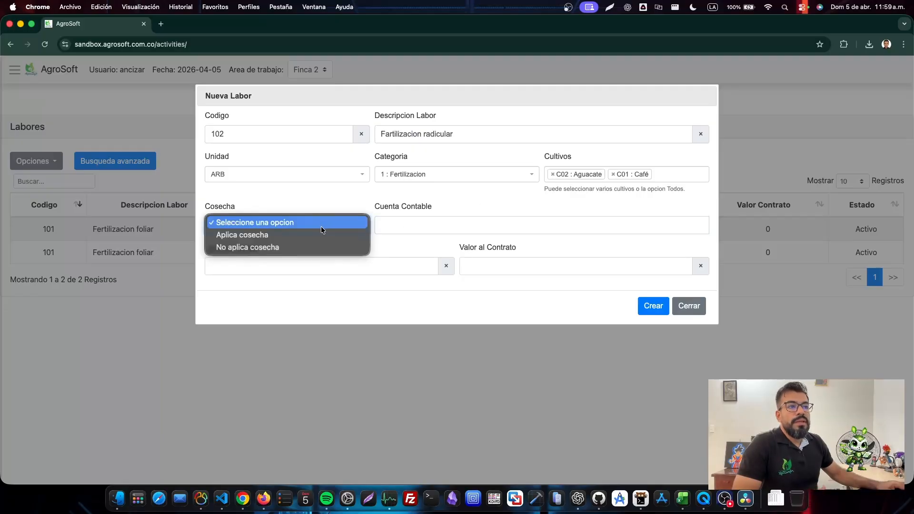
pyautogui.click(290, 246)
pyautogui.click(414, 225)
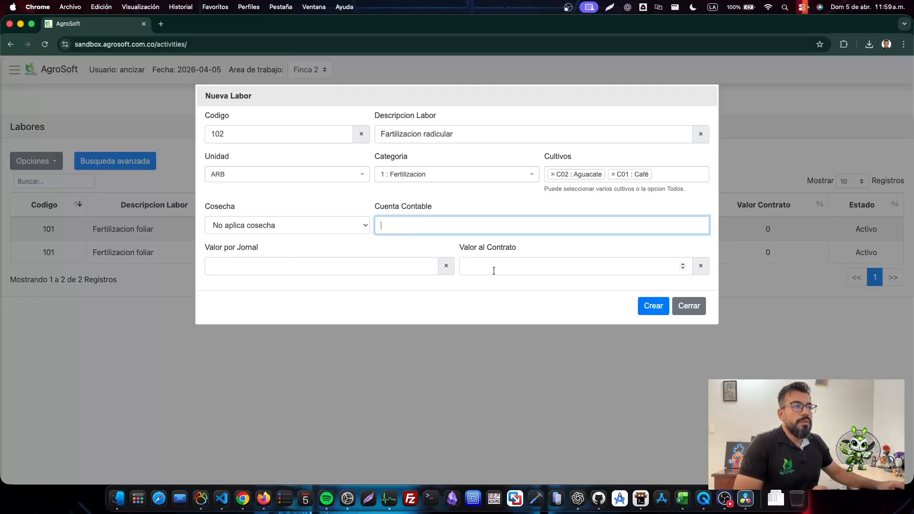
pyautogui.click(648, 309)
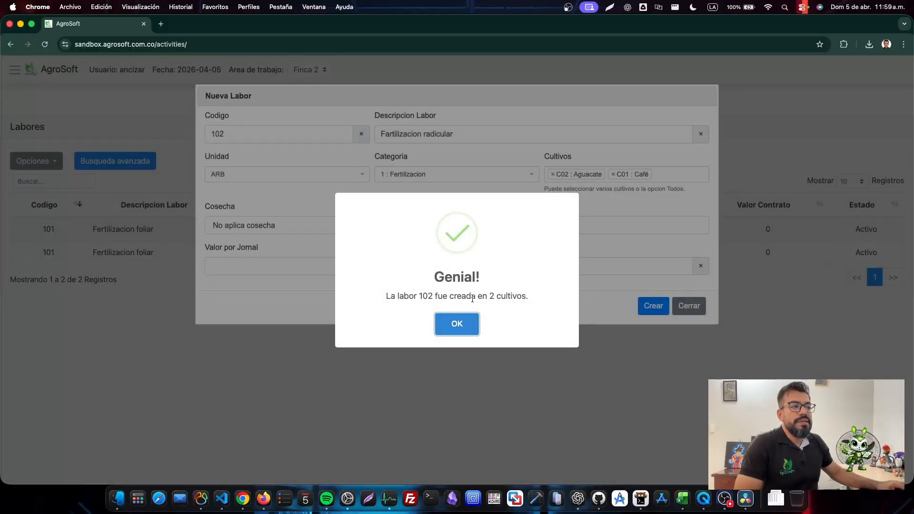
pyautogui.click(492, 297)
pyautogui.moveTo(490, 296); pyautogui.dragTo(505, 296)
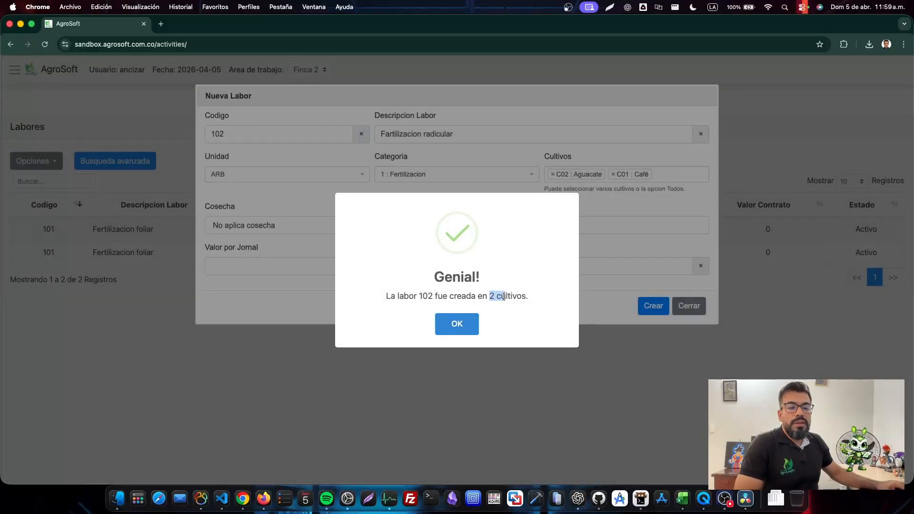
pyautogui.click(471, 324)
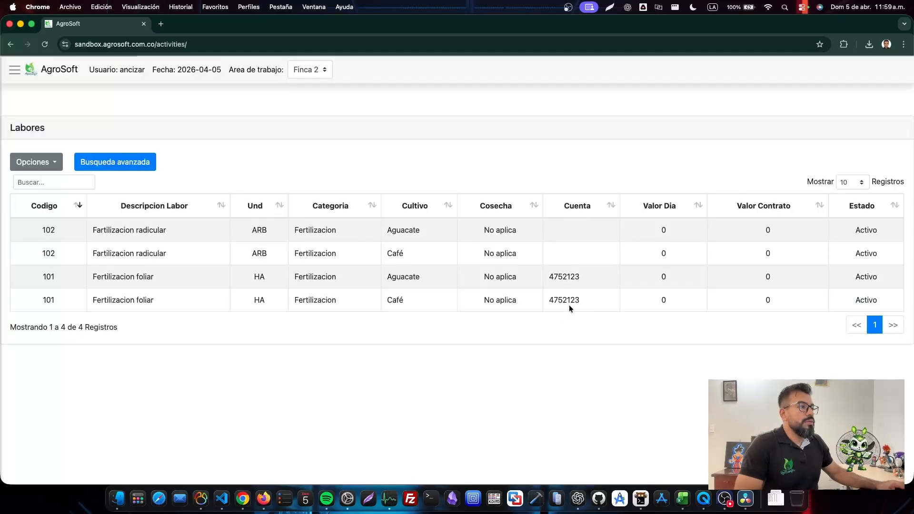
# - Select both records of labor 102, for Aguacate and Café, in the labor list
pyautogui.click(140, 238)
pyautogui.click(162, 245)
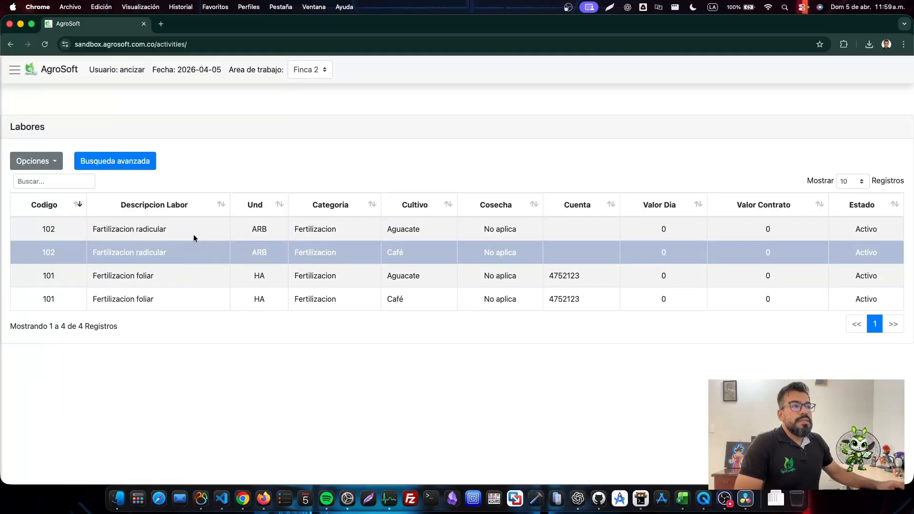
pyautogui.keyDown('shift'); pyautogui.click(165, 236); pyautogui.keyUp('shift')
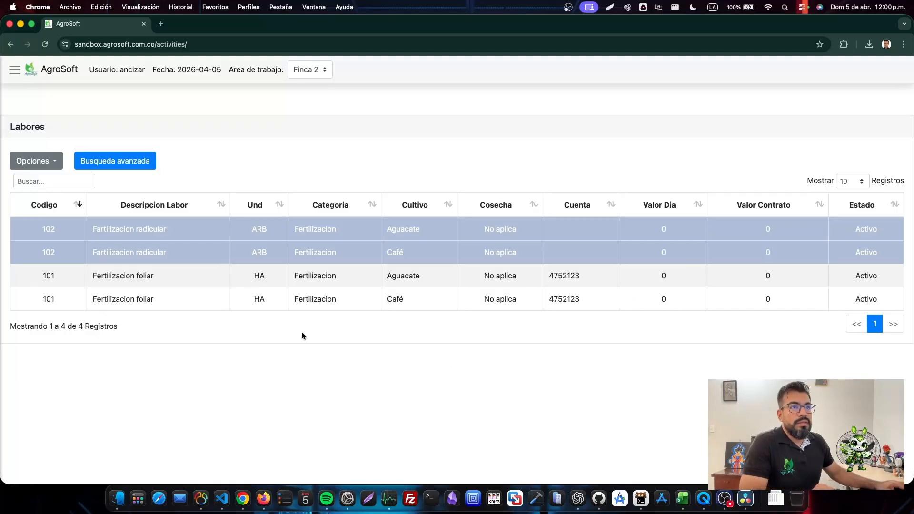
# - Start a new labor with code 102 and description "Plateo manual"
pyautogui.click(61, 161)
pyautogui.click(63, 180)
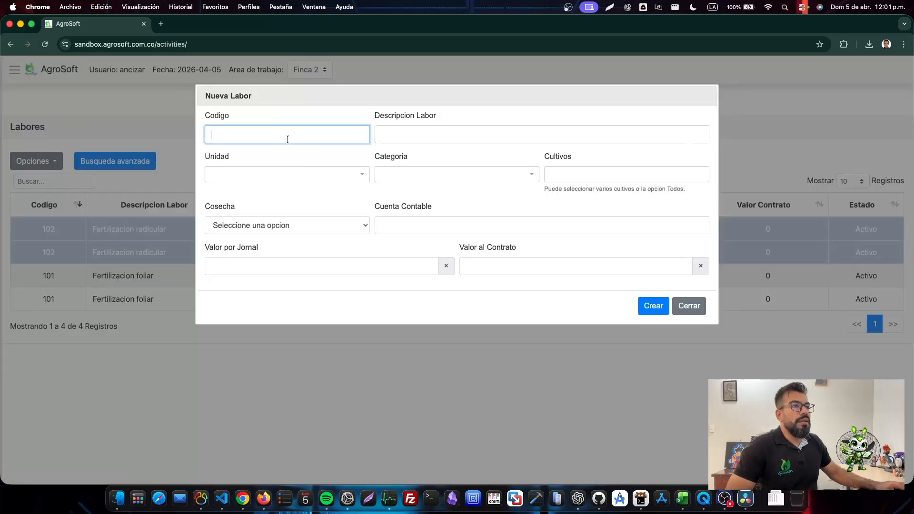
pyautogui.write('102')
pyautogui.press('Tab')
pyautogui.press('Tab')
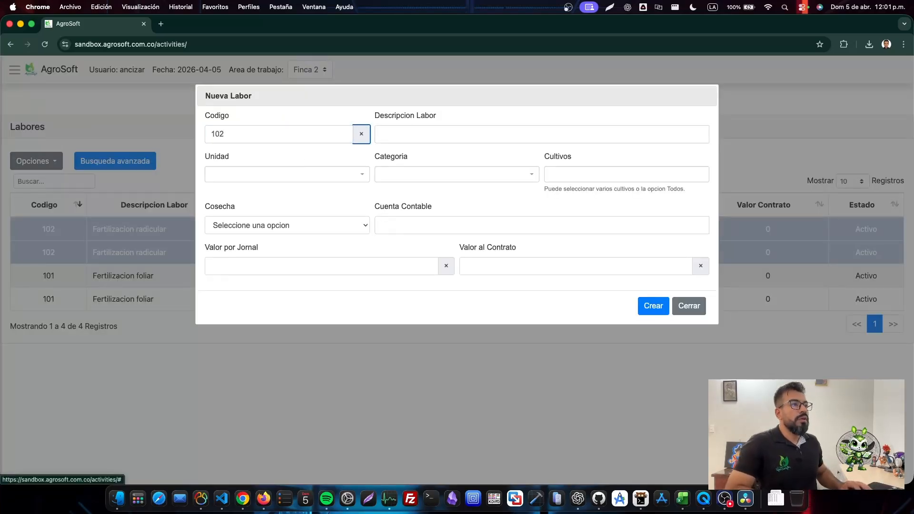
pyautogui.write('a')
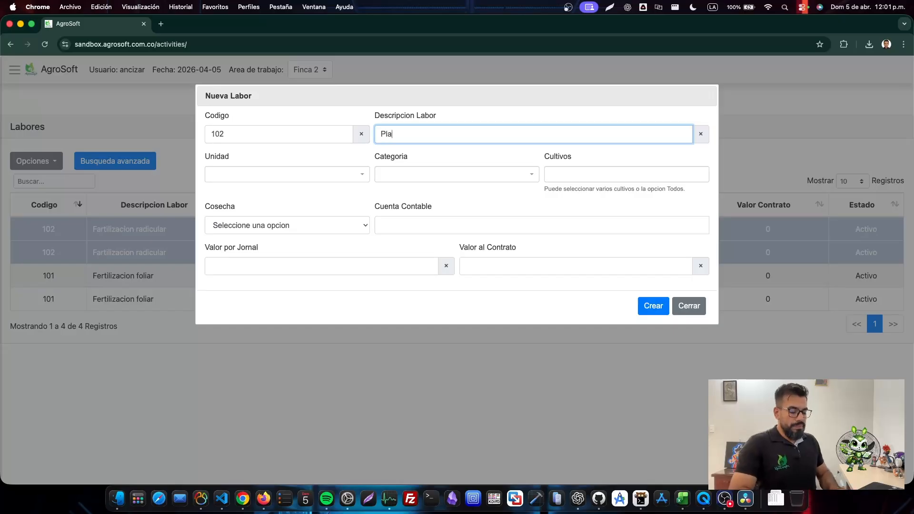
pyautogui.write('teo manual')
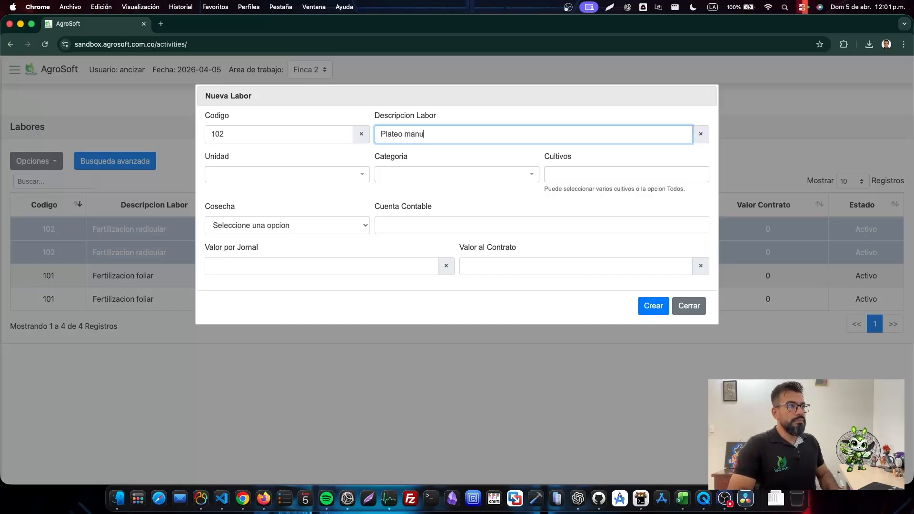
# - Search the new labor's unit options for CAN and clear the search
pyautogui.click(292, 180)
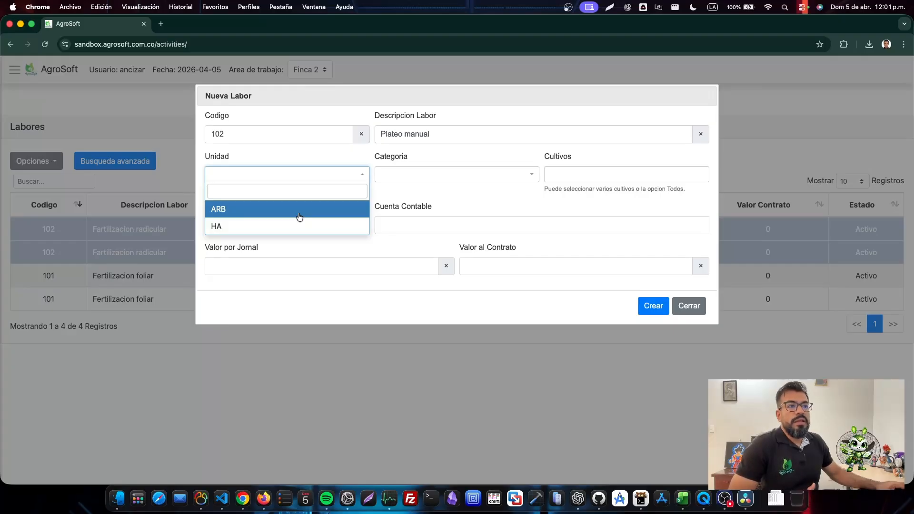
pyautogui.write('CAN')
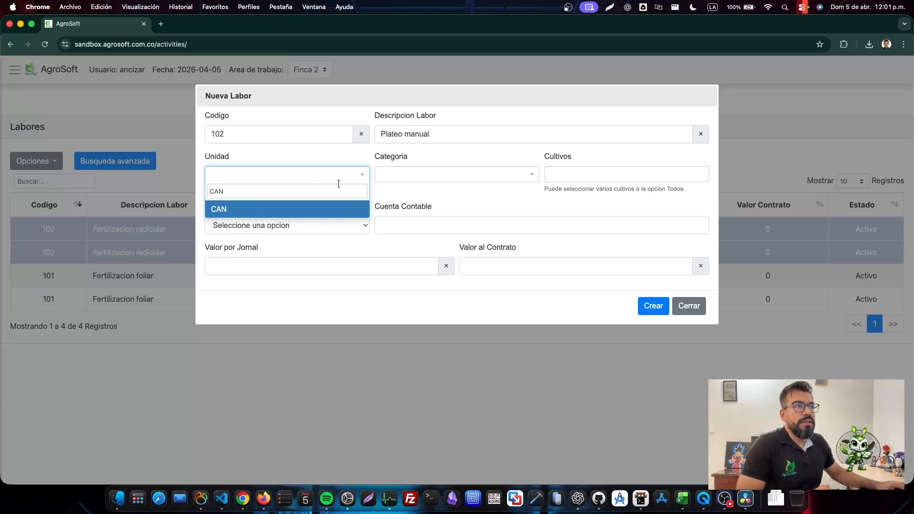
pyautogui.press('BackSpace')
pyautogui.press('BackSpace')
pyautogui.press('BackSpace')
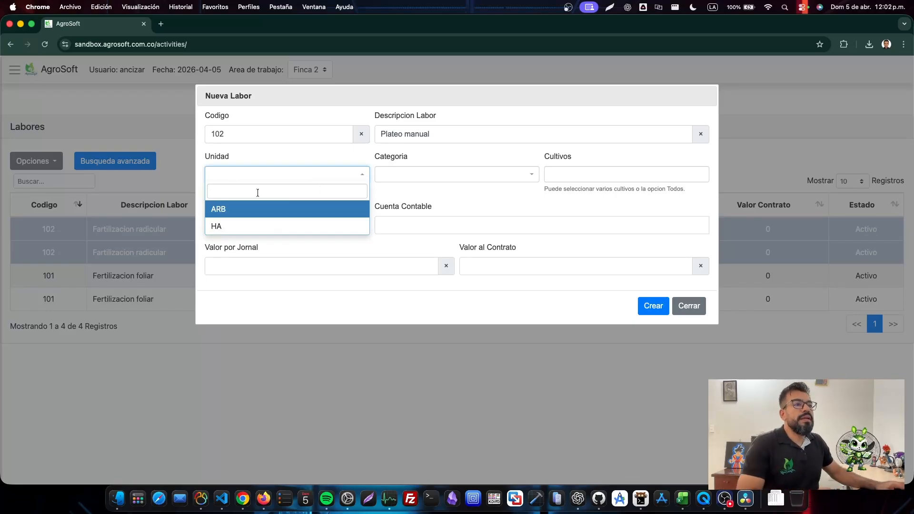
# - Set the Plateo manual labor's unit to ARB and its category to "2 : Arvences"
pyautogui.click(223, 209)
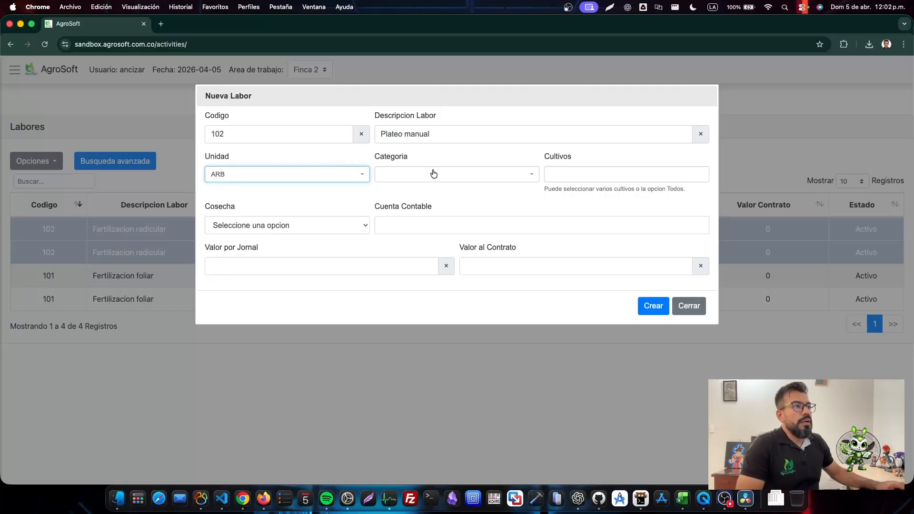
pyautogui.click(452, 174)
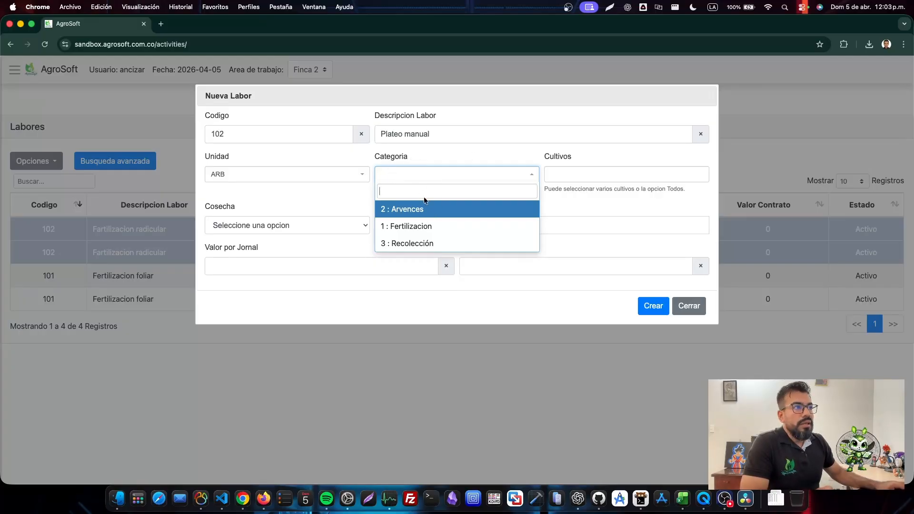
pyautogui.click(449, 209)
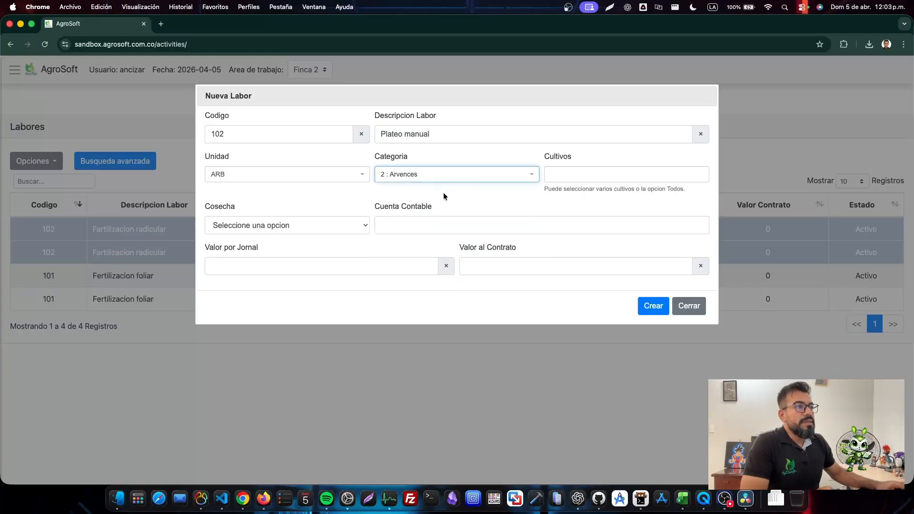
# - Assign the Plateo manual labor to the crops "C02 : Aguacate" and "C01 : Café"
pyautogui.click(566, 177)
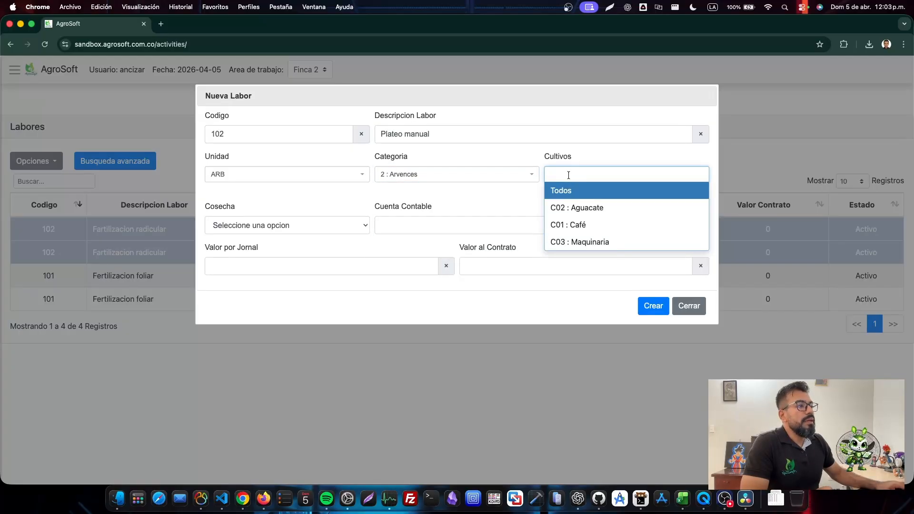
pyautogui.click(619, 211)
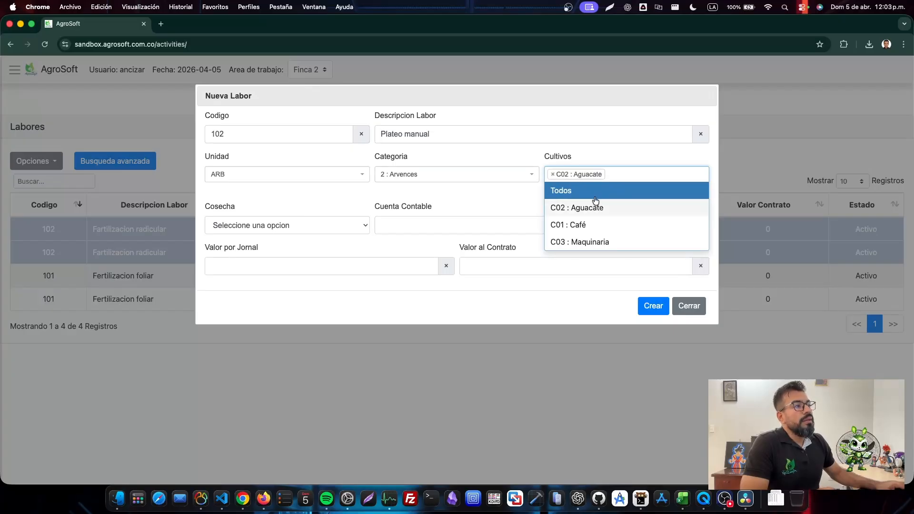
pyautogui.click(600, 230)
pyautogui.click(470, 193)
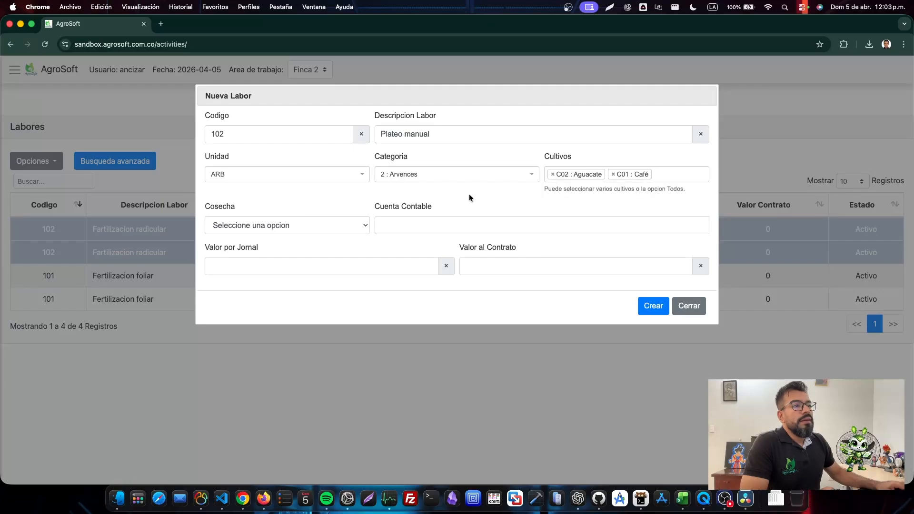
# - Set Cosecha to "No aplica cosecha" and try to create the labor with code 102, leaving the accounting account and values empty
pyautogui.click(313, 225)
pyautogui.click(293, 246)
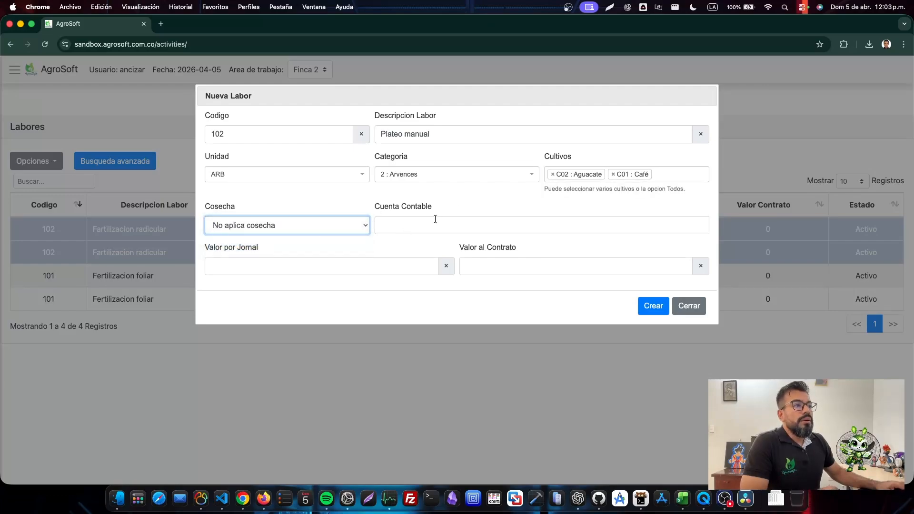
pyautogui.click(435, 219)
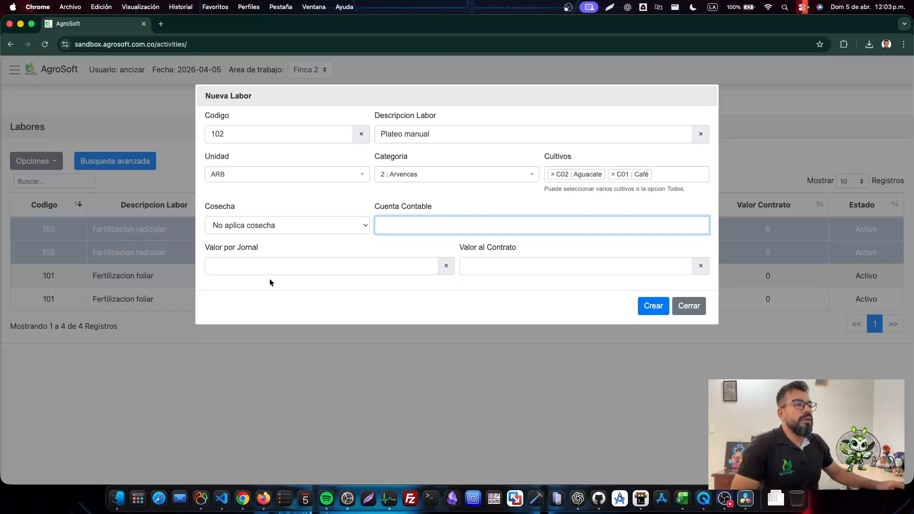
pyautogui.click(653, 306)
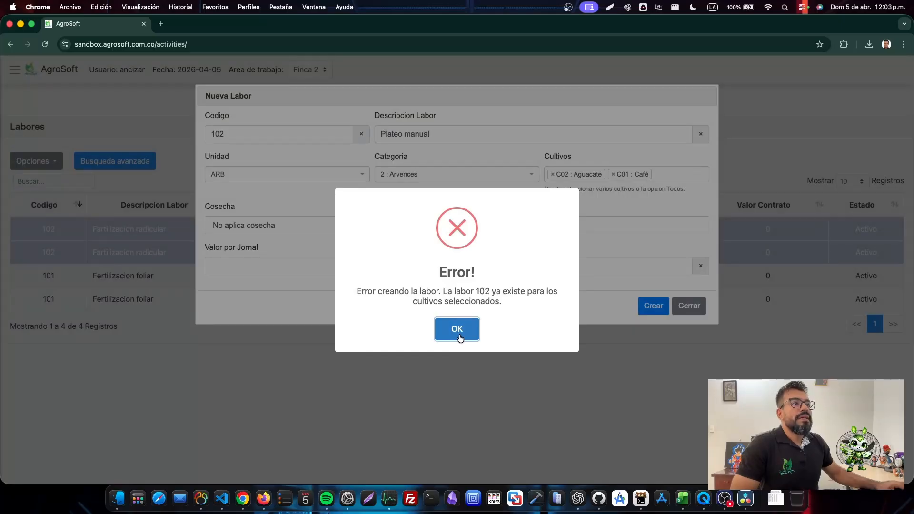
pyautogui.click(458, 331)
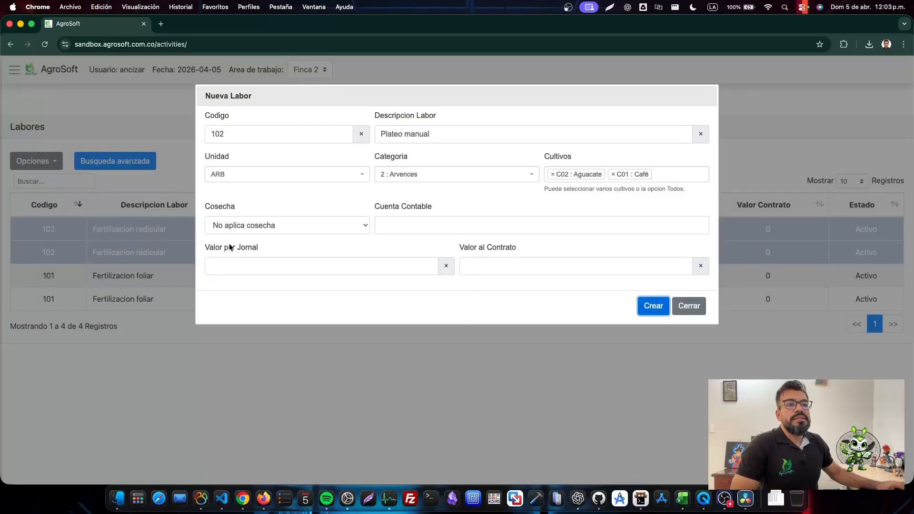
# - Try again to create Plateo manual with the same code 102 for Aguacate and Café
pyautogui.click(243, 133)
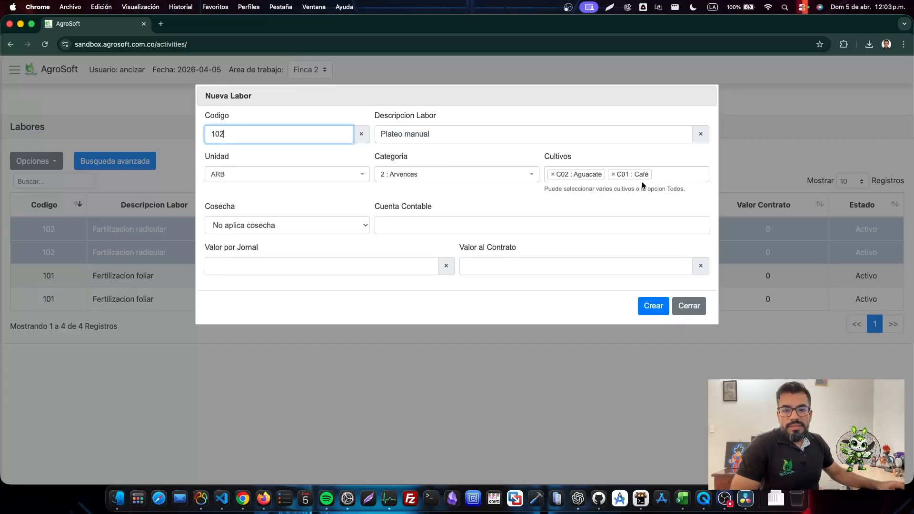
pyautogui.click(660, 306)
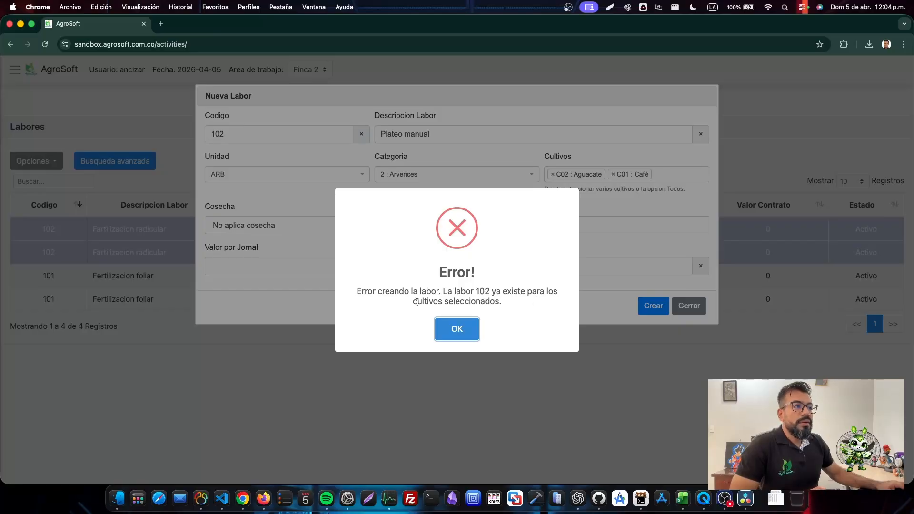
pyautogui.click(462, 330)
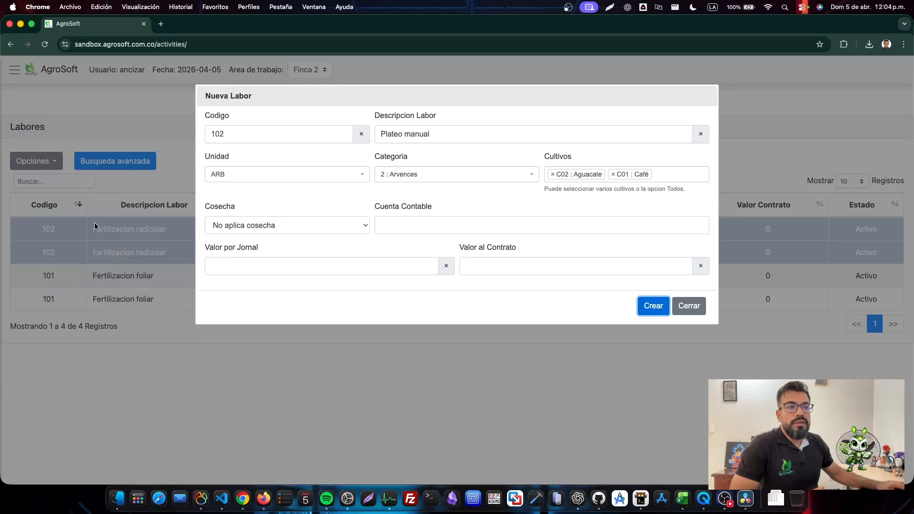
# - Change the Plateo manual labor's code to 103 and create it
pyautogui.click(239, 133)
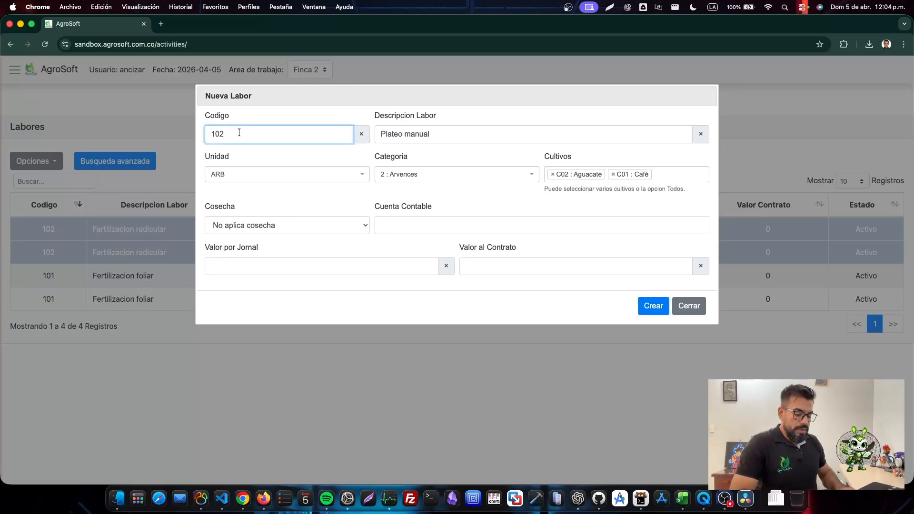
pyautogui.press('BackSpace')
pyautogui.write('3')
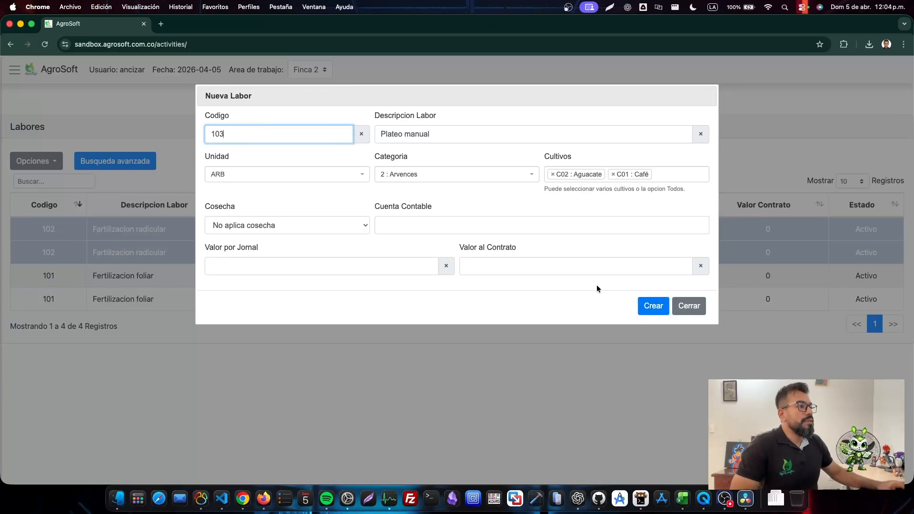
pyautogui.click(653, 306)
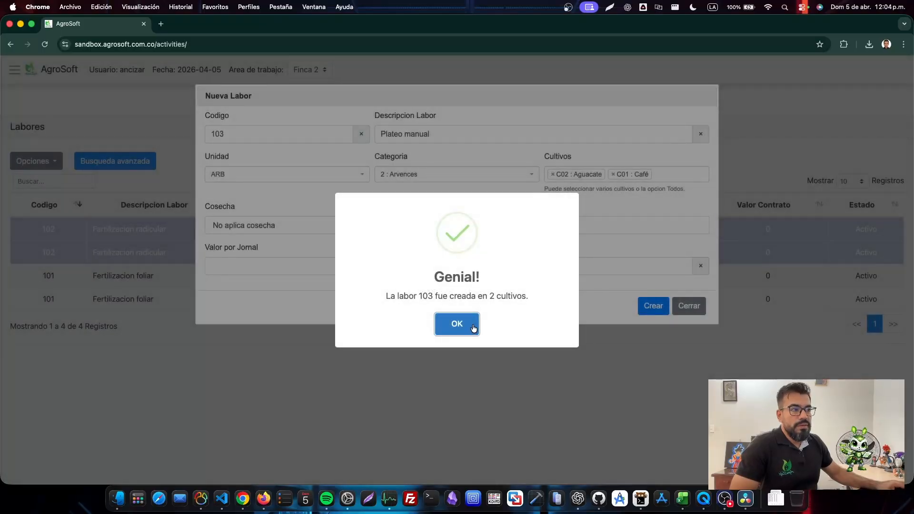
pyautogui.click(474, 327)
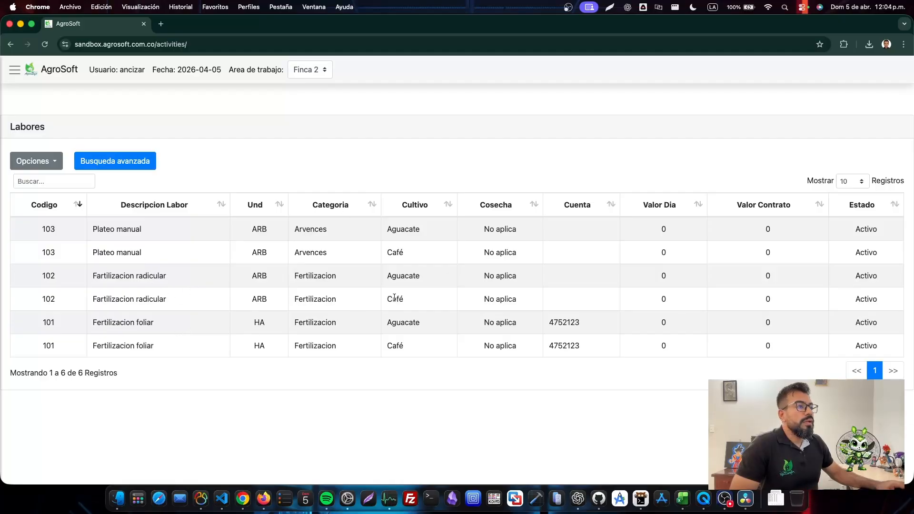
# - Start another new labor with code 104 and description "Recoleccion manual"
pyautogui.click(54, 170)
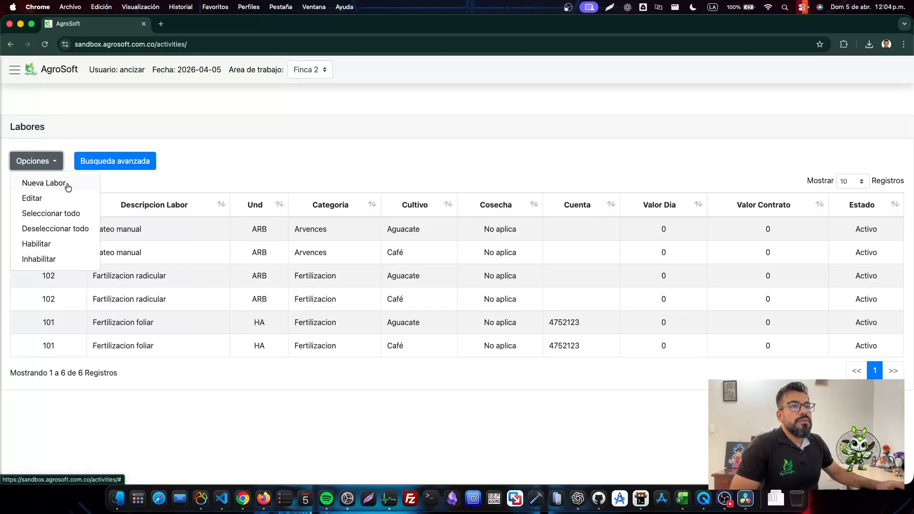
pyautogui.click(62, 183)
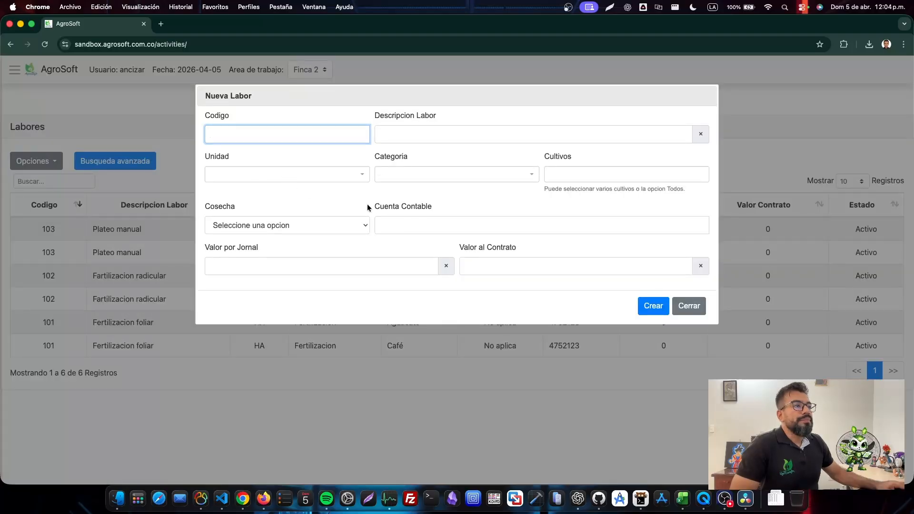
pyautogui.click(455, 175)
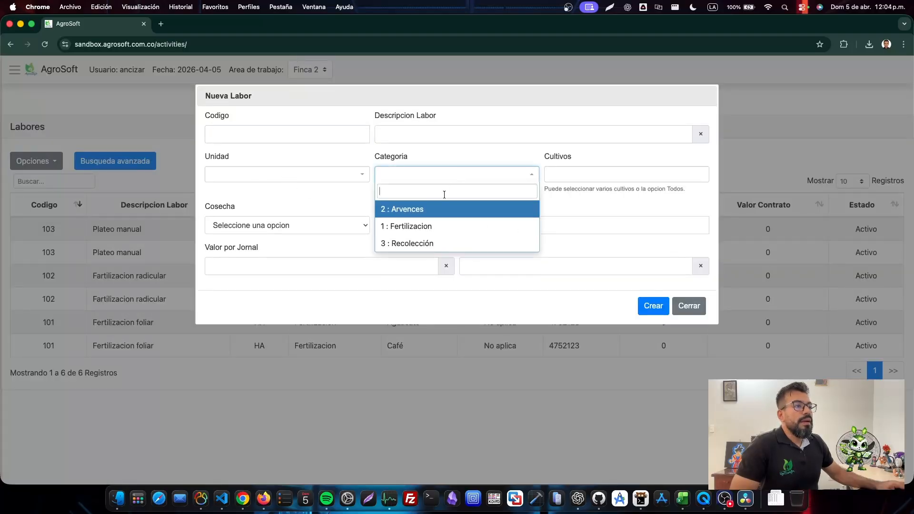
pyautogui.click(316, 127)
pyautogui.write('104')
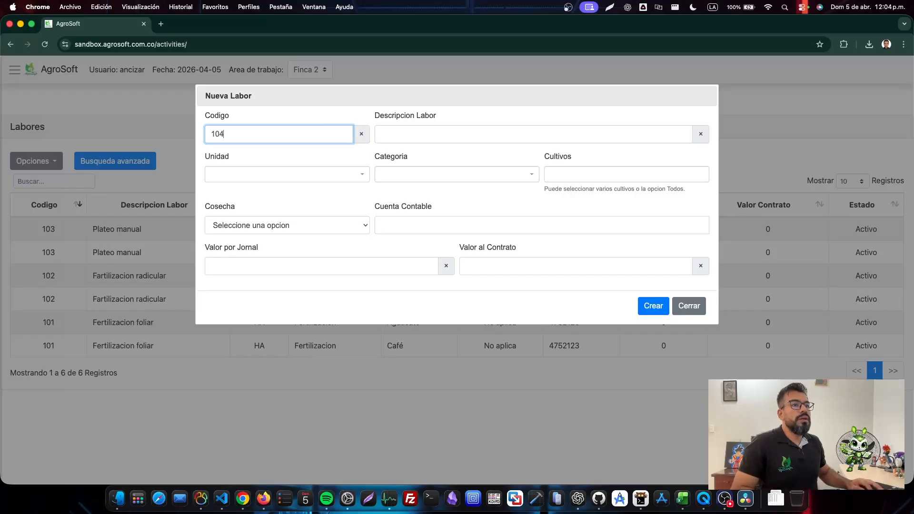
pyautogui.press('Tab')
pyautogui.press('Tab')
pyautogui.write('Reco')
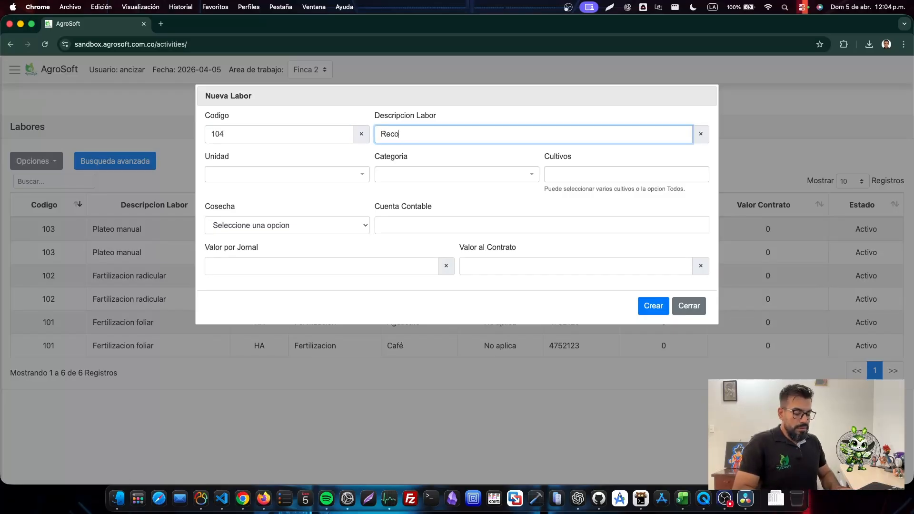
pyautogui.write('leccion manual')
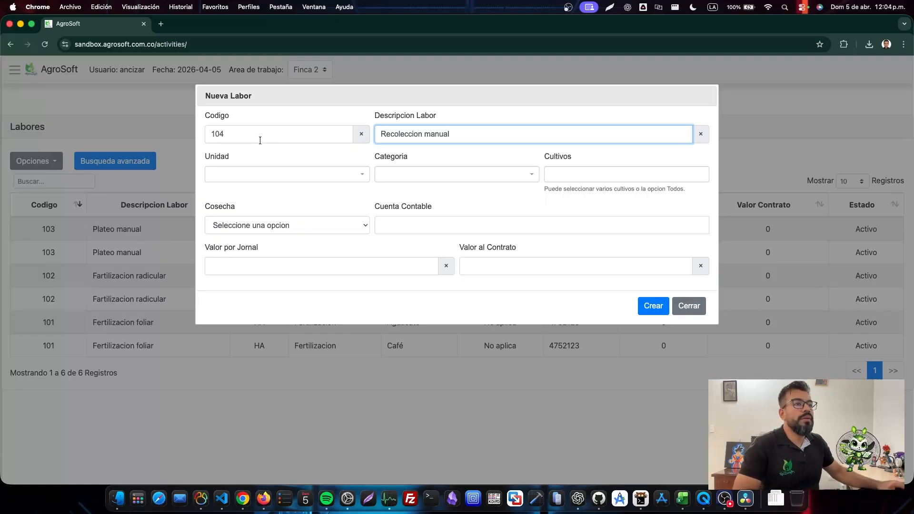
# - Set the Recoleccion manual labor's unit to KG and its category to "3 : Recolección"
pyautogui.click(262, 178)
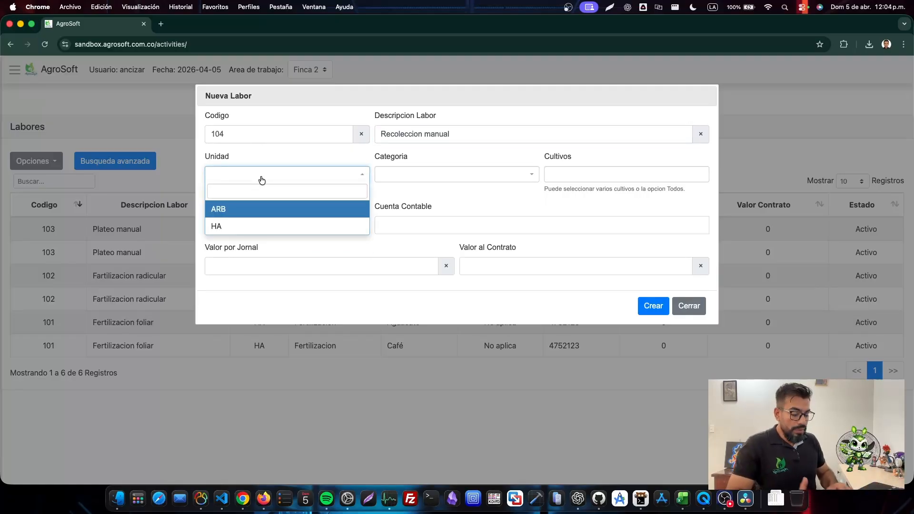
pyautogui.write('KG')
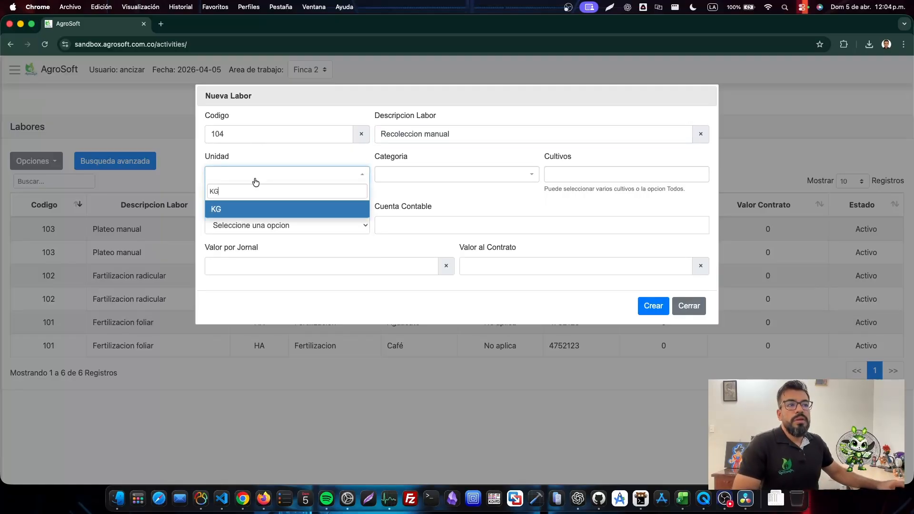
pyautogui.click(263, 210)
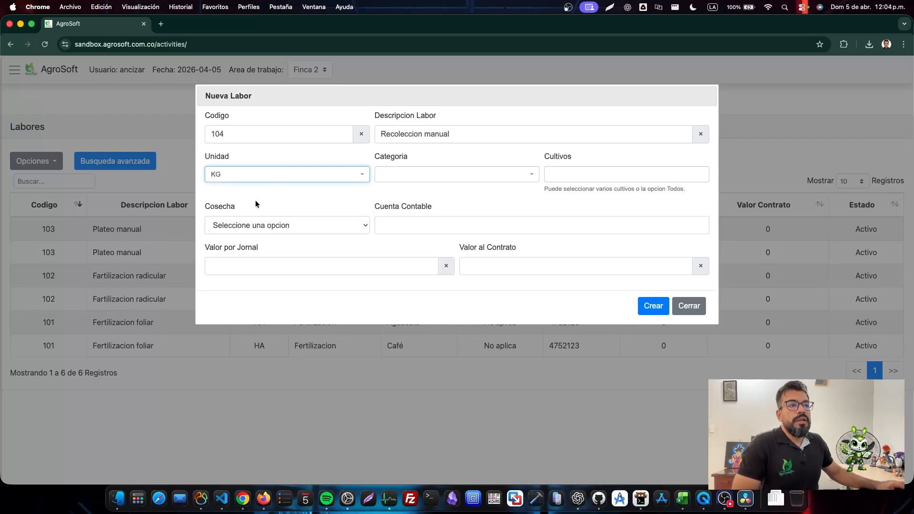
pyautogui.click(433, 179)
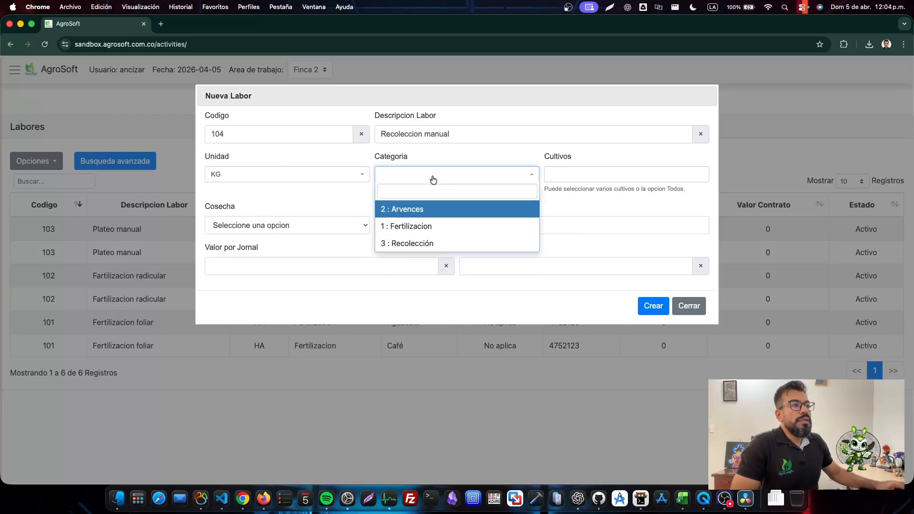
pyautogui.click(461, 244)
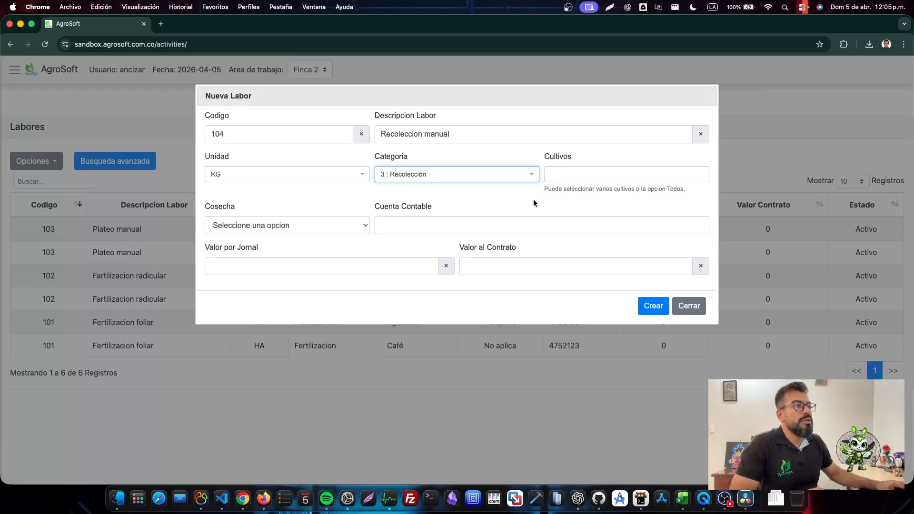
# - Assign the Recoleccion manual labor to the Aguacate and Café crops and set its harvest option to "Aplica cosecha"
pyautogui.click(561, 176)
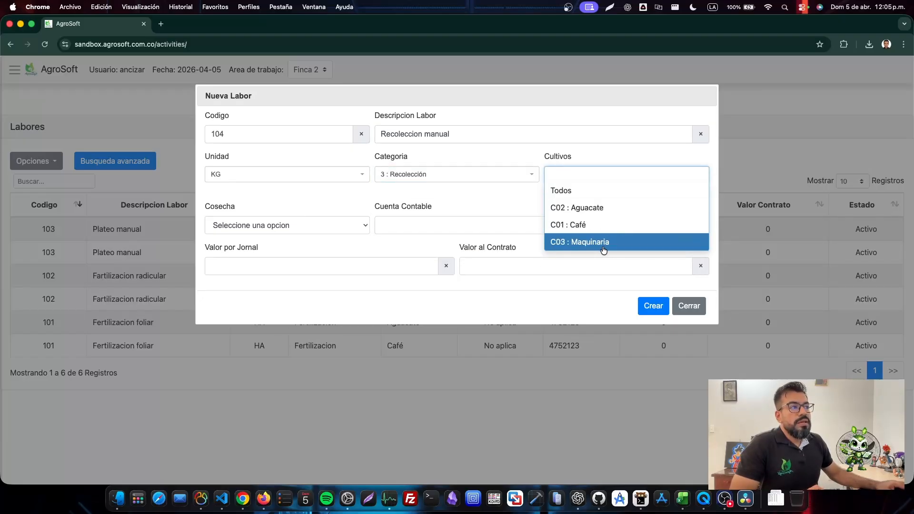
pyautogui.click(623, 209)
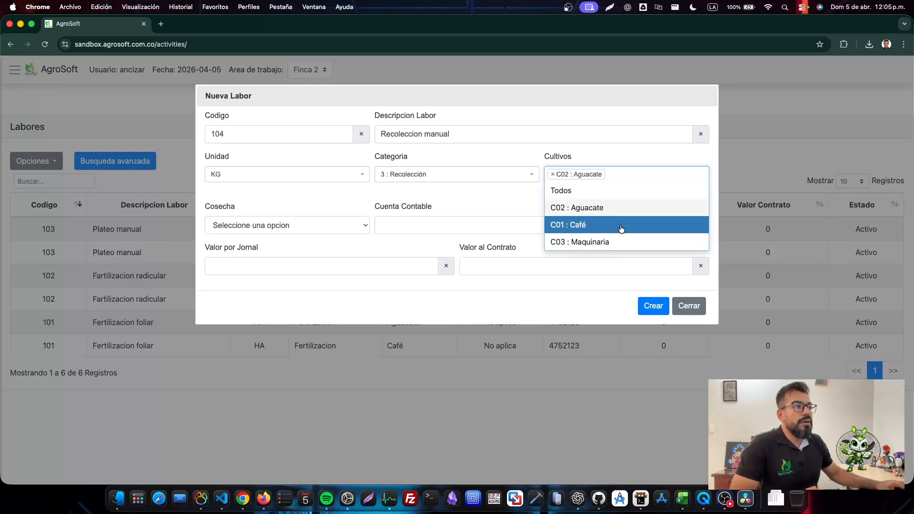
pyautogui.click(621, 228)
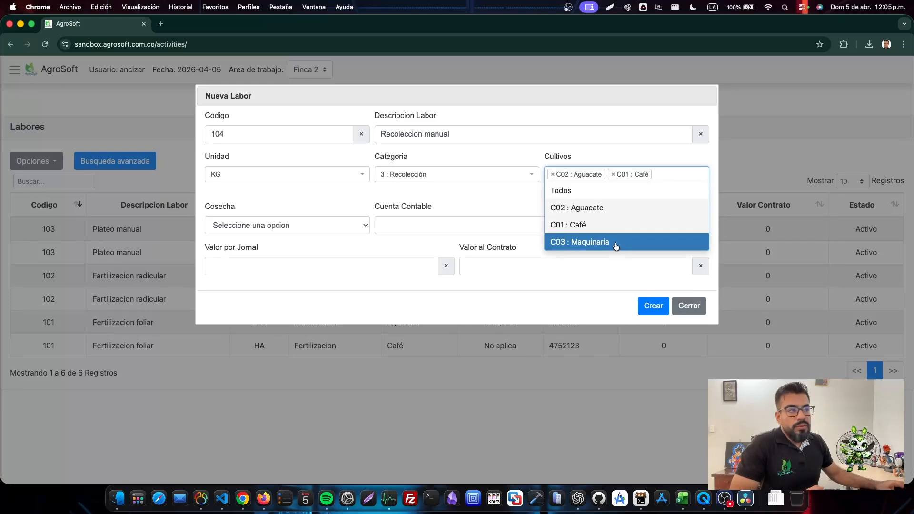
pyautogui.click(505, 204)
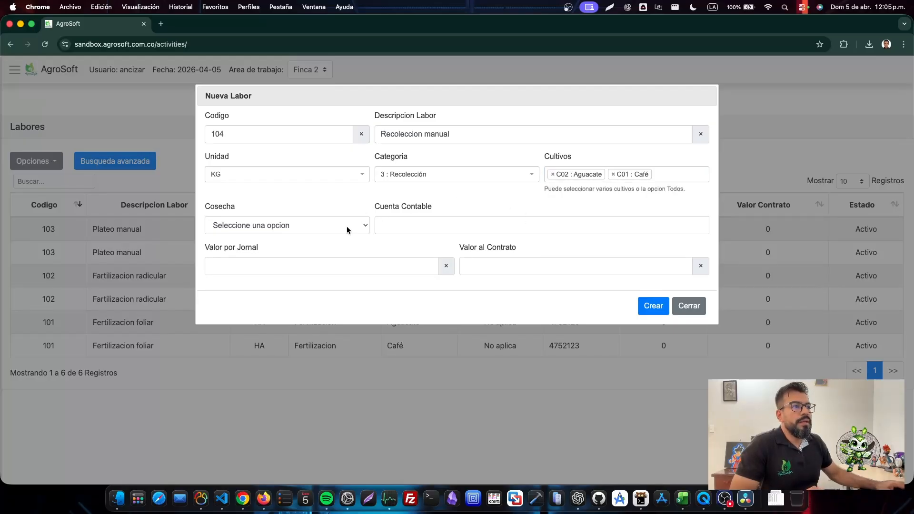
pyautogui.click(331, 225)
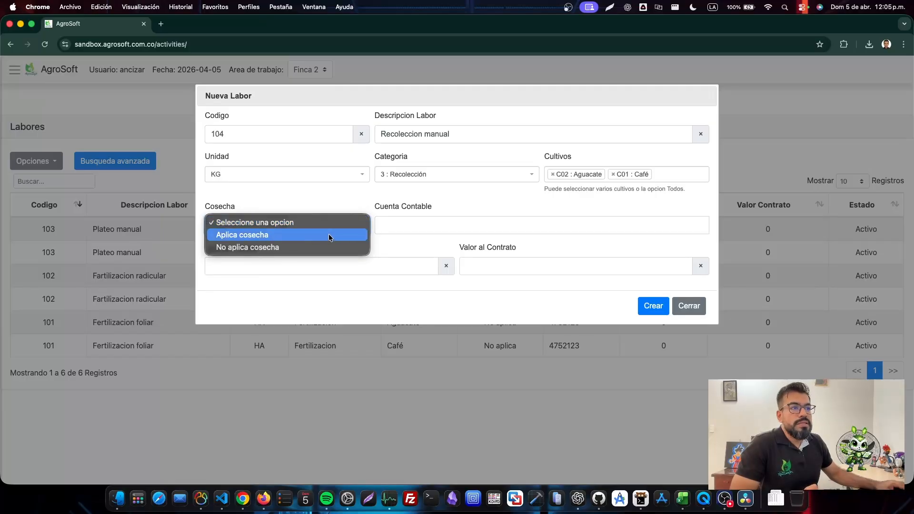
pyautogui.click(328, 235)
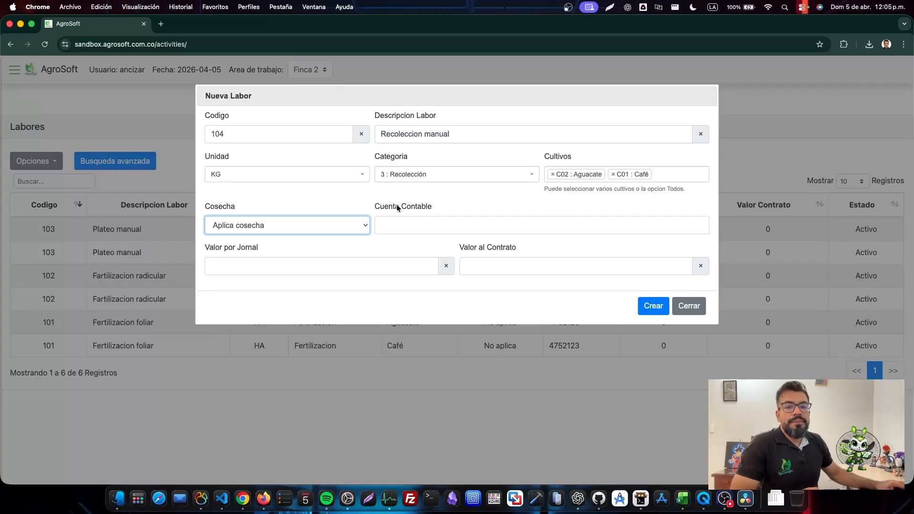
# - Fill in the labor's accounting account, set the day-wage value to 45000 and the contract value to 1500, and create the labor
pyautogui.click(418, 227)
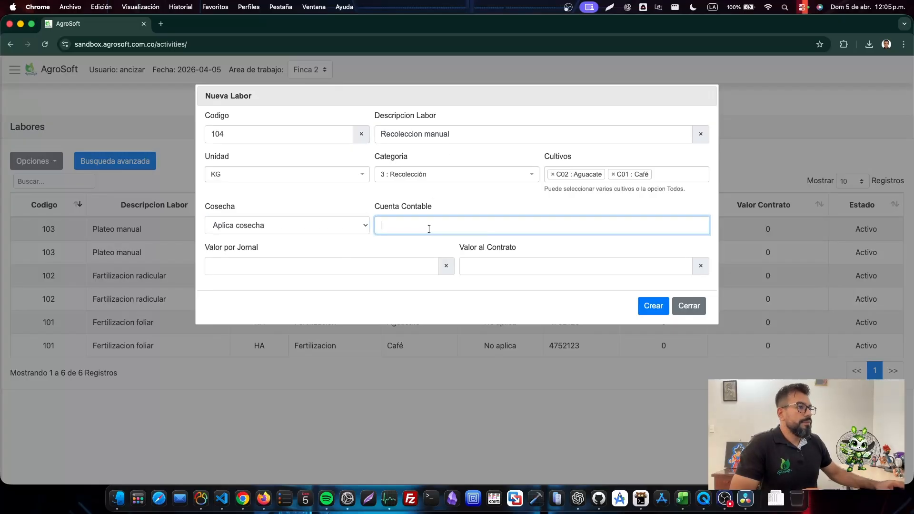
pyautogui.write('8555555')
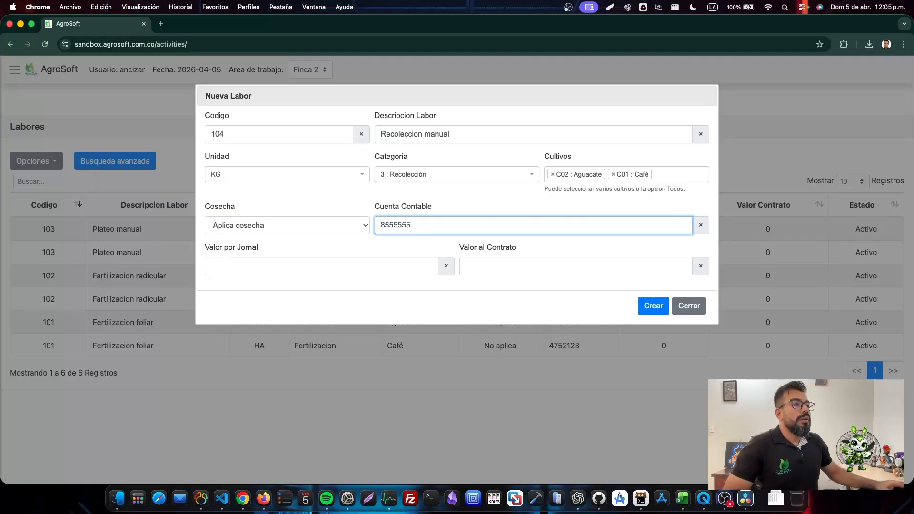
pyautogui.click(346, 265)
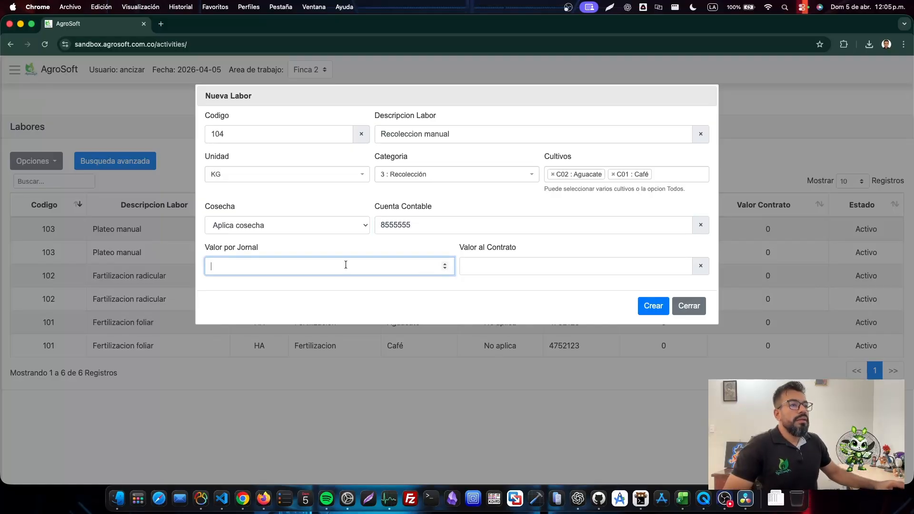
pyautogui.write('45000')
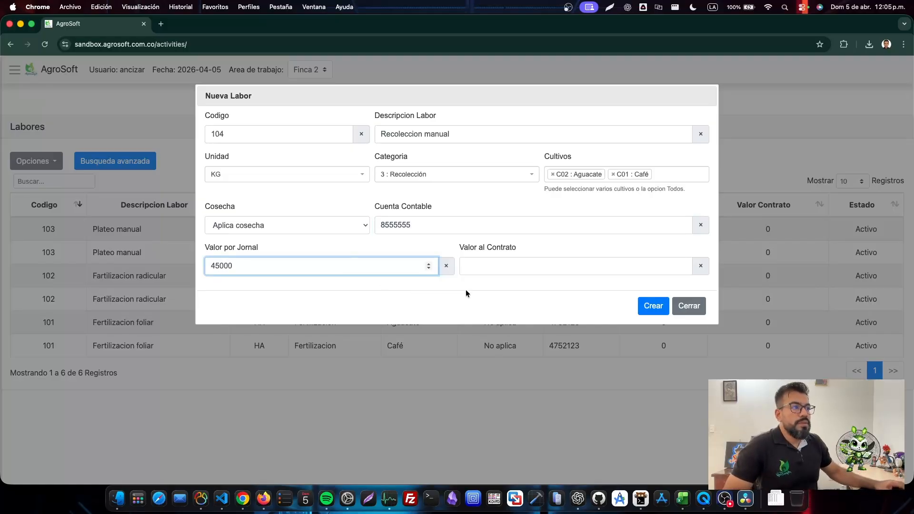
pyautogui.click(529, 265)
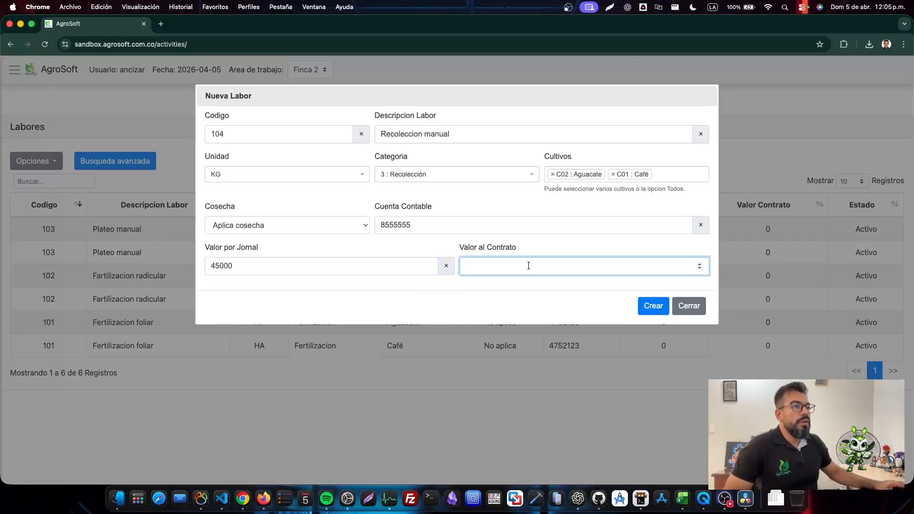
pyautogui.write('1500')
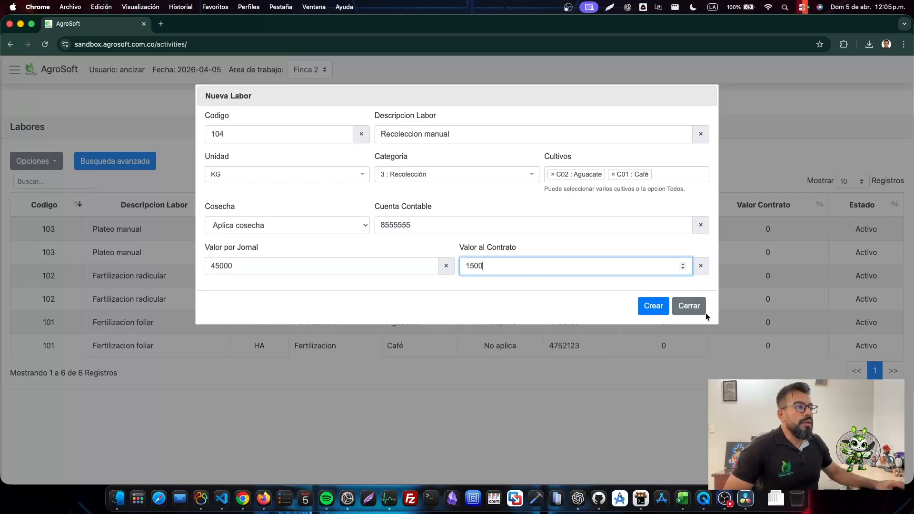
pyautogui.click(655, 308)
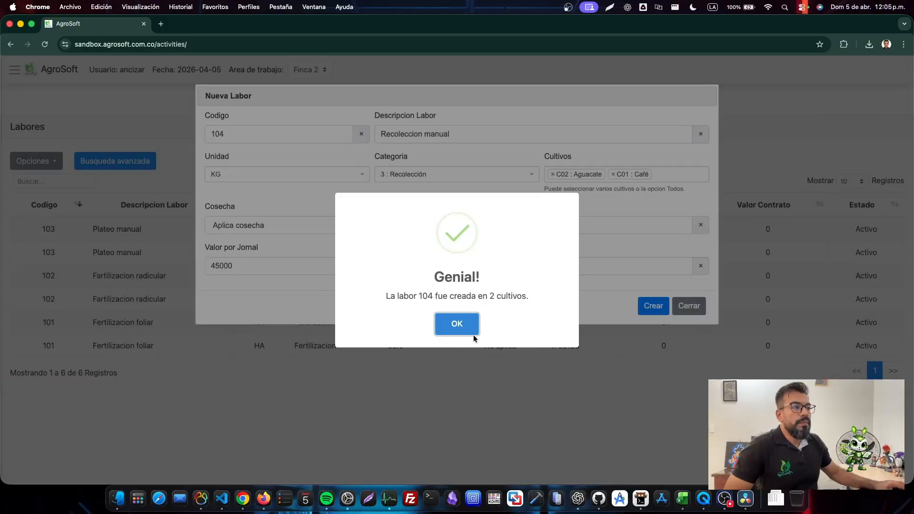
pyautogui.click(472, 333)
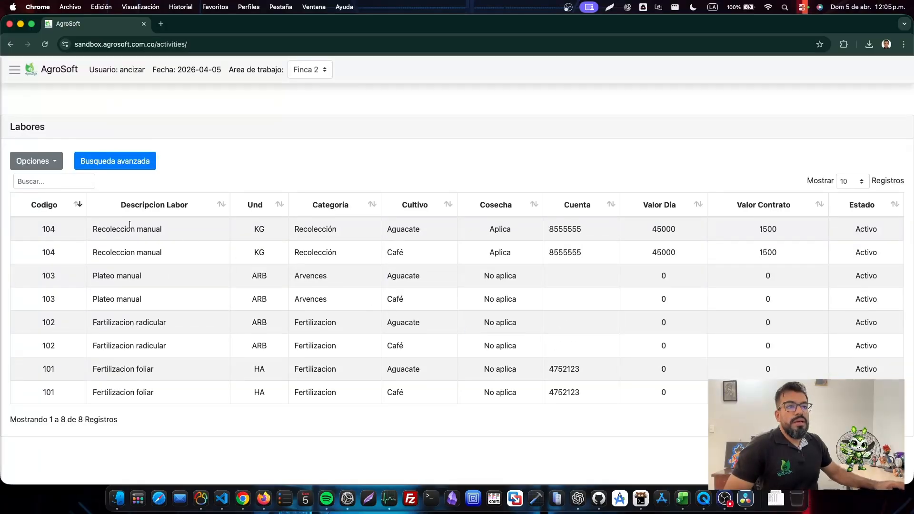
pyautogui.click(136, 250)
pyautogui.click(170, 232)
pyautogui.click(171, 247)
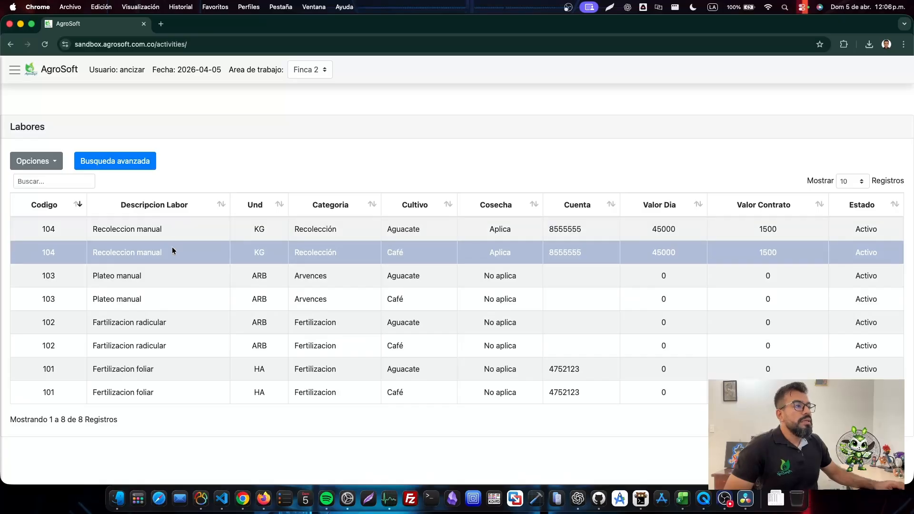
pyautogui.click(183, 233)
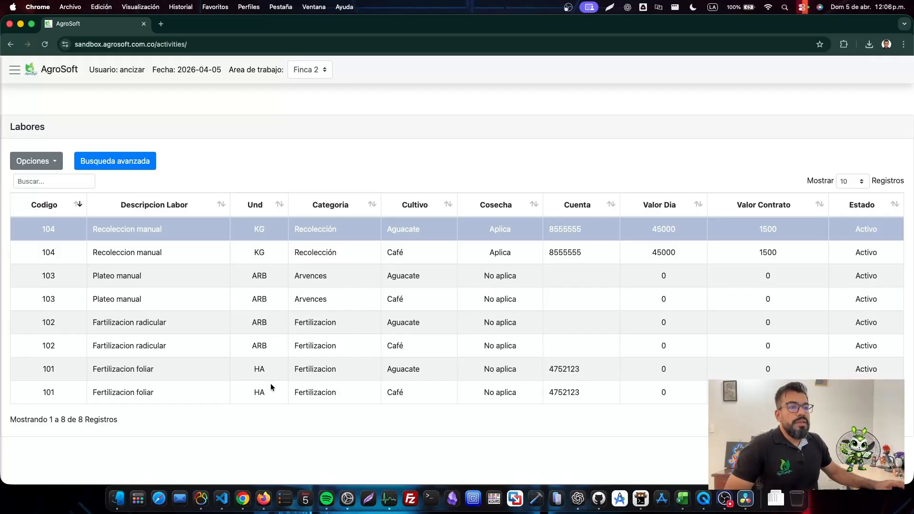
# - Start another new labor with code 105 and description "Mantenimiento general"
pyautogui.click(54, 163)
pyautogui.click(66, 181)
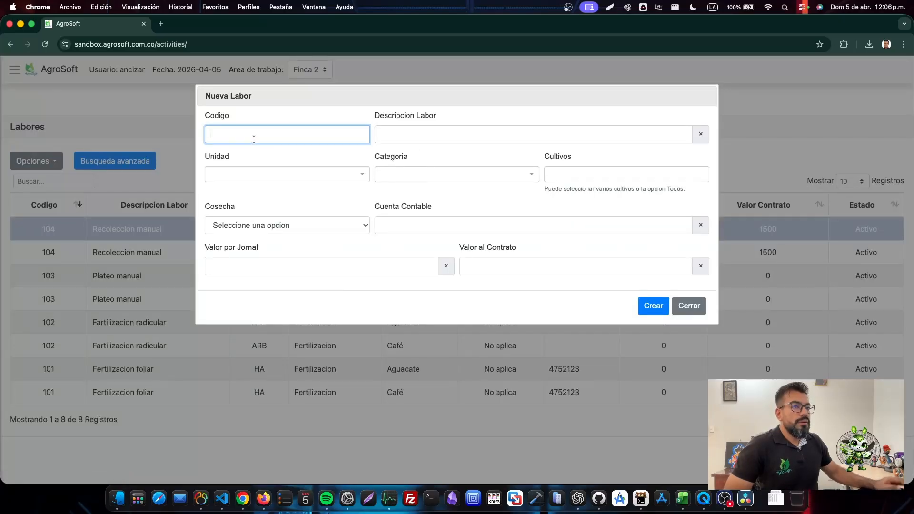
pyautogui.write('105')
pyautogui.press('Tab')
pyautogui.press('Tab')
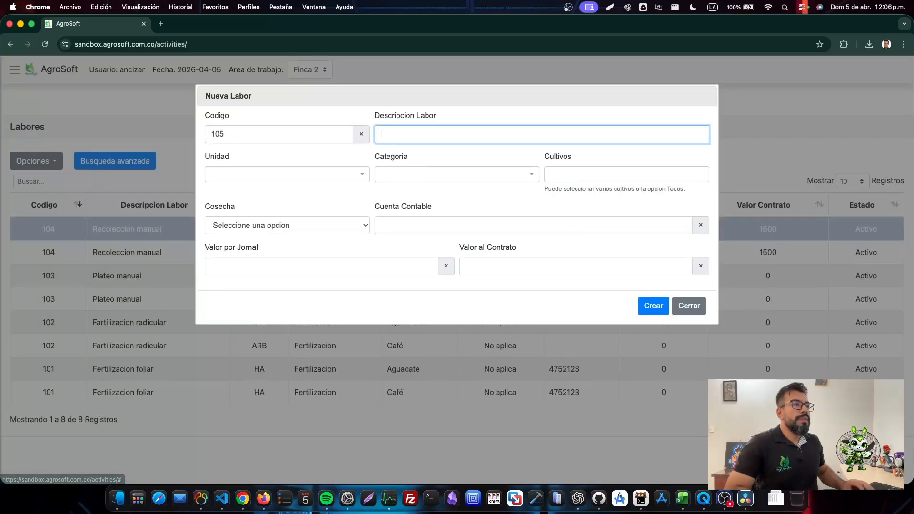
pyautogui.write('Man')
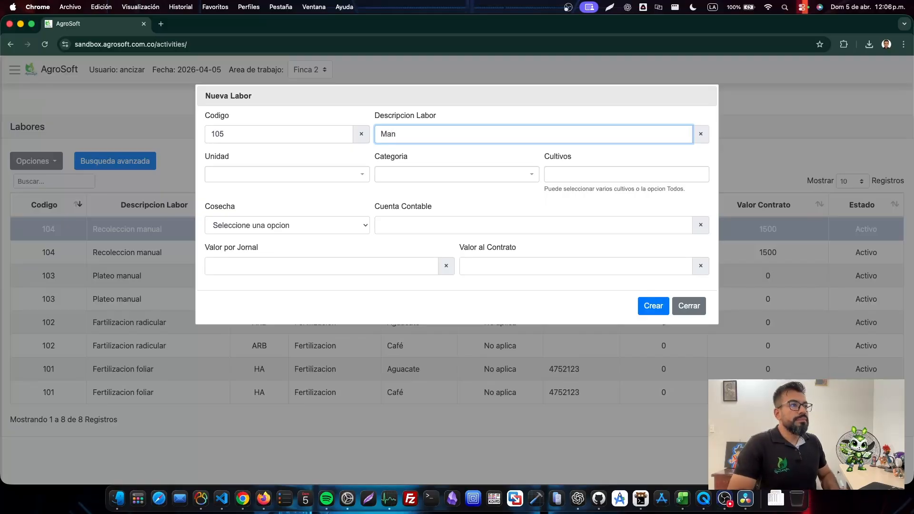
pyautogui.write('tenimiento')
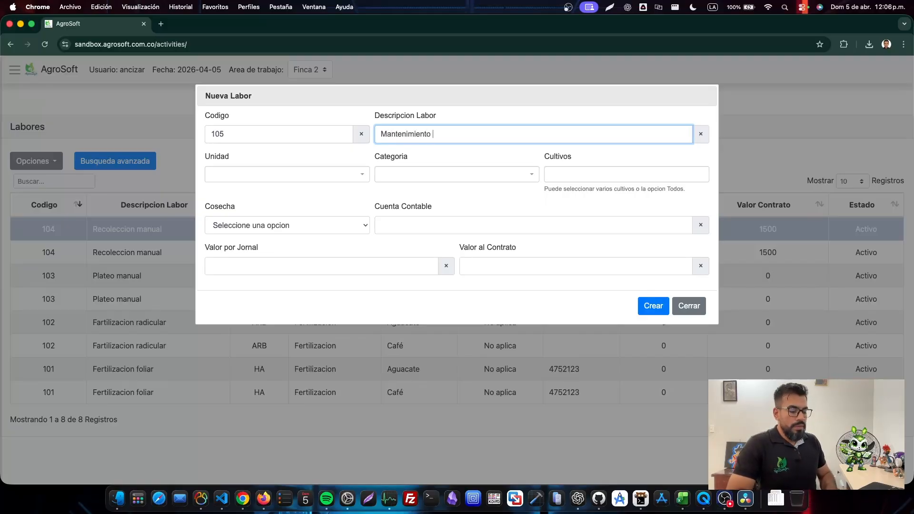
pyautogui.write(' general')
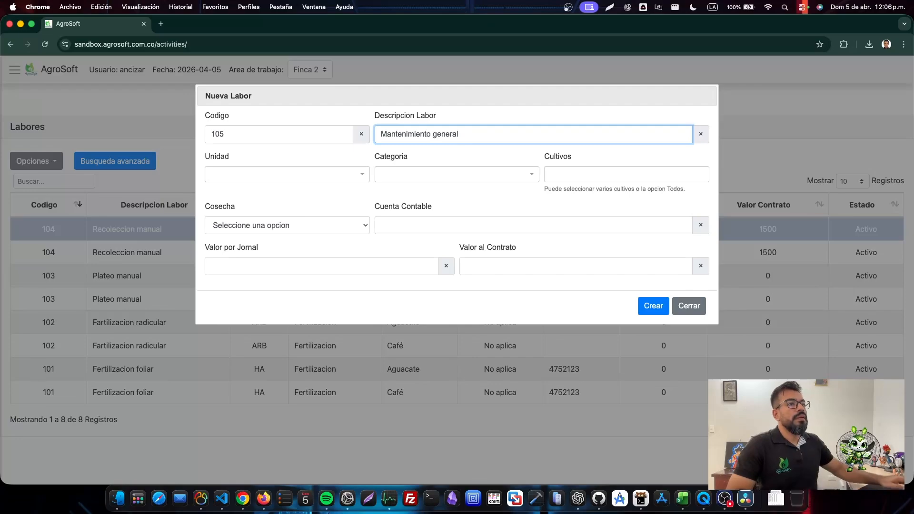
# - Set the Mantenimiento general labor's unit to GLB and assign it to the crop "C03 : Maquinaria"
pyautogui.click(236, 174)
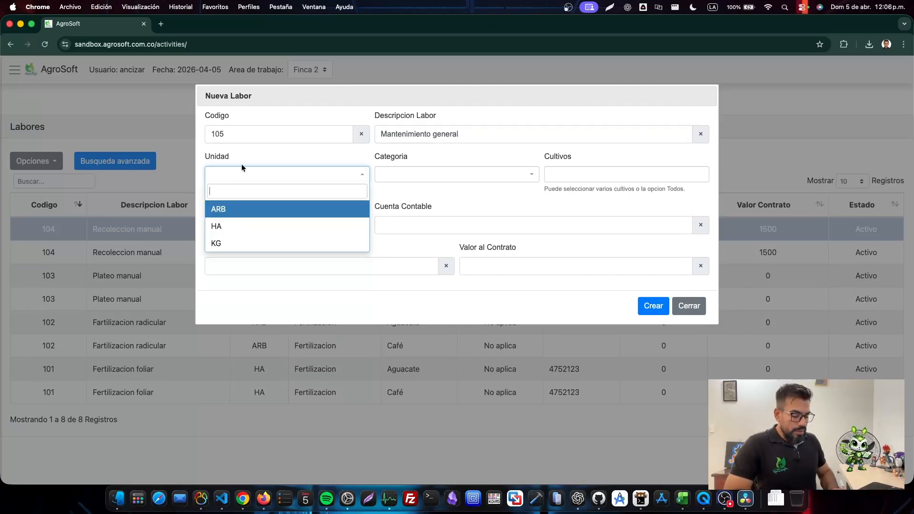
pyautogui.write('GLB')
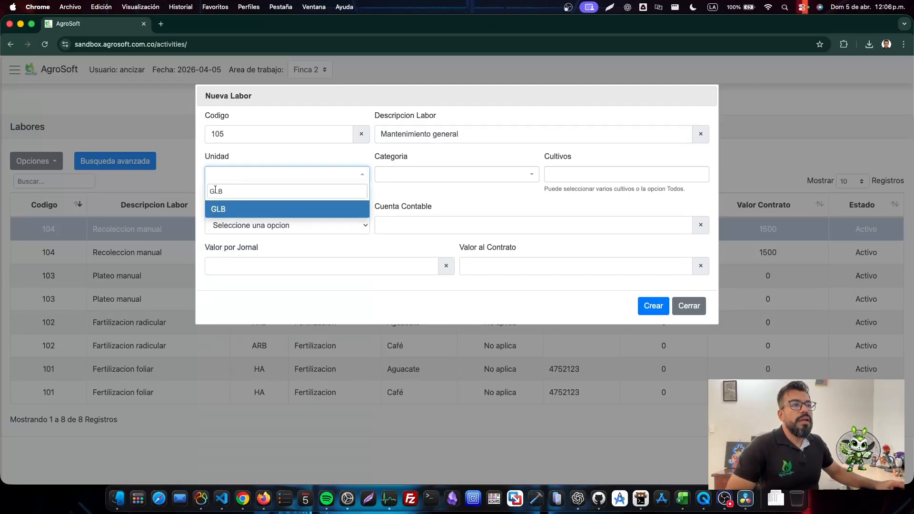
pyautogui.click(243, 211)
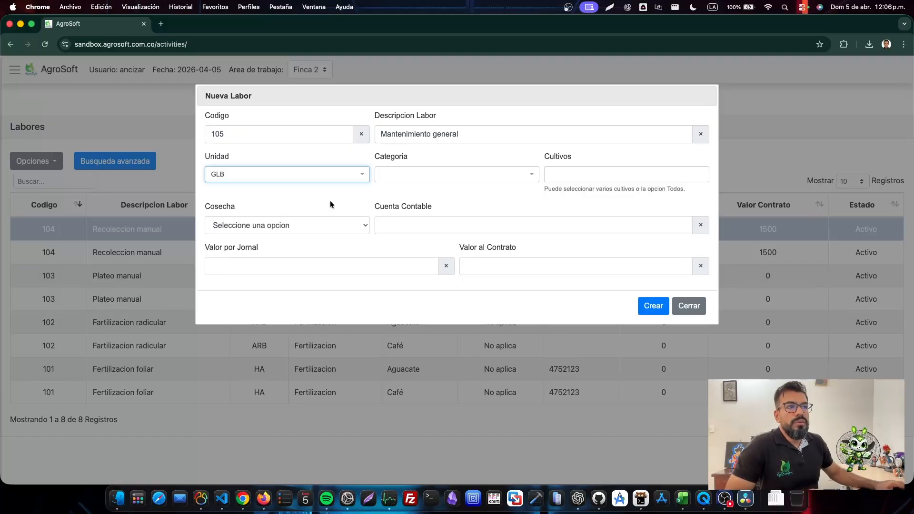
pyautogui.click(431, 181)
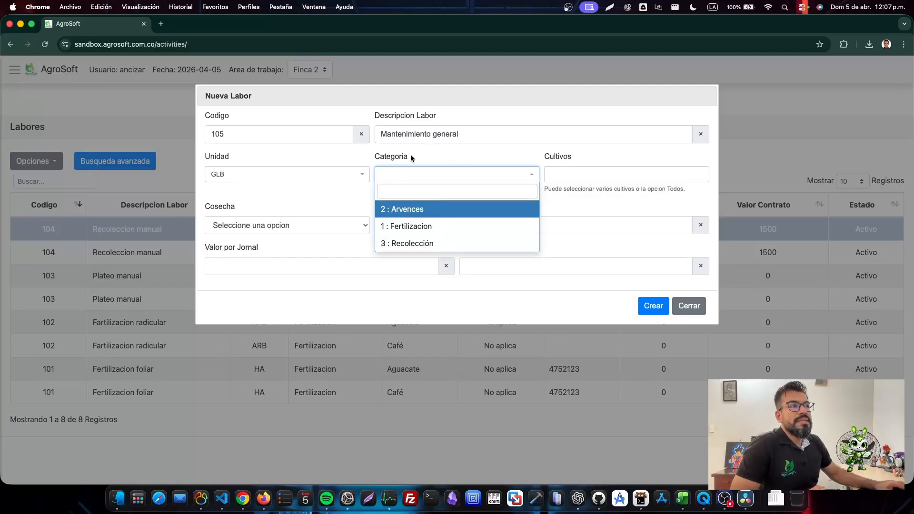
pyautogui.click(462, 155)
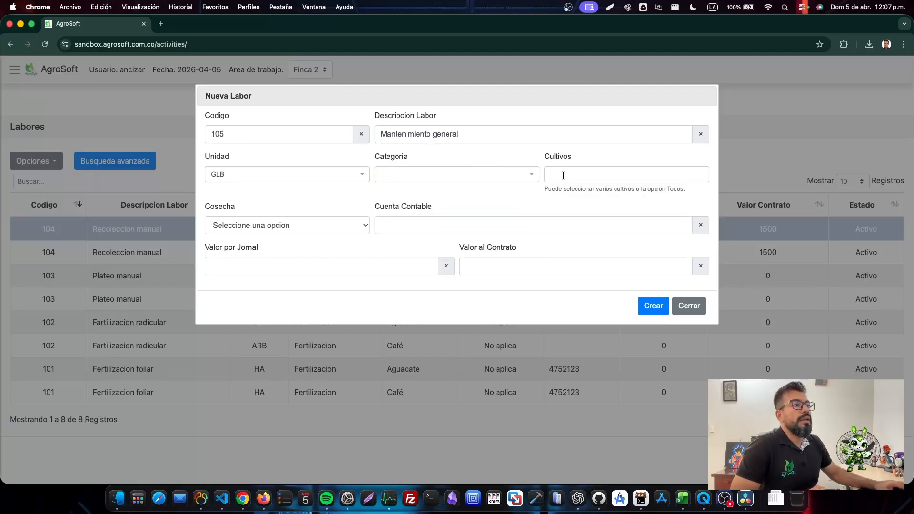
pyautogui.click(618, 174)
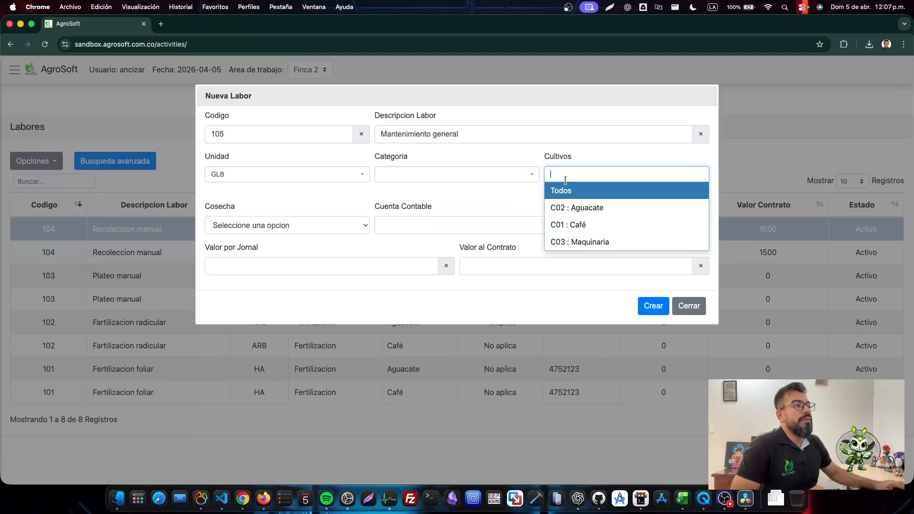
pyautogui.click(598, 244)
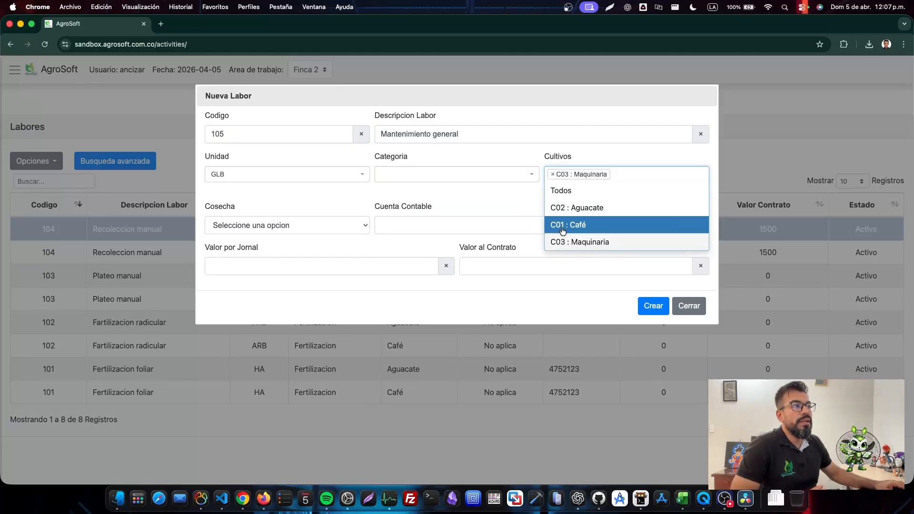
pyautogui.click(522, 157)
pyautogui.click(473, 179)
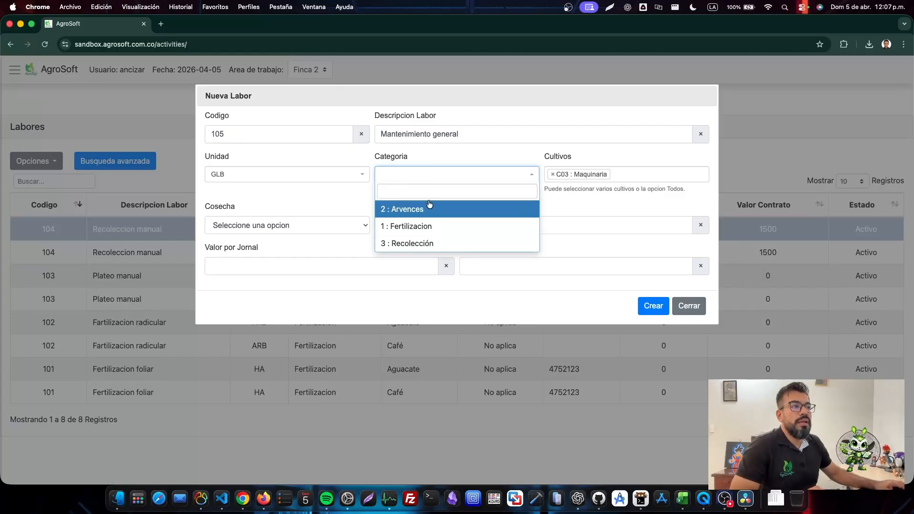
# - Duplicate the labors page in a second browser tab and open the activity categories list there
pyautogui.rightClick(95, 26)
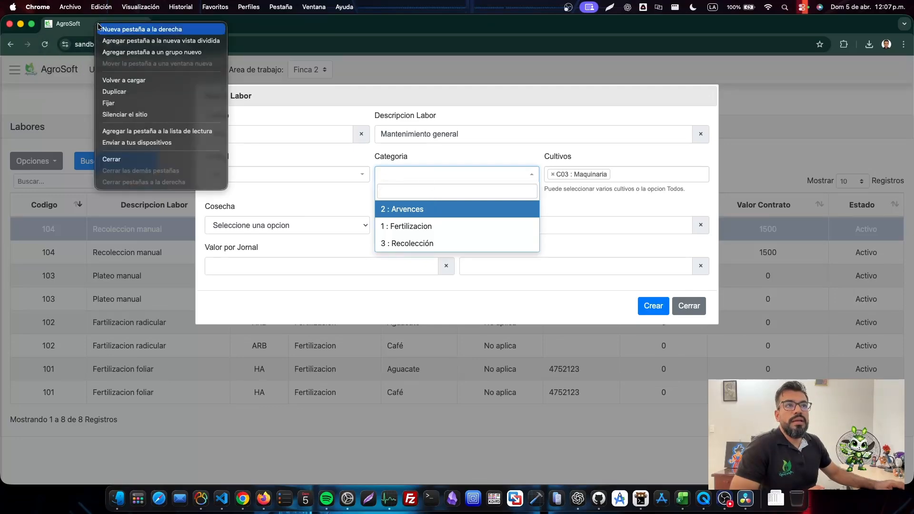
pyautogui.click(154, 93)
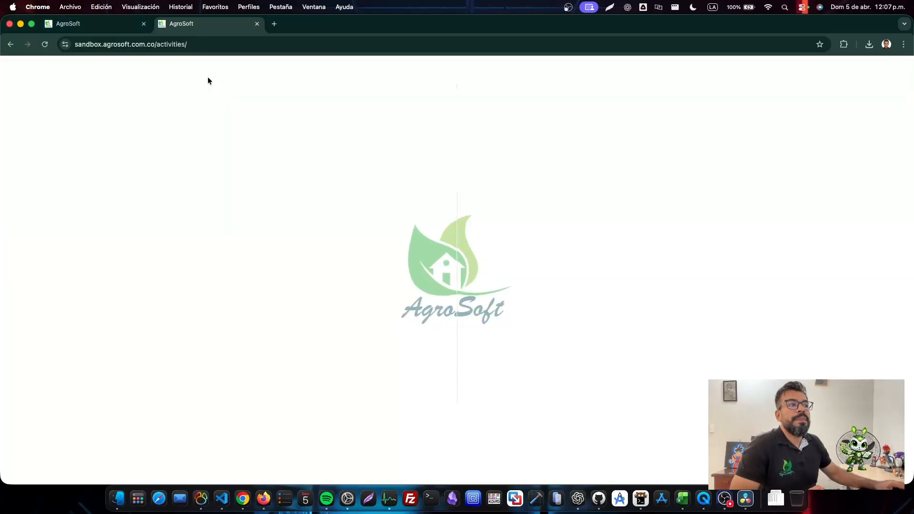
pyautogui.click(18, 71)
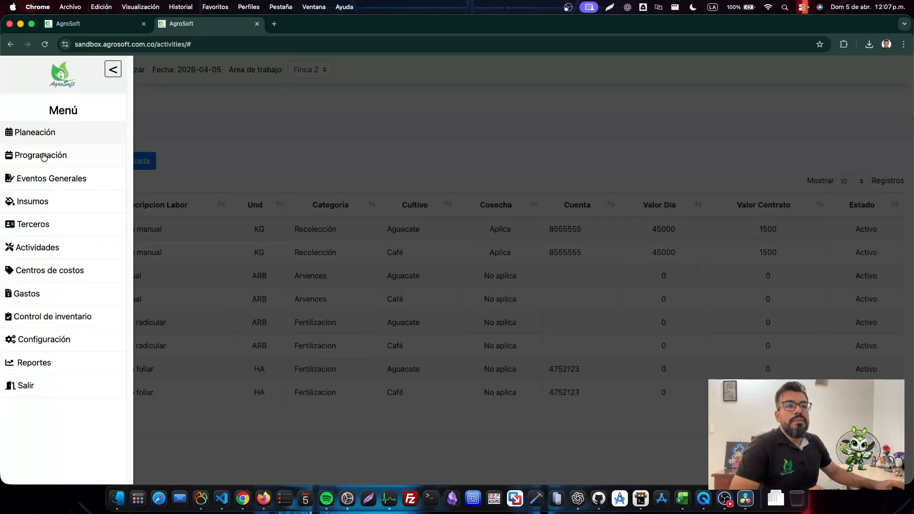
pyautogui.click(78, 252)
pyautogui.click(80, 264)
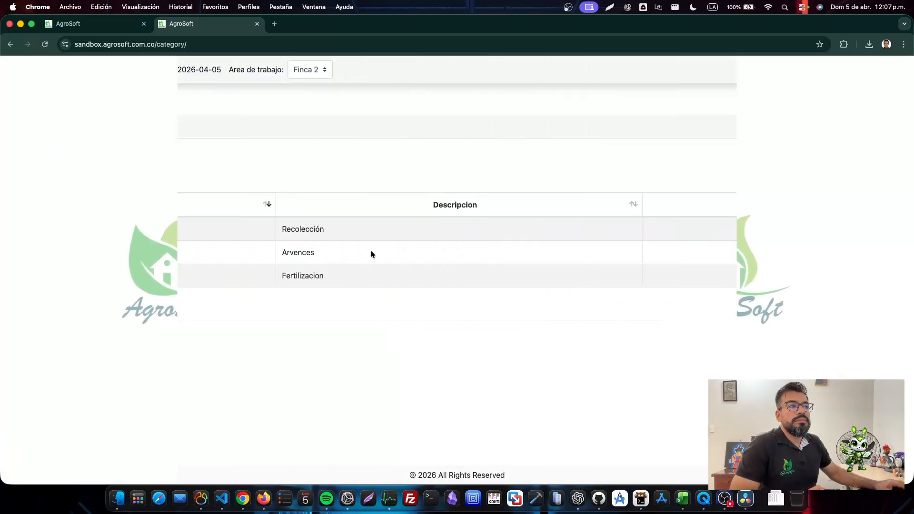
# - Create a new category with code 4 and description "Maquinaria"
pyautogui.click(34, 161)
pyautogui.click(60, 185)
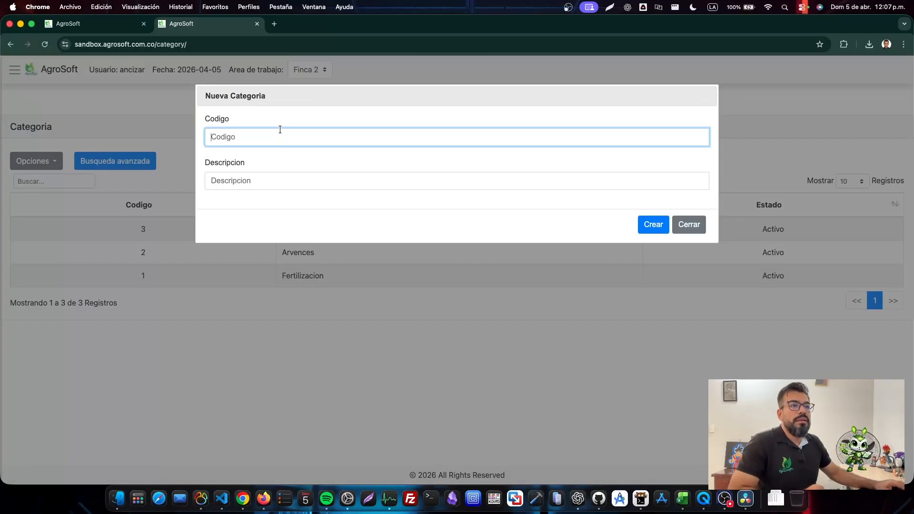
pyautogui.write('4')
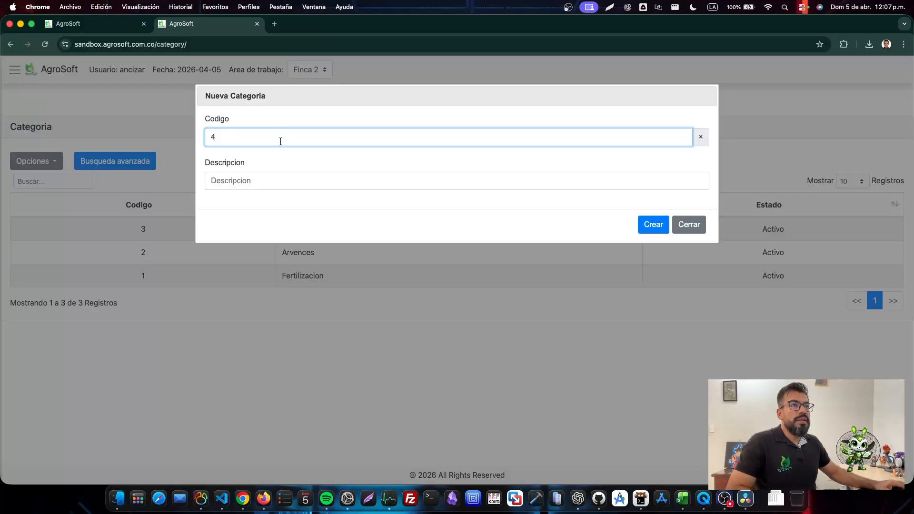
pyautogui.click(277, 185)
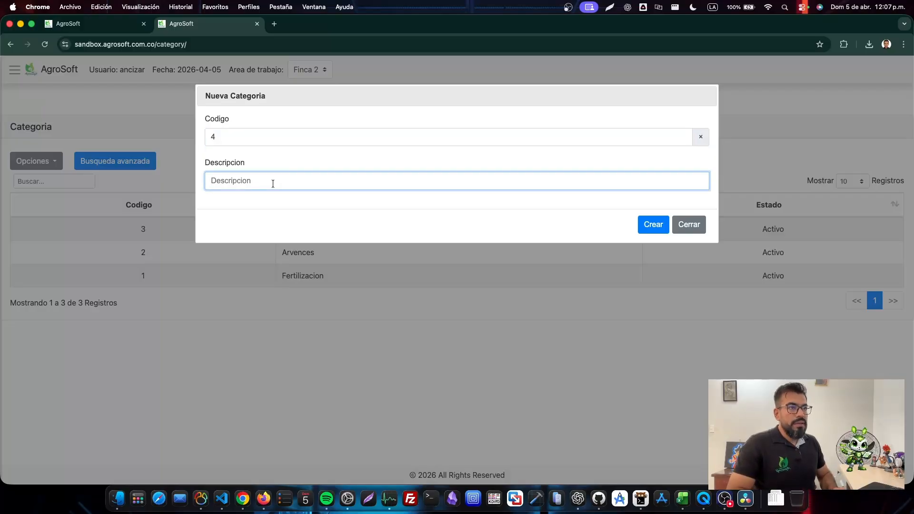
pyautogui.write('Maqui')
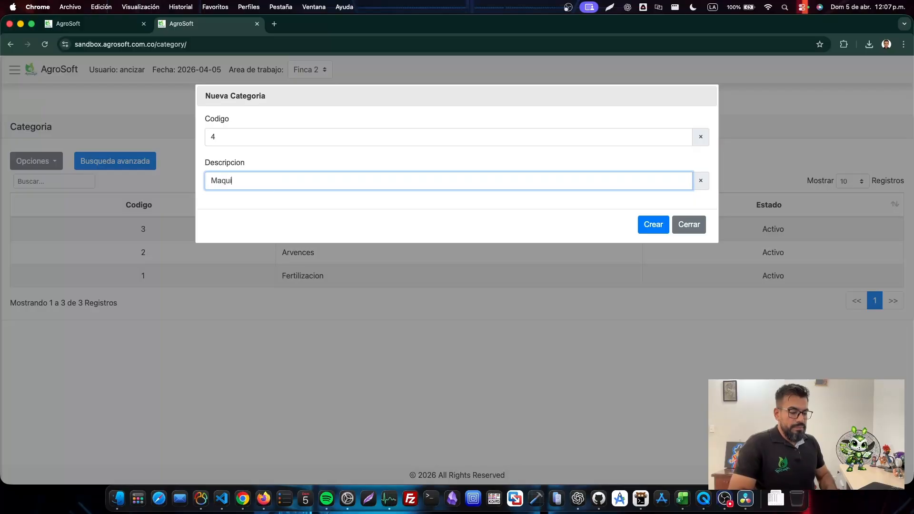
pyautogui.write('naria')
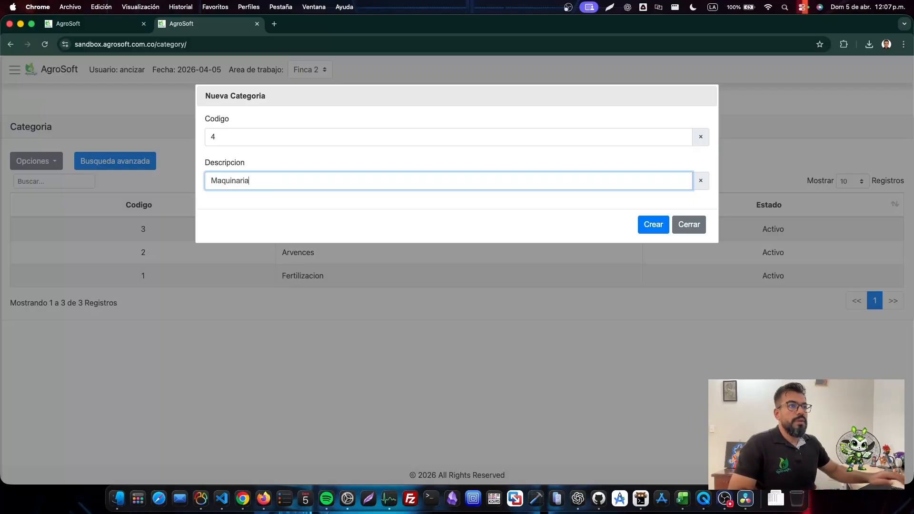
pyautogui.click(658, 227)
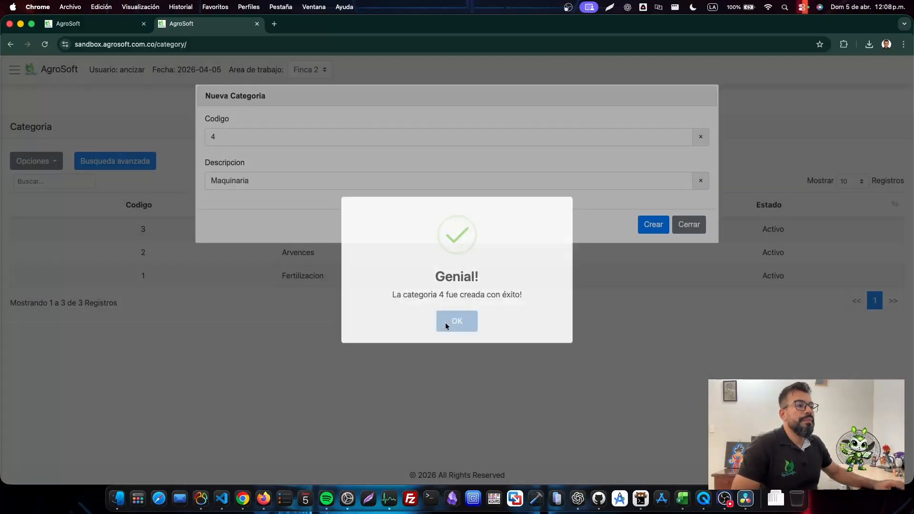
pyautogui.click(445, 322)
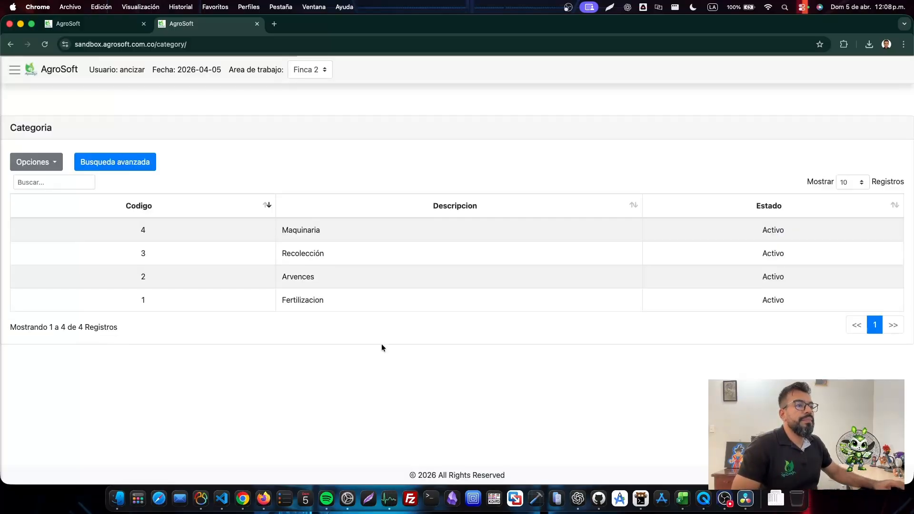
pyautogui.doubleClick(310, 233)
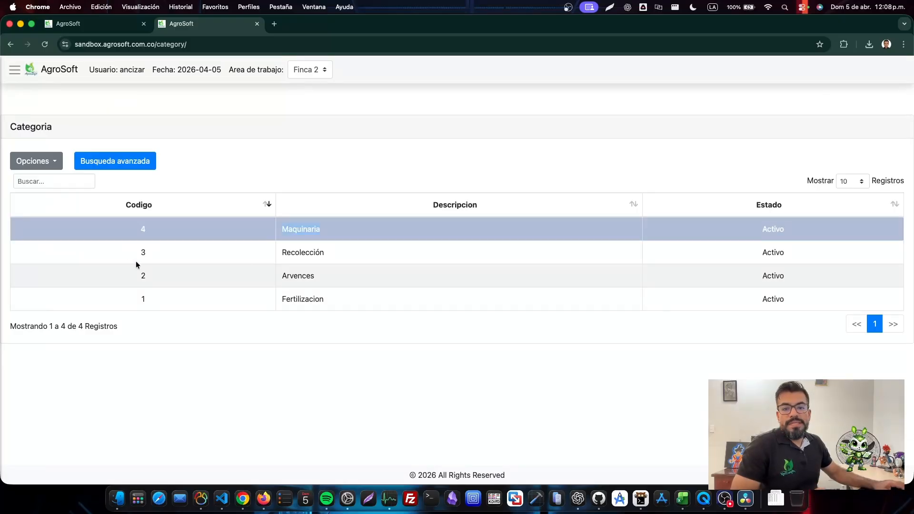
# - Return to the unfinished new labor form and set the Mantenimiento general labor's category to "4 : Maquinaria"
pyautogui.click(110, 27)
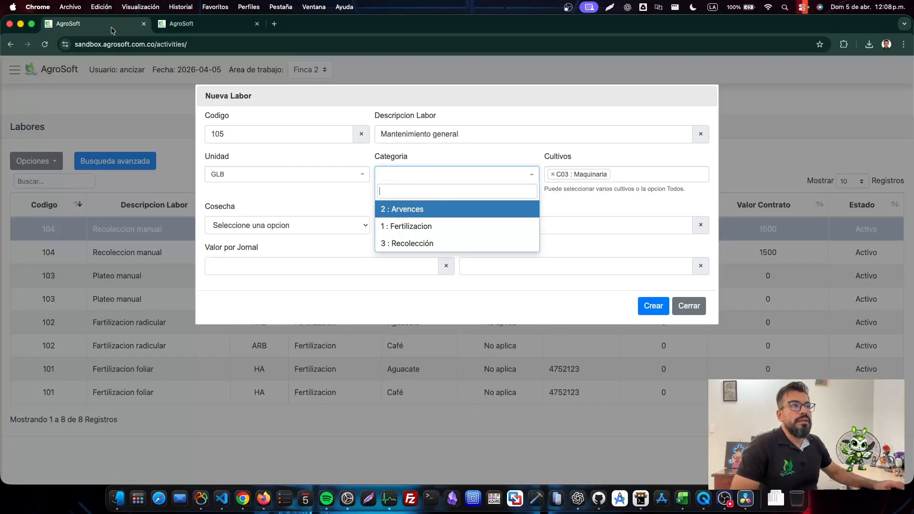
pyautogui.click(459, 177)
pyautogui.click(458, 176)
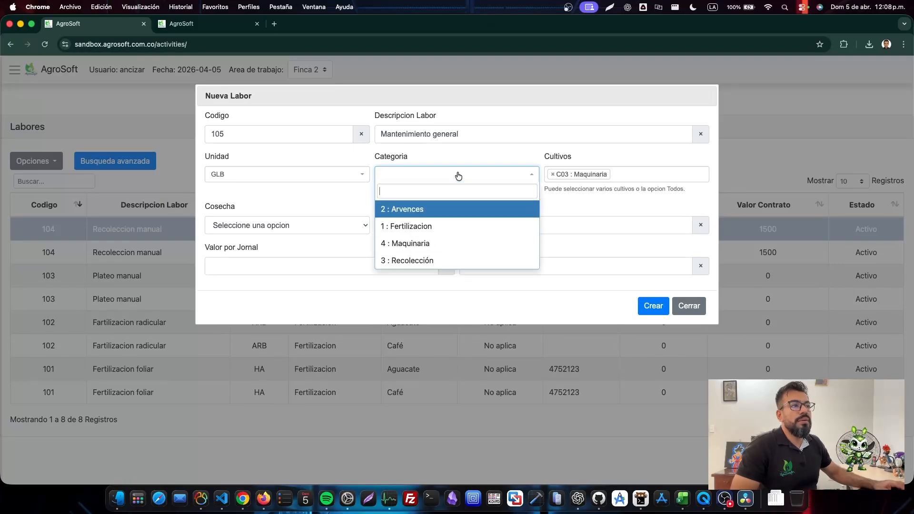
pyautogui.click(455, 244)
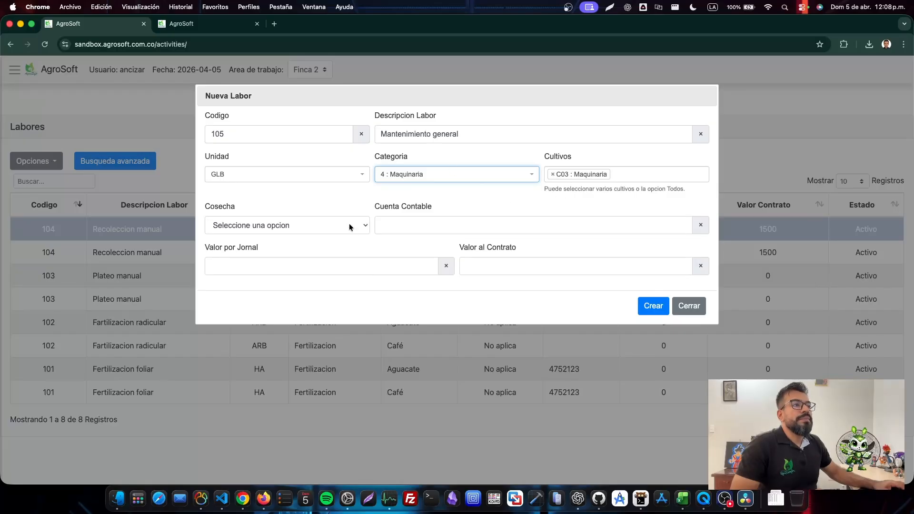
pyautogui.moveTo(478, 135); pyautogui.dragTo(374, 128)
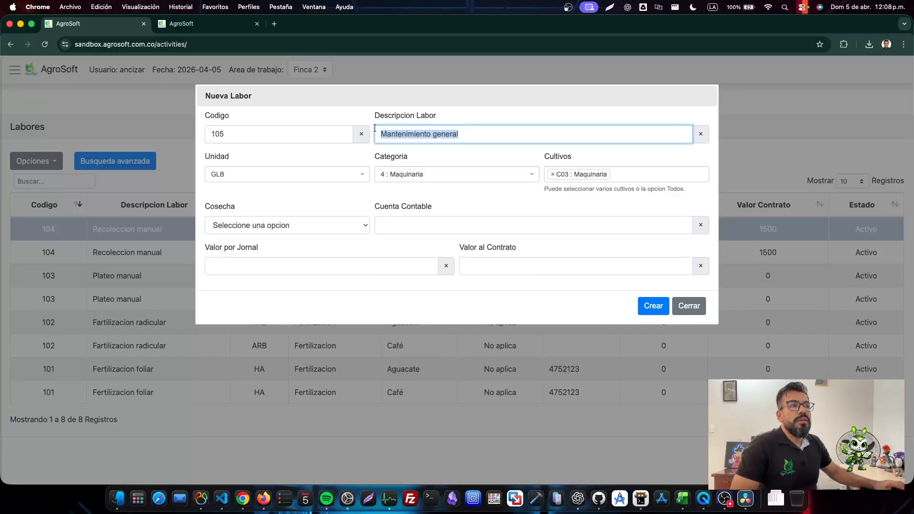
pyautogui.click(416, 155)
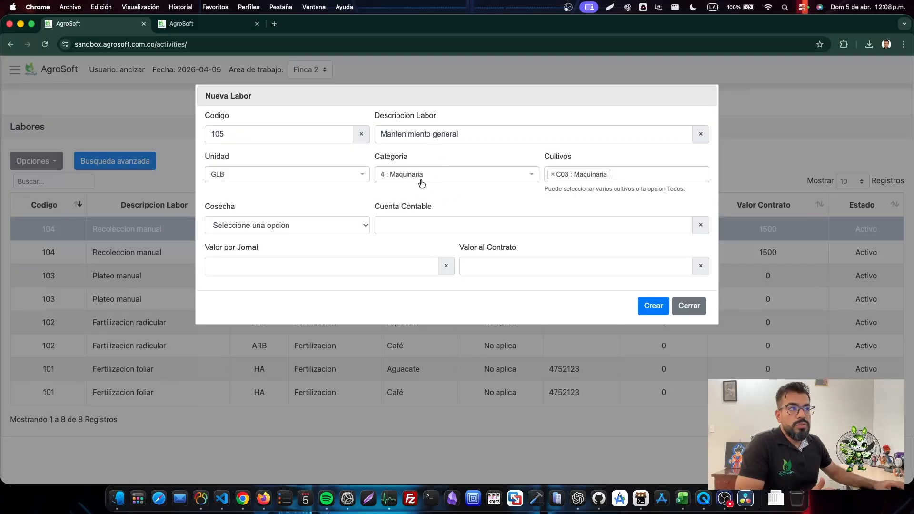
# - Set the labor's harvest option to "No aplica cosecha", leave the account and value fields blank, and create the labor
pyautogui.click(322, 228)
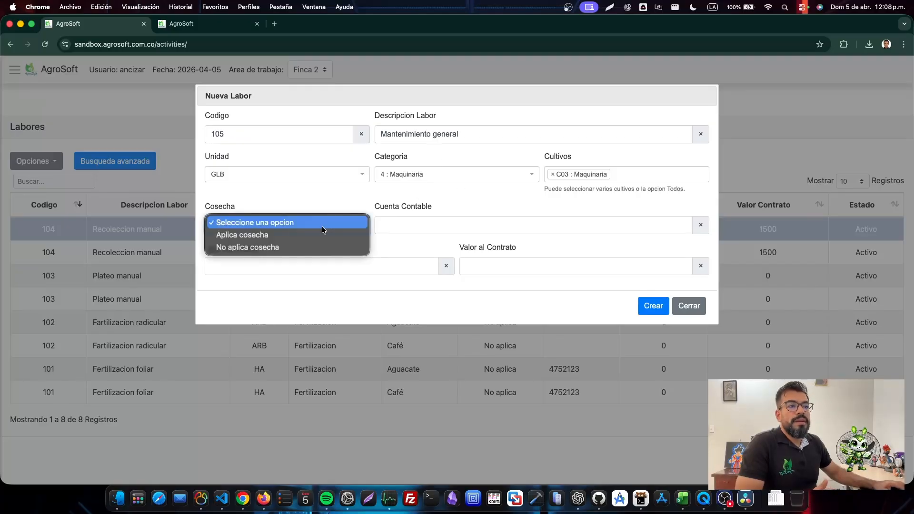
pyautogui.click(307, 248)
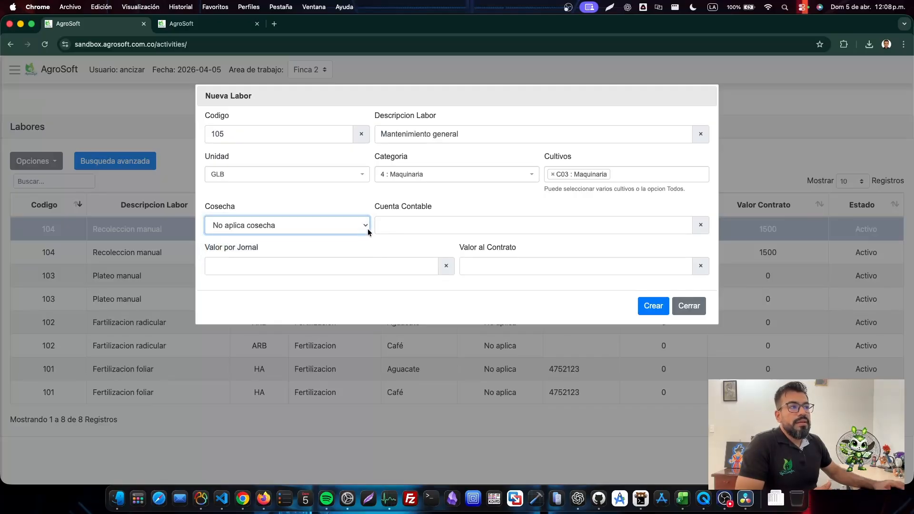
pyautogui.click(415, 221)
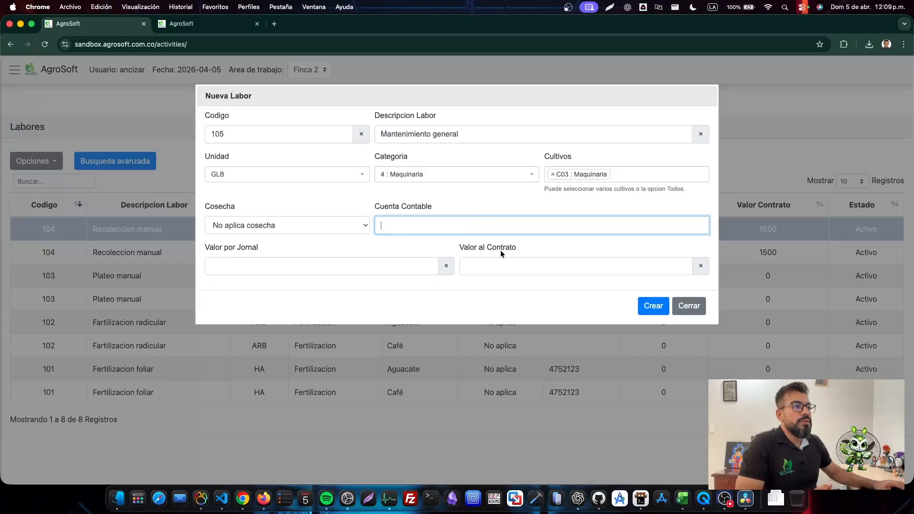
pyautogui.click(518, 244)
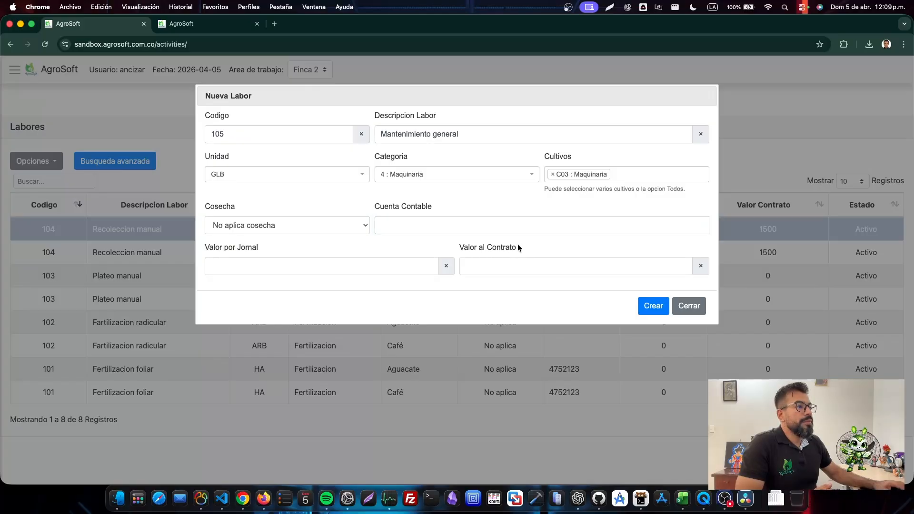
pyautogui.click(659, 308)
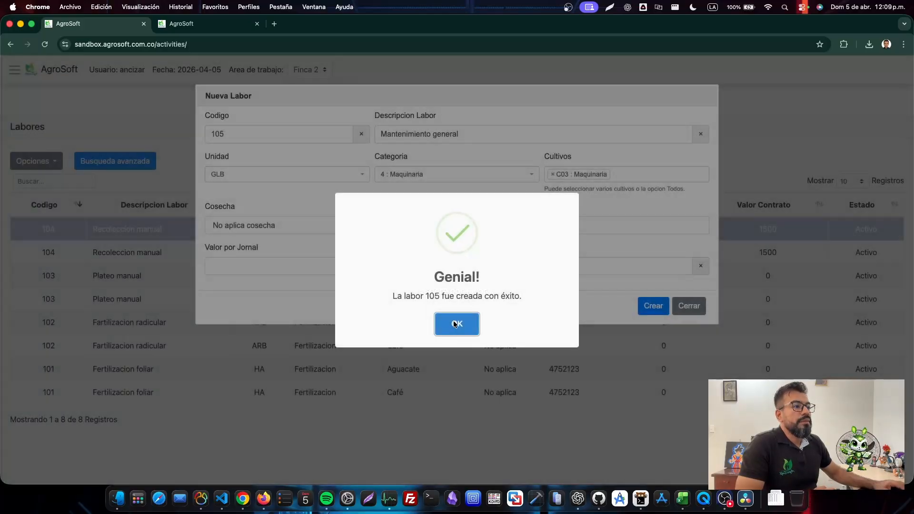
pyautogui.click(458, 326)
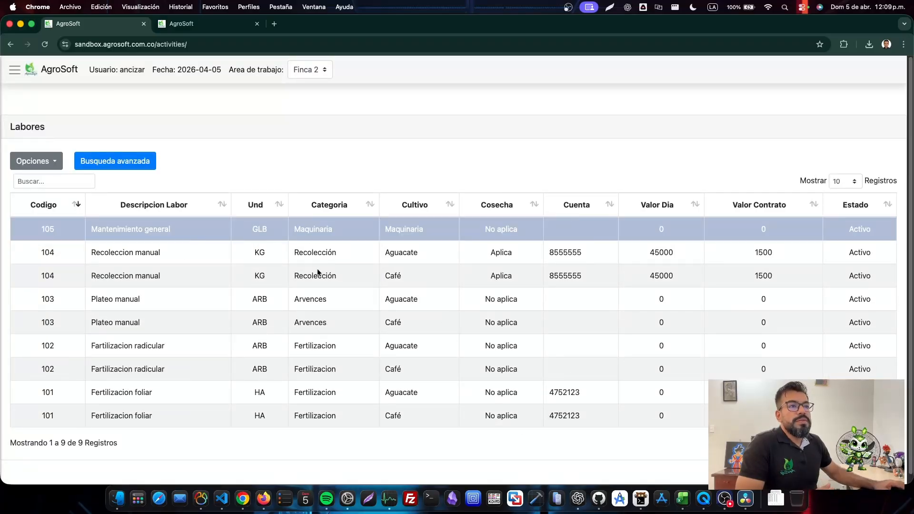
# - Open the Mantenimiento general labor for editing to review its fields, and close the form without saving
pyautogui.rightClick(203, 229)
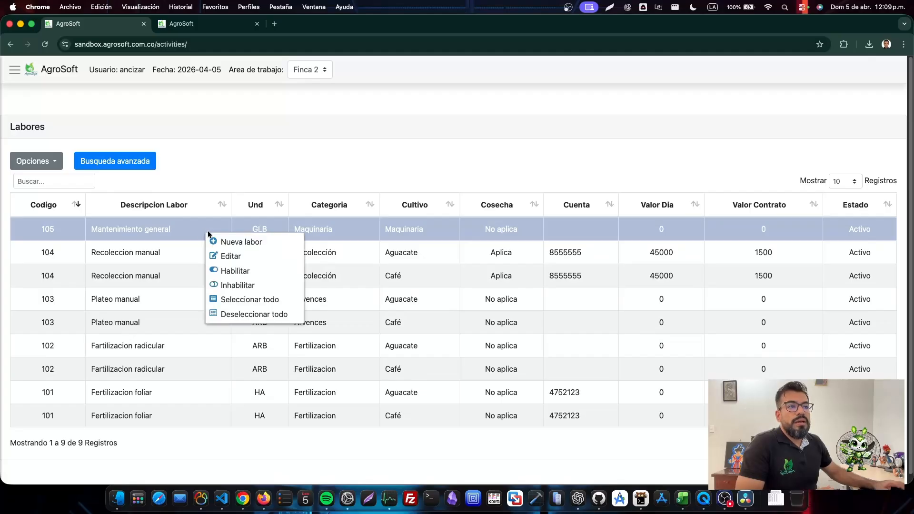
pyautogui.click(254, 258)
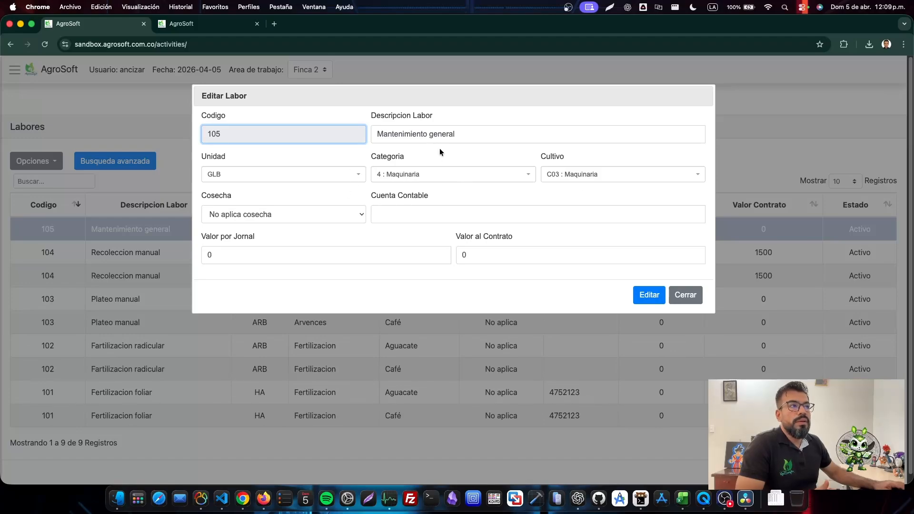
pyautogui.click(465, 133)
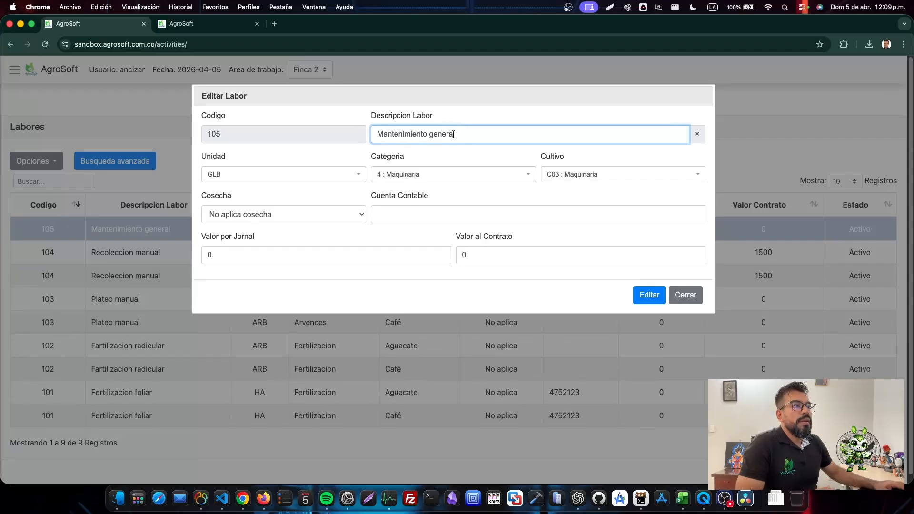
pyautogui.click(678, 298)
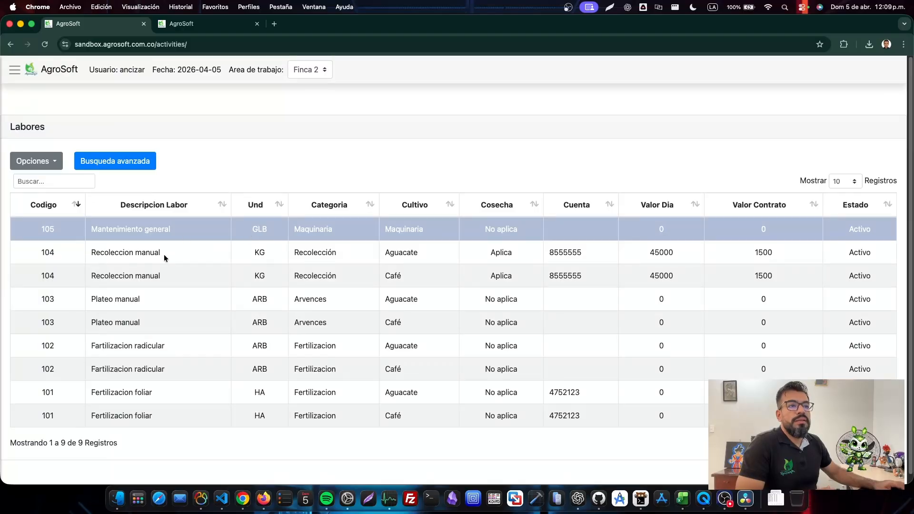
# - Change the description of the Aguacate labor with code 104 to "Recoleccion" and save the edit
pyautogui.click(185, 253)
pyautogui.rightClick(187, 255)
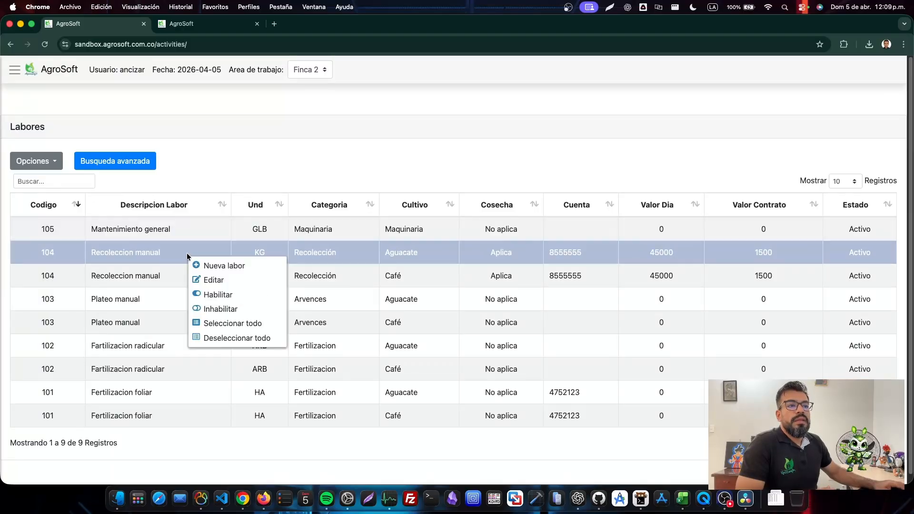
pyautogui.click(241, 281)
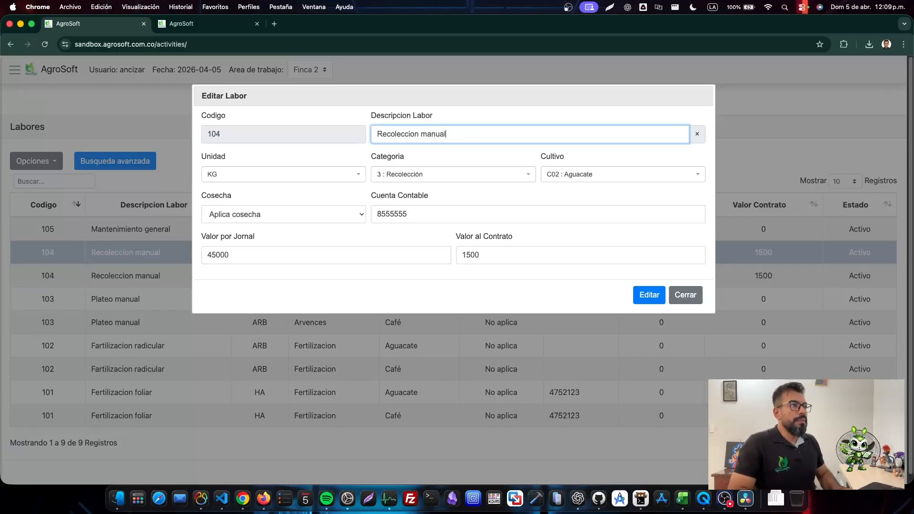
pyautogui.press('BackSpace')
pyautogui.press('BackSpace')
pyautogui.press('BackSpace')
pyautogui.press('BackSpace')
pyautogui.press('BackSpace')
pyautogui.press('BackSpace')
pyautogui.press('BackSpace')
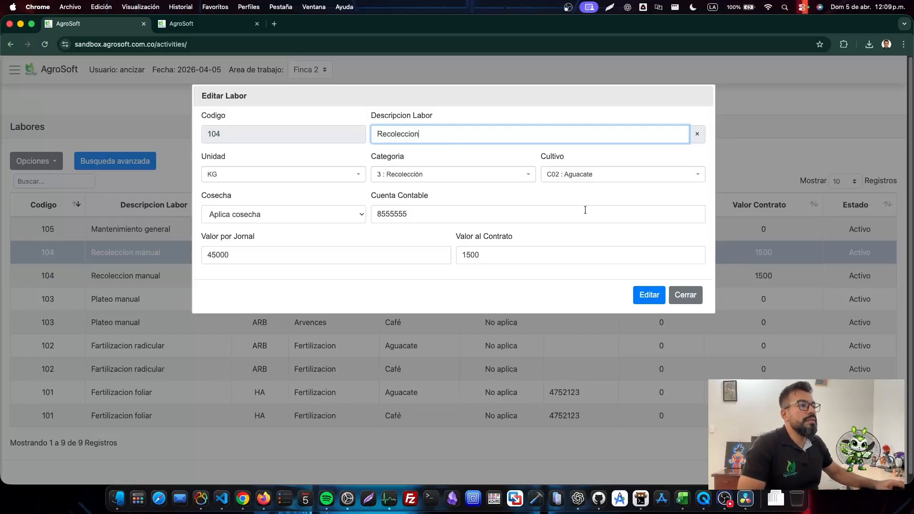
pyautogui.click(637, 296)
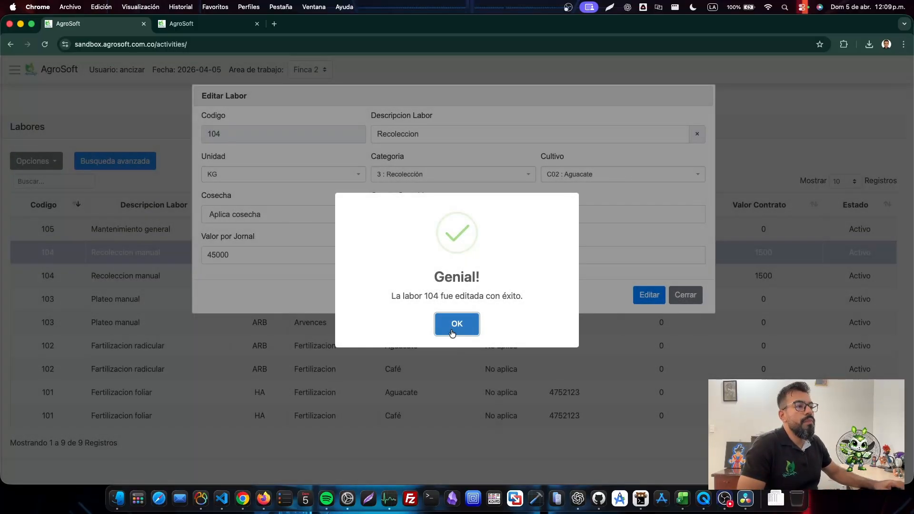
pyautogui.click(456, 322)
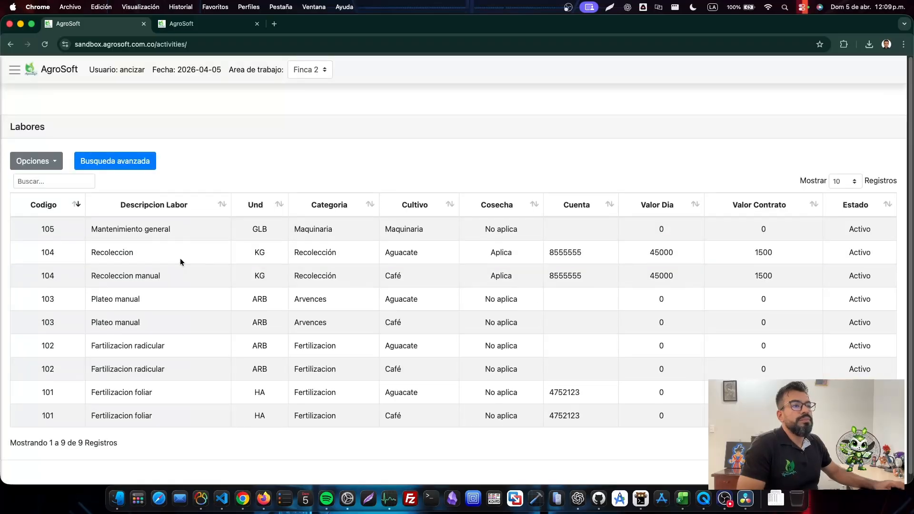
pyautogui.click(188, 276)
pyautogui.click(203, 254)
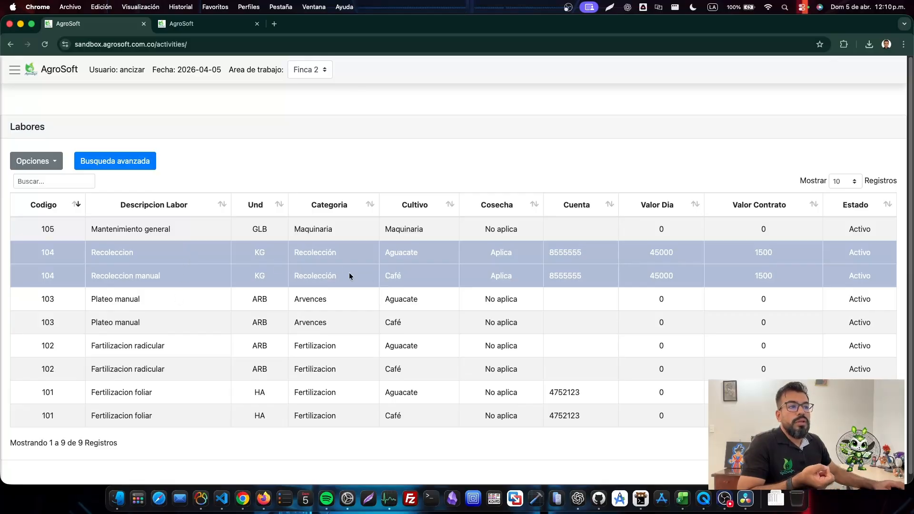
pyautogui.moveTo(190, 275); pyautogui.dragTo(100, 279)
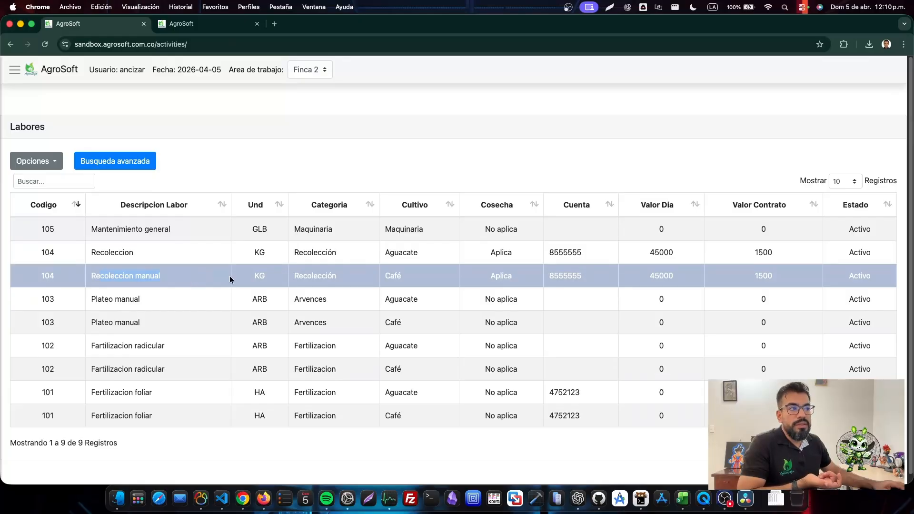
pyautogui.click(205, 257)
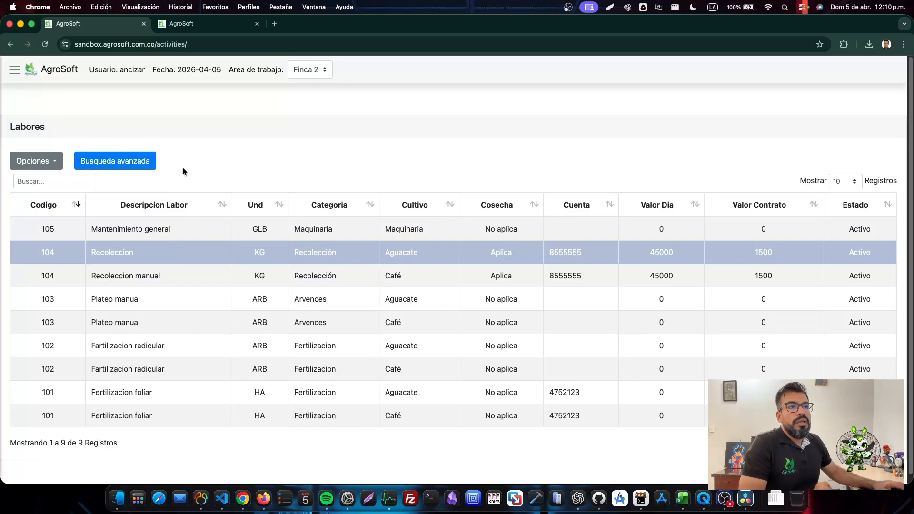
# - Use advanced search to filter the labors by the unit ARB
pyautogui.click(129, 164)
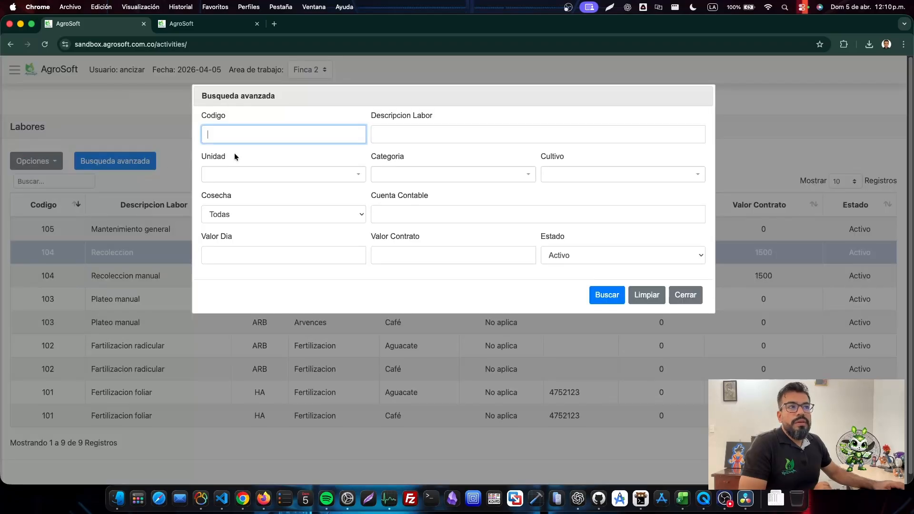
pyautogui.click(444, 134)
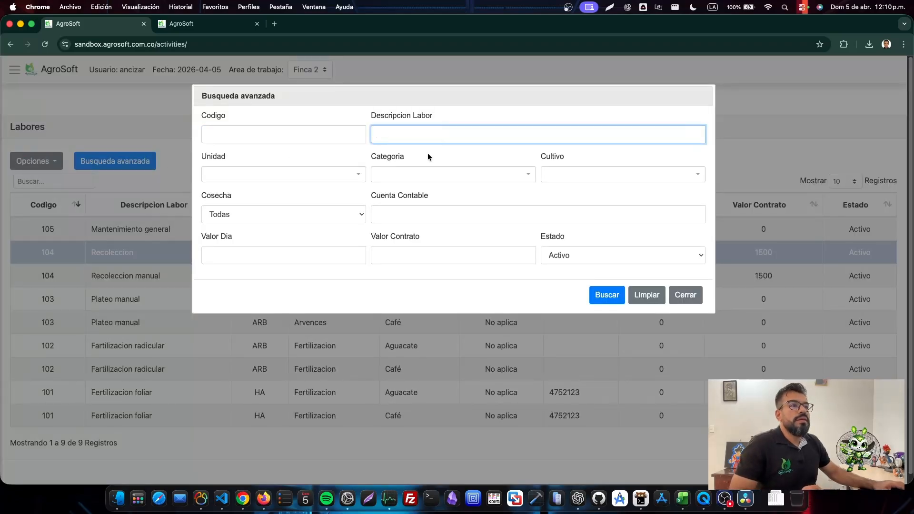
pyautogui.click(344, 175)
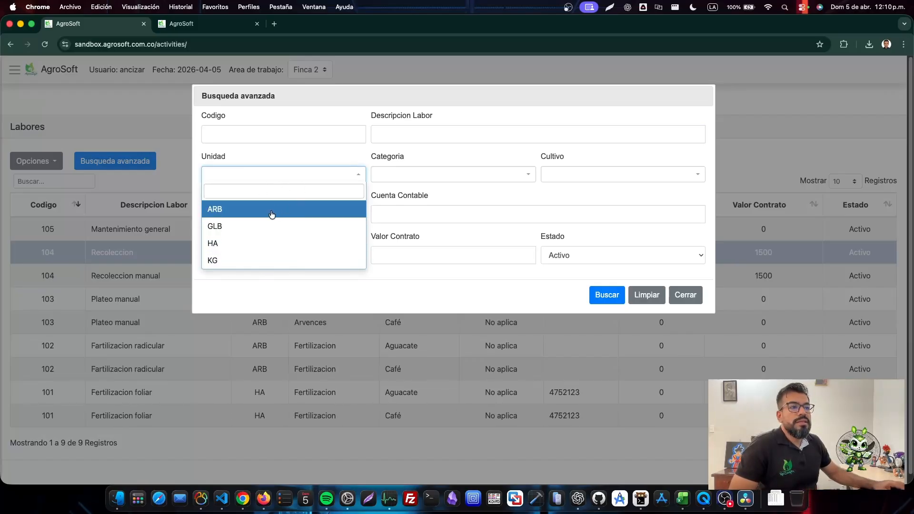
pyautogui.click(272, 213)
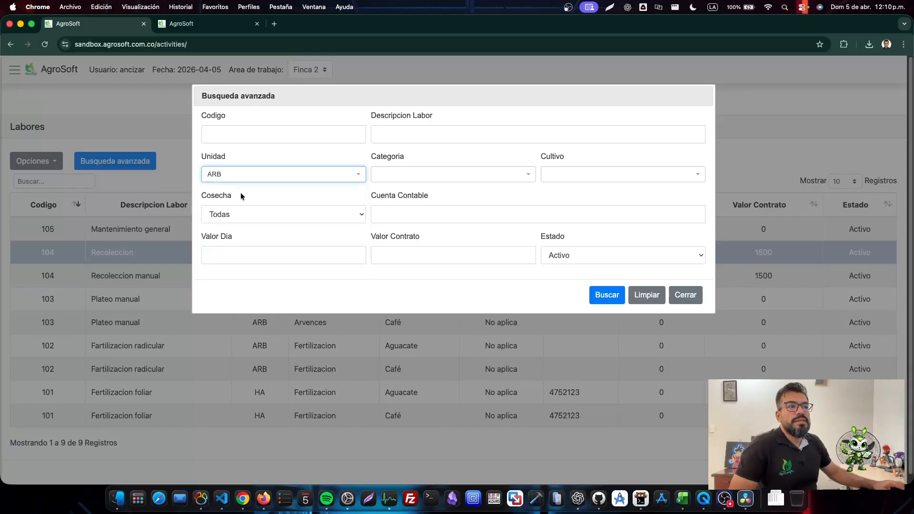
pyautogui.click(607, 296)
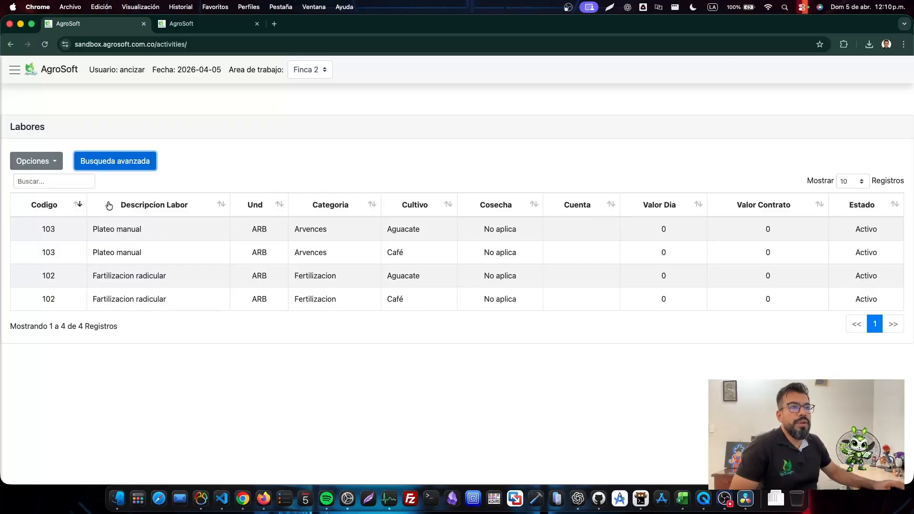
# - Change the advanced search unit to KG and filter the labors list again
pyautogui.click(118, 160)
pyautogui.click(260, 179)
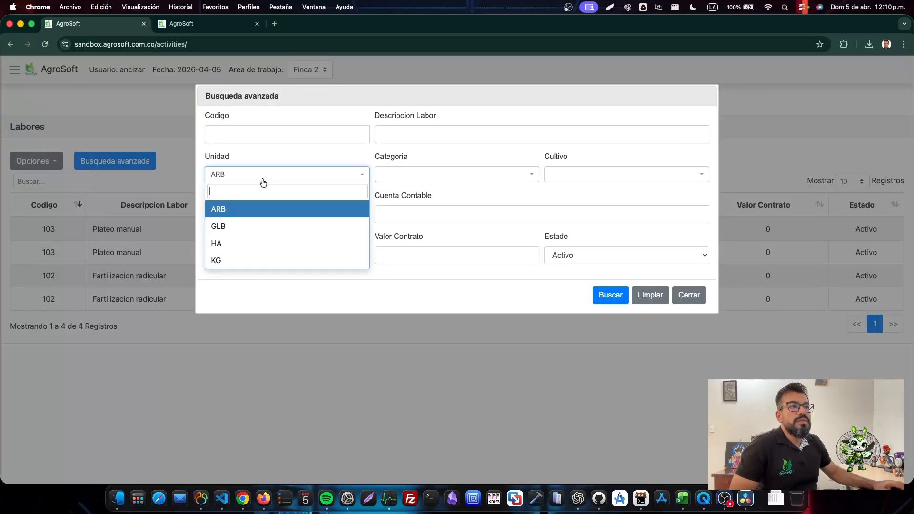
pyautogui.click(262, 260)
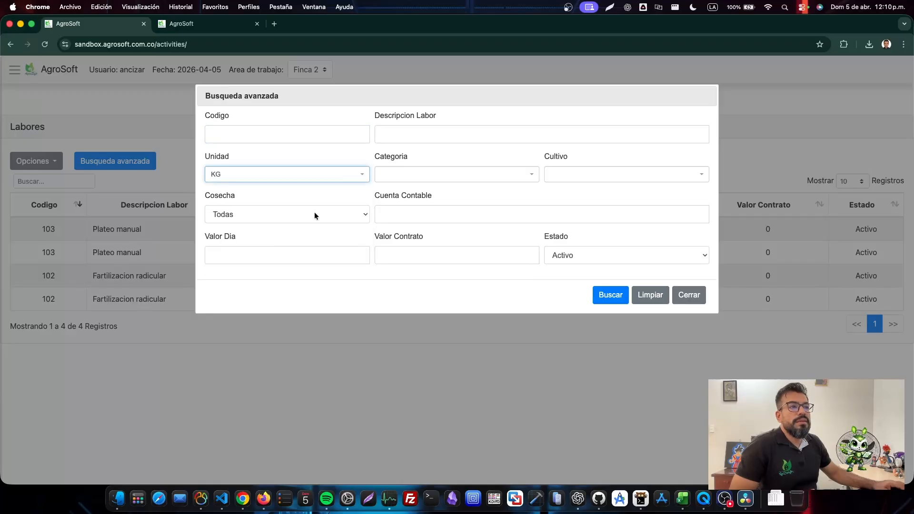
pyautogui.click(608, 300)
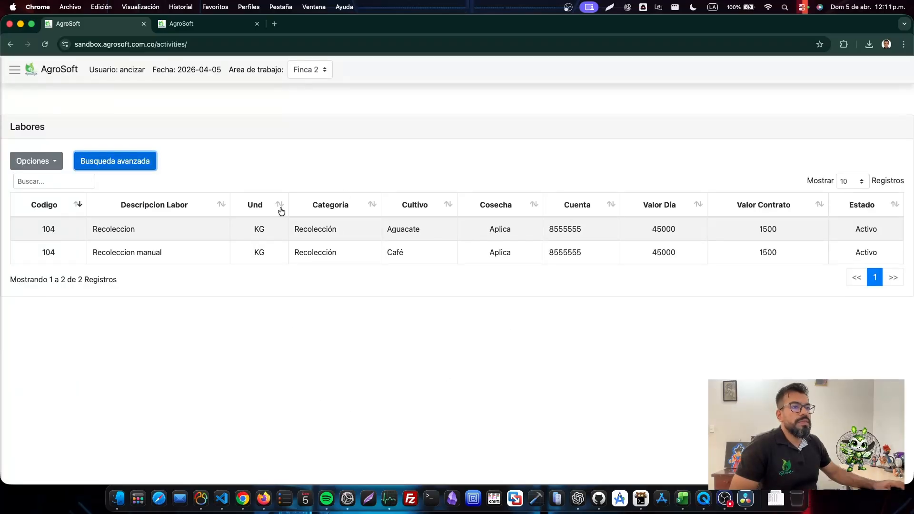
# - Search for active labors with unit KG, category "1 : Fertilizacion" and crop "C01 : Café" using advanced search
pyautogui.click(143, 170)
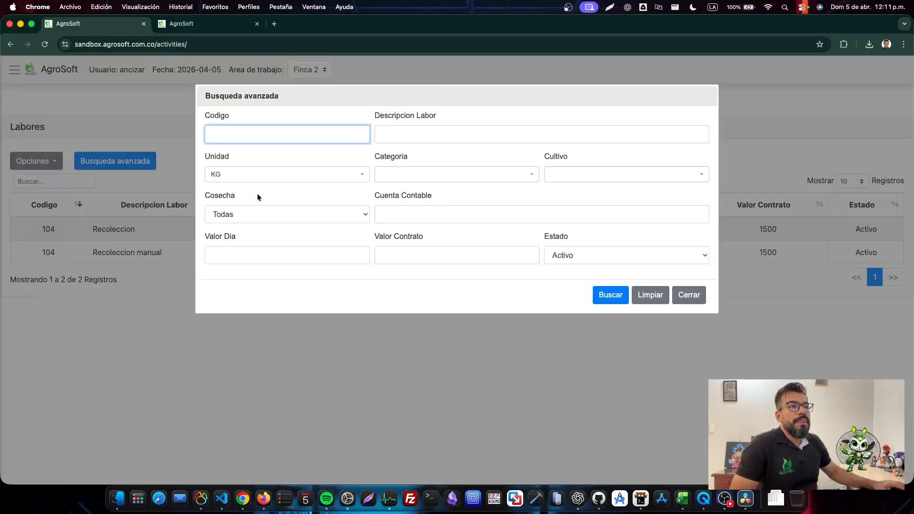
pyautogui.click(315, 174)
pyautogui.click(328, 162)
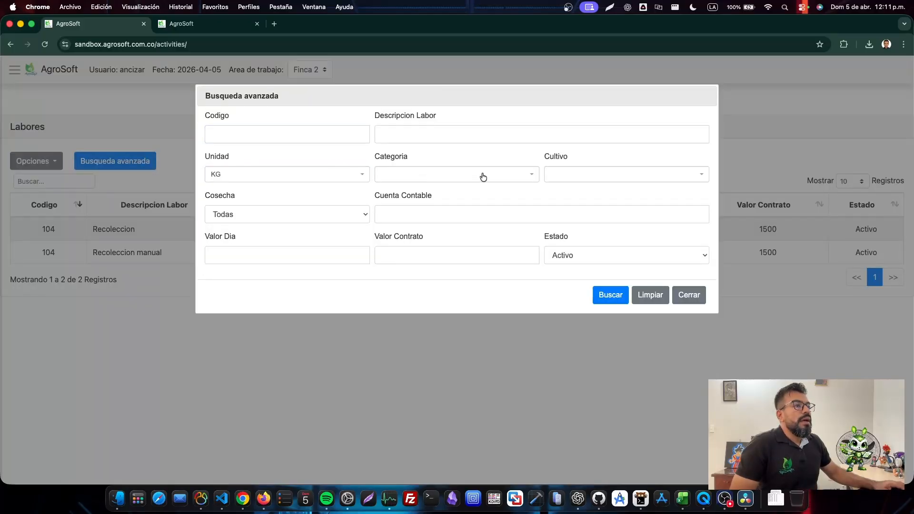
pyautogui.click(480, 175)
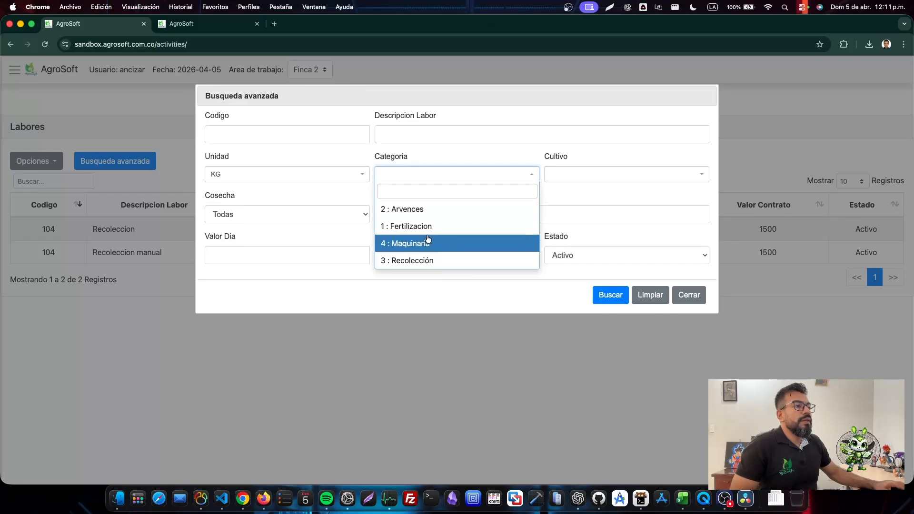
pyautogui.click(440, 228)
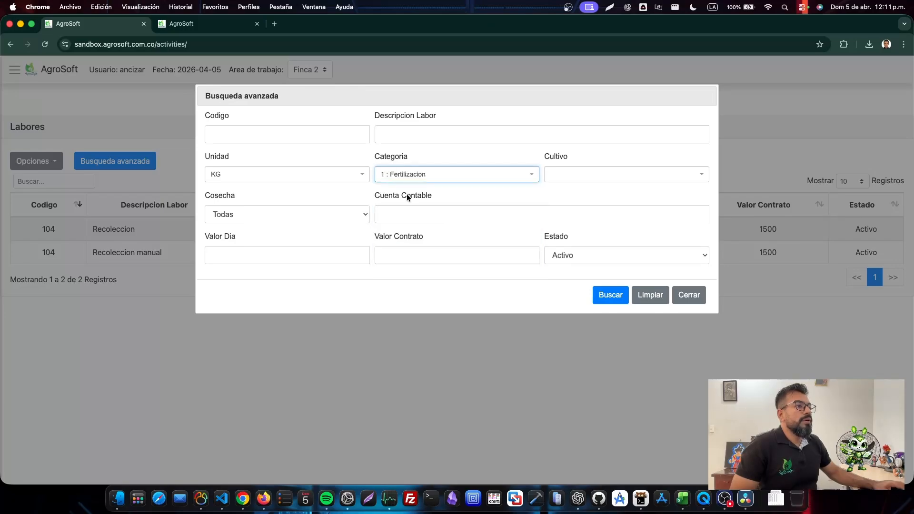
pyautogui.click(631, 178)
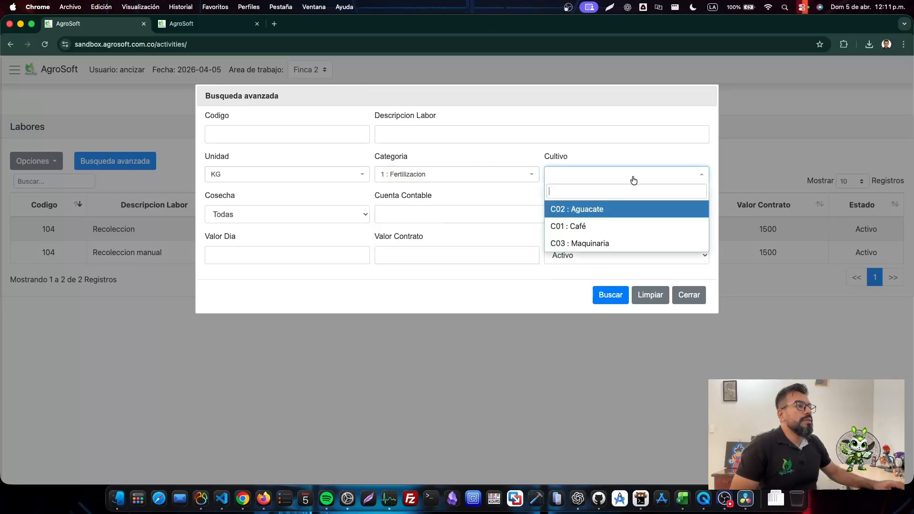
pyautogui.click(621, 229)
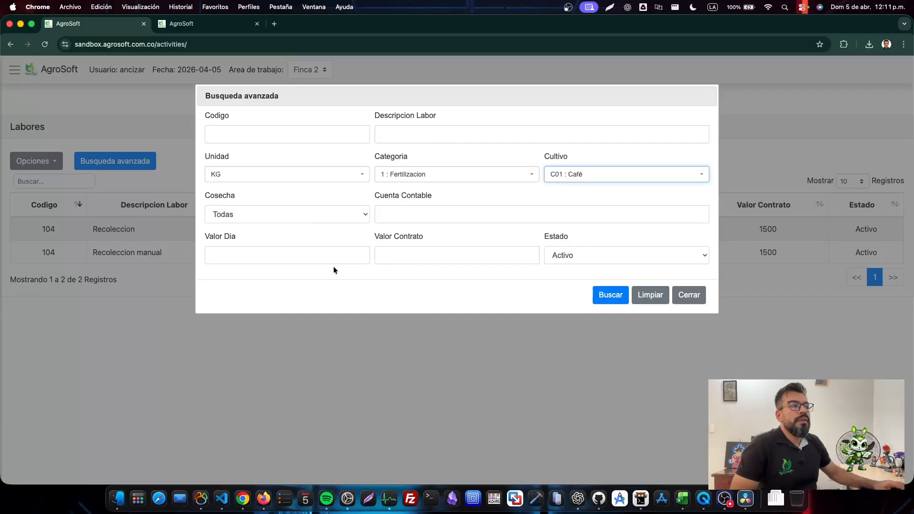
pyautogui.click(585, 254)
pyautogui.click(565, 235)
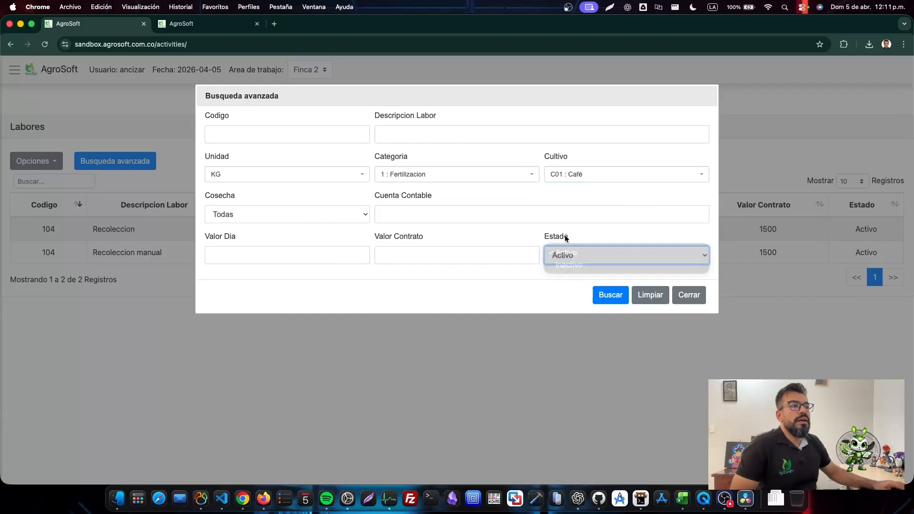
pyautogui.click(619, 297)
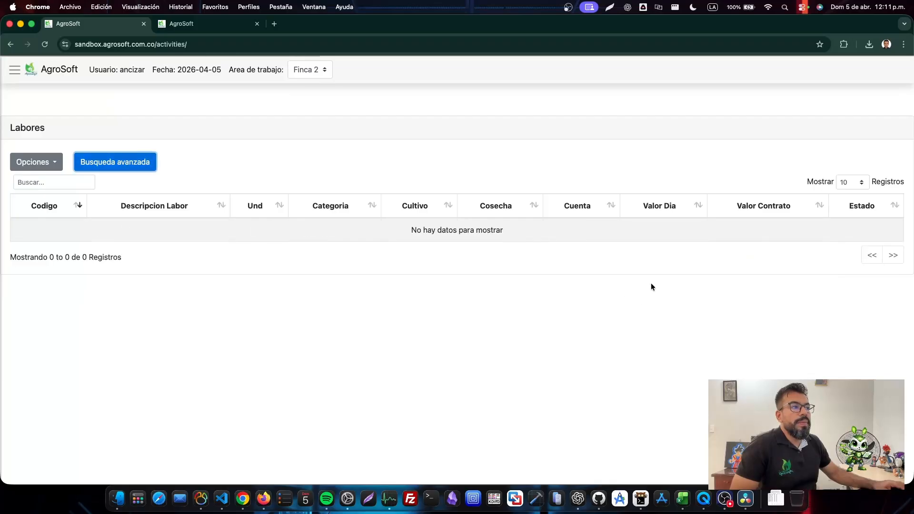
# - Clear the advanced search filters to list all labors again, and check the records-per-page choices without changing them
pyautogui.click(127, 167)
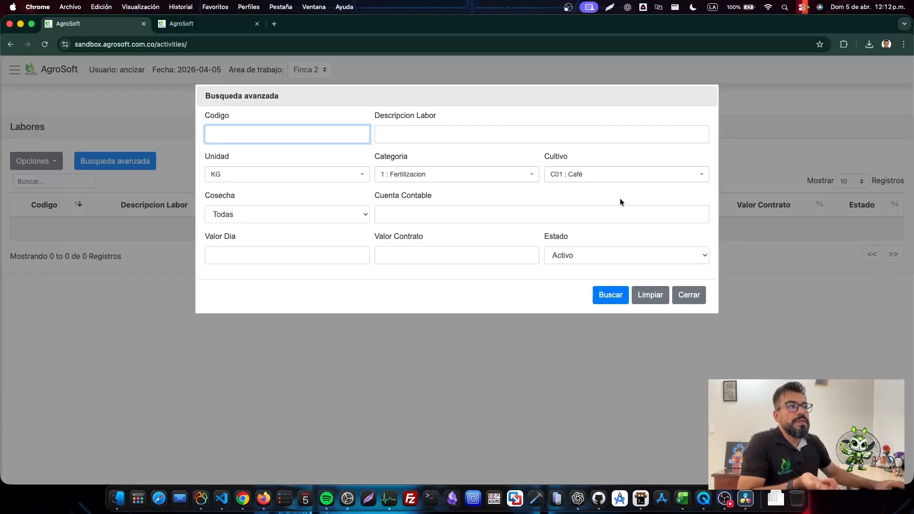
pyautogui.click(649, 295)
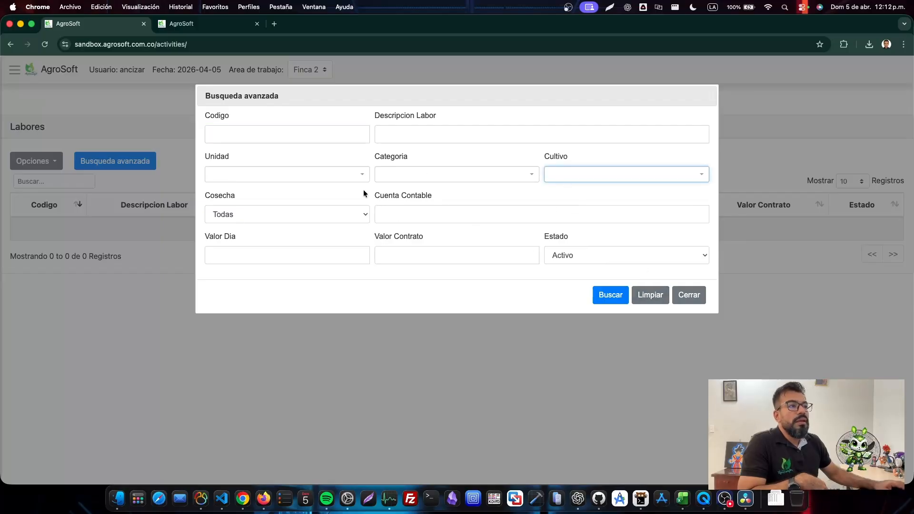
pyautogui.click(603, 295)
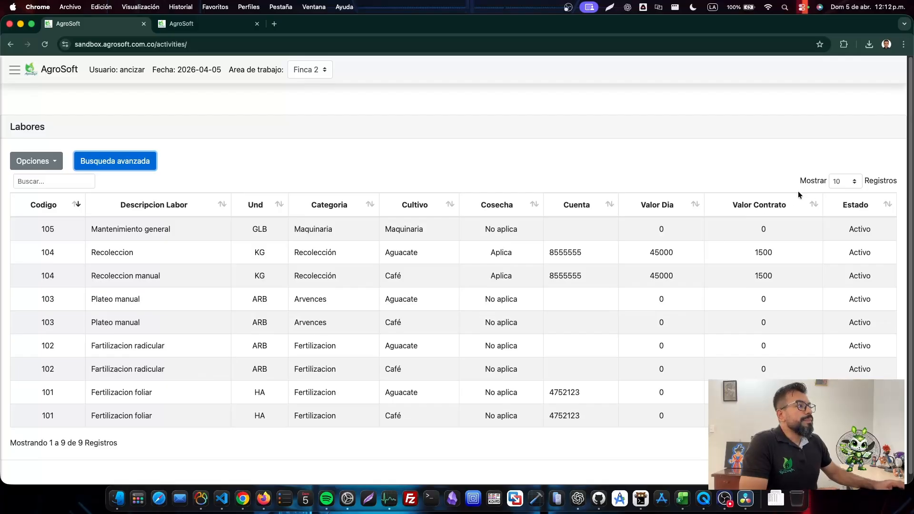
pyautogui.click(837, 180)
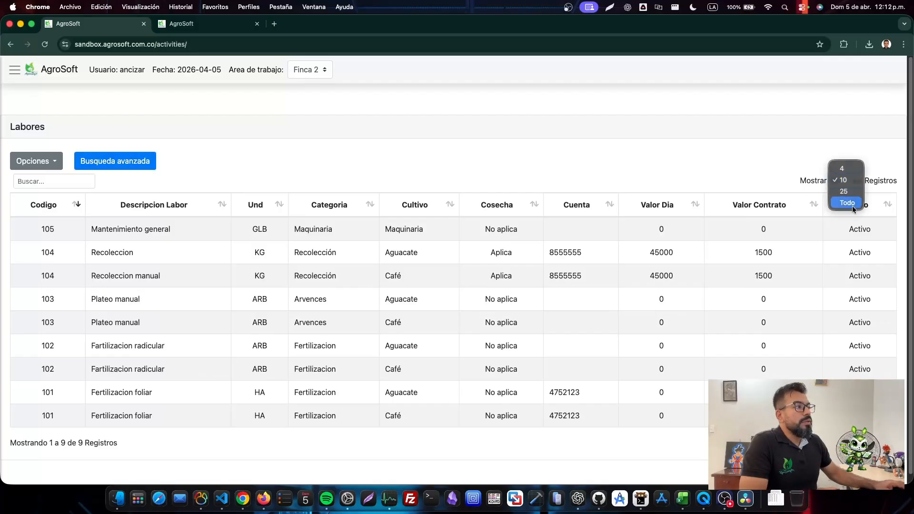
pyautogui.click(693, 158)
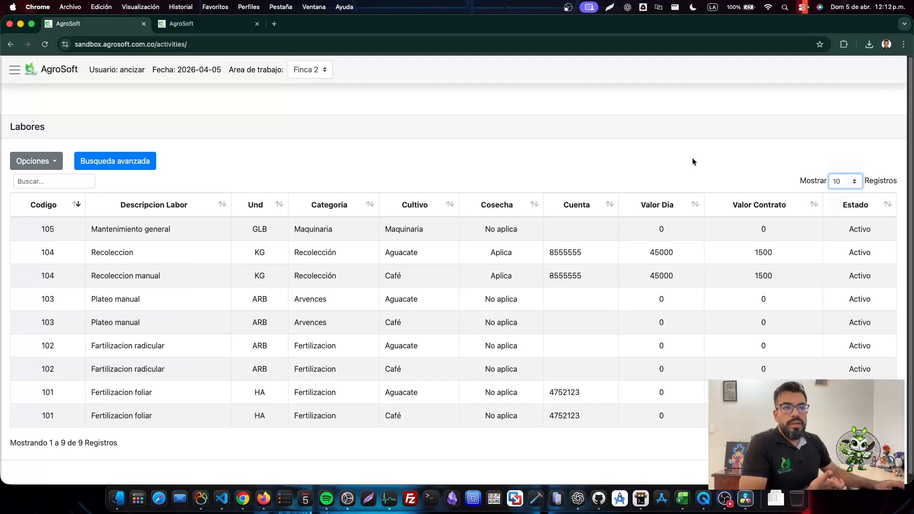
# - Select all labors in the list and try to edit them together
pyautogui.click(38, 162)
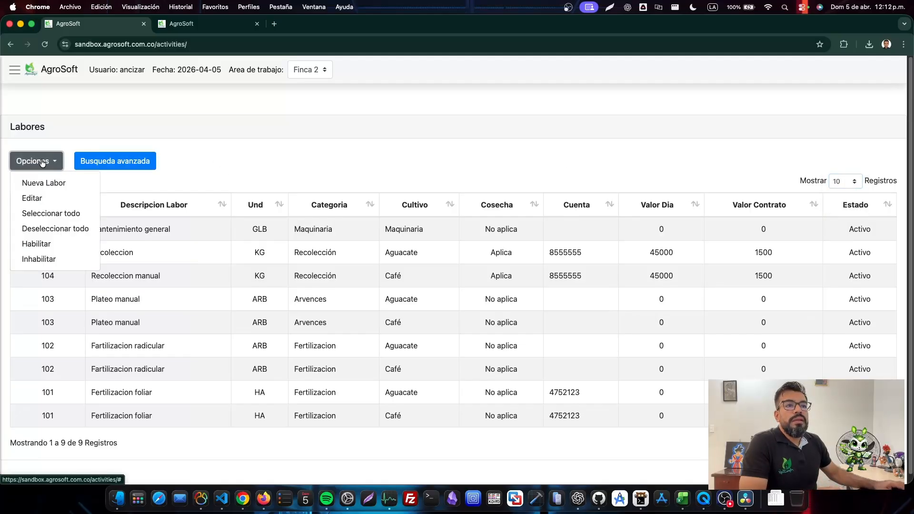
pyautogui.rightClick(413, 252)
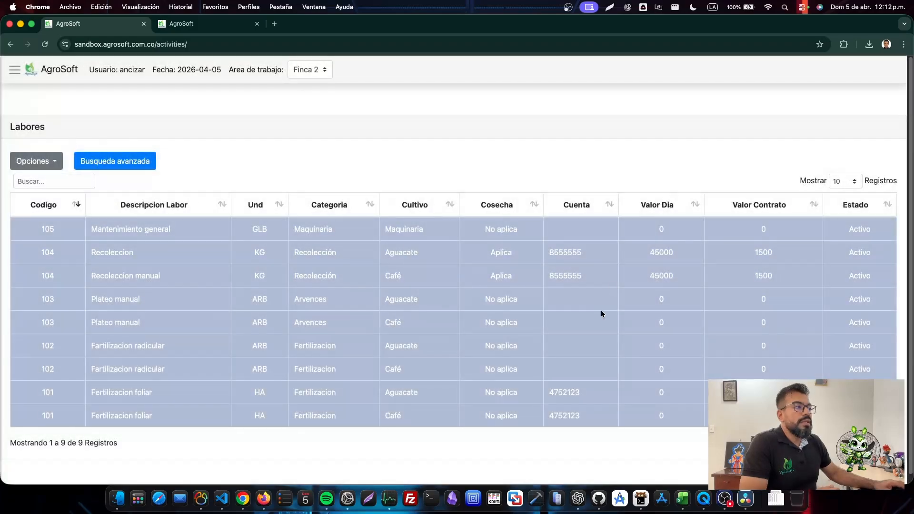
pyautogui.rightClick(375, 271)
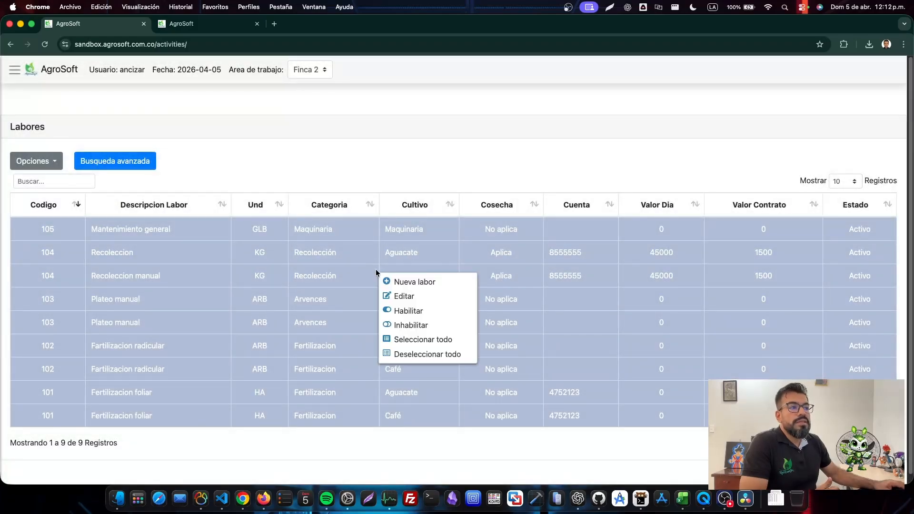
pyautogui.click(437, 302)
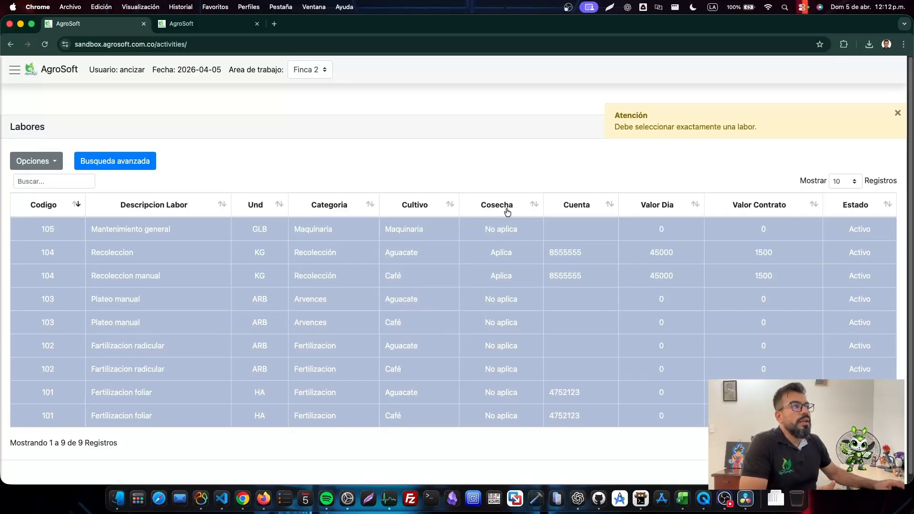
pyautogui.moveTo(654, 127); pyautogui.dragTo(727, 128)
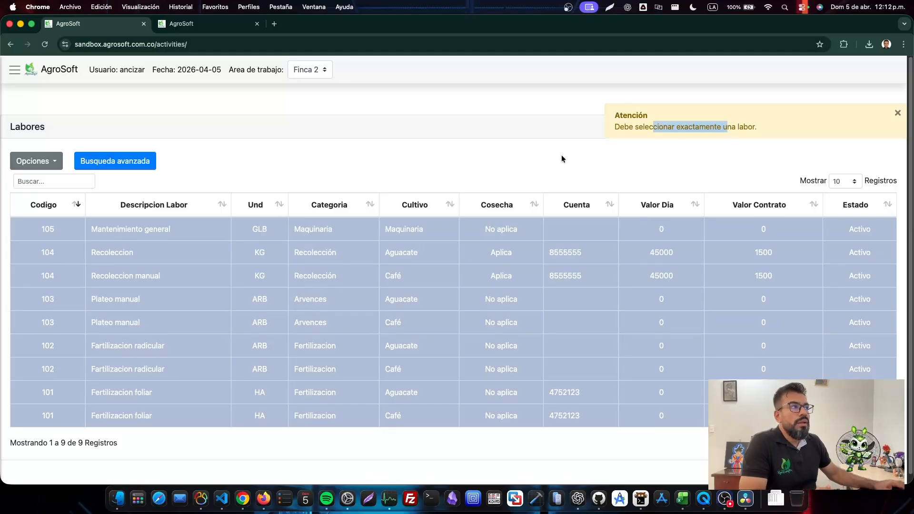
# - Deselect all labors and select individual ones one at a time, ending with the Aguacate Recoleccion labor, code 104
pyautogui.rightClick(325, 255)
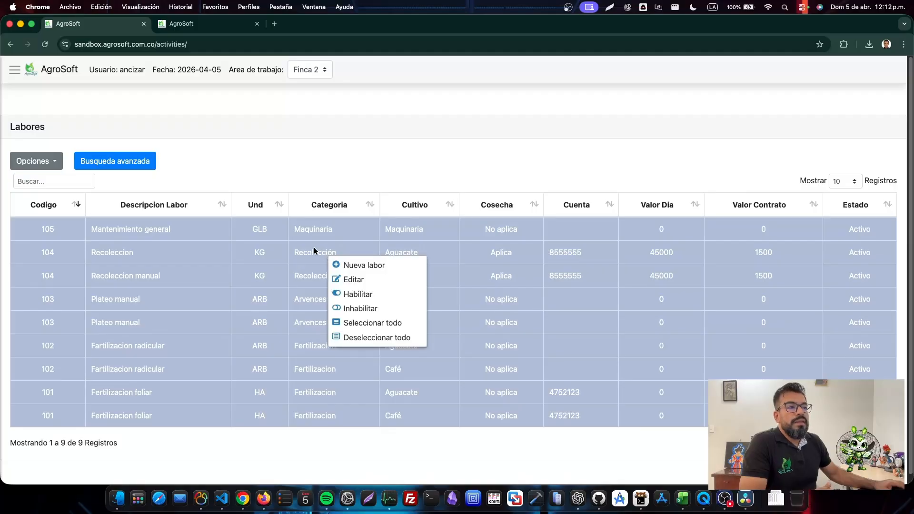
pyautogui.click(398, 338)
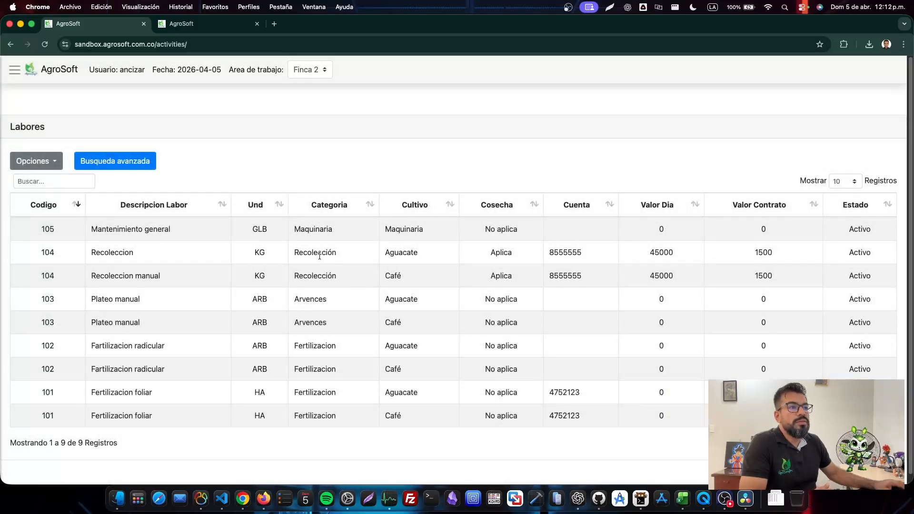
pyautogui.click(317, 235)
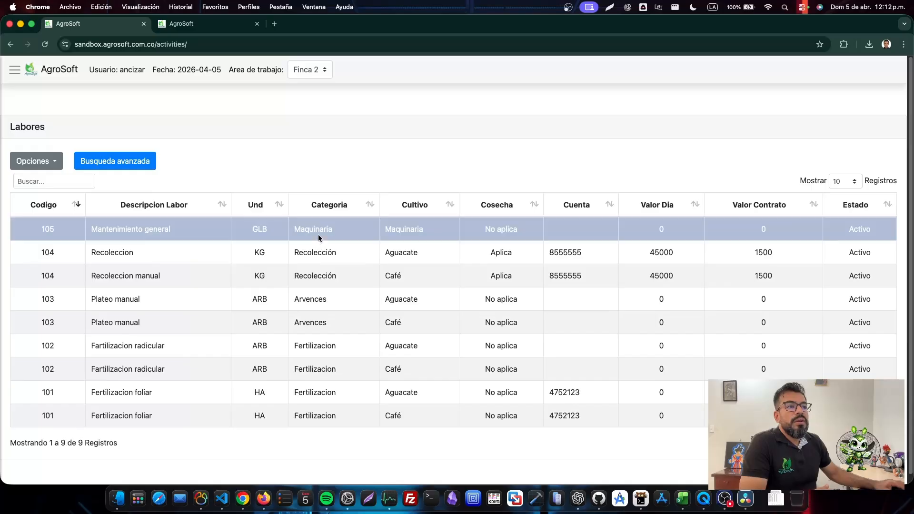
pyautogui.click(331, 299)
pyautogui.click(330, 371)
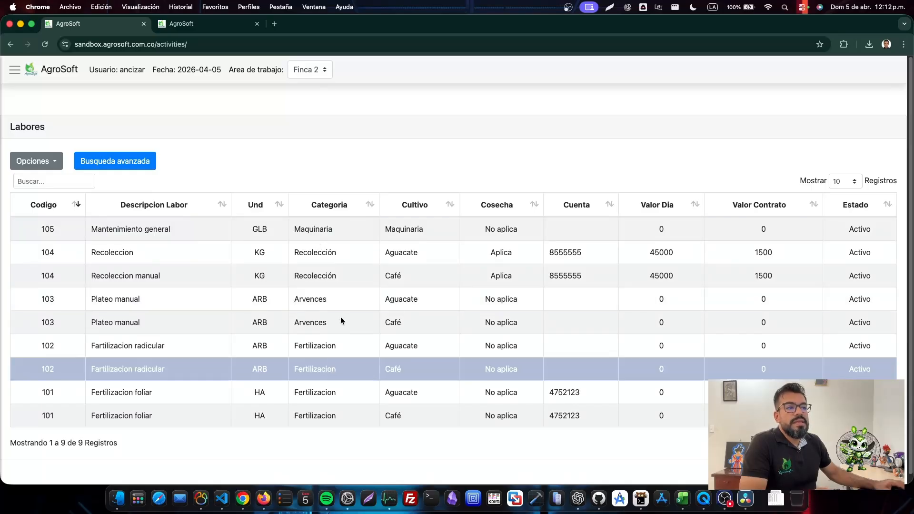
pyautogui.click(342, 299)
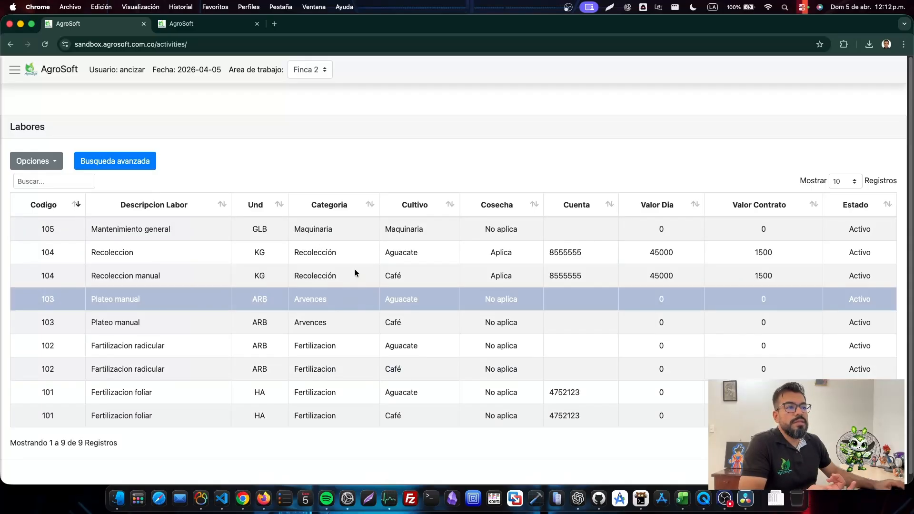
pyautogui.click(352, 248)
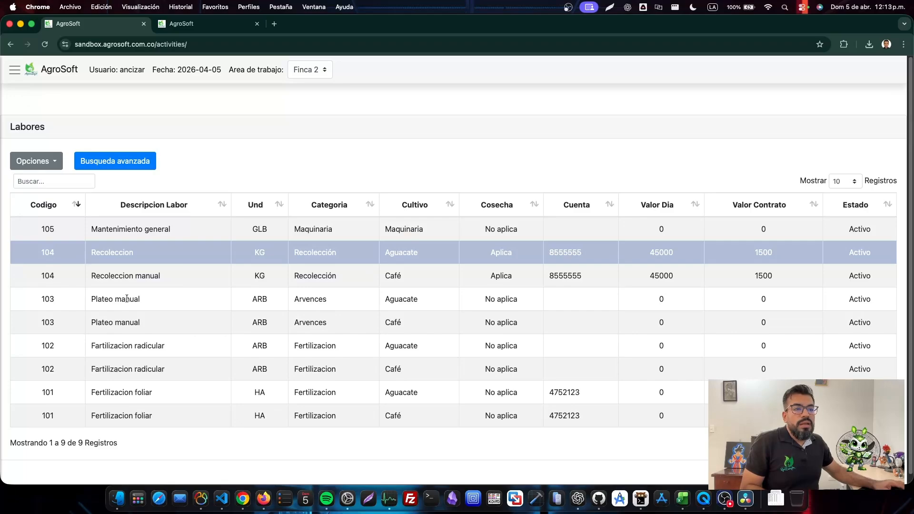
# - Select the four non-adjacent Aguacate labors together: Recoleccion (104), Plateo manual (103), Fartilizacion radicular (102) and Fertilizacion foliar (101)
pyautogui.click(174, 301)
pyautogui.click(190, 253)
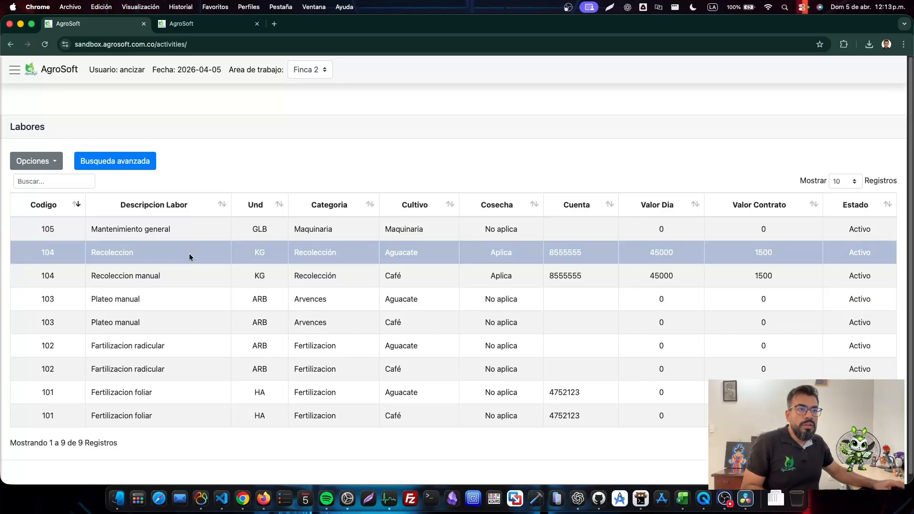
pyautogui.keyDown('super'); pyautogui.click(175, 300); pyautogui.keyUp('super')
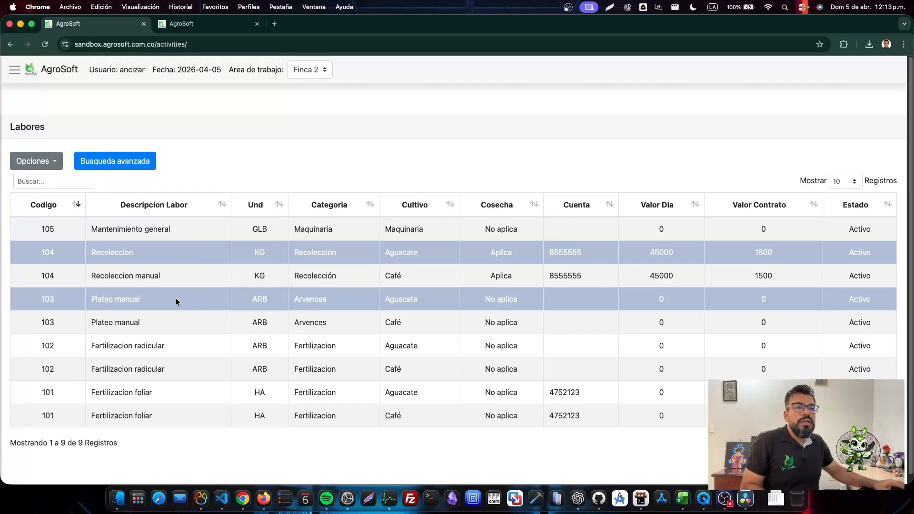
pyautogui.keyDown('super'); pyautogui.click(176, 347); pyautogui.keyUp('super')
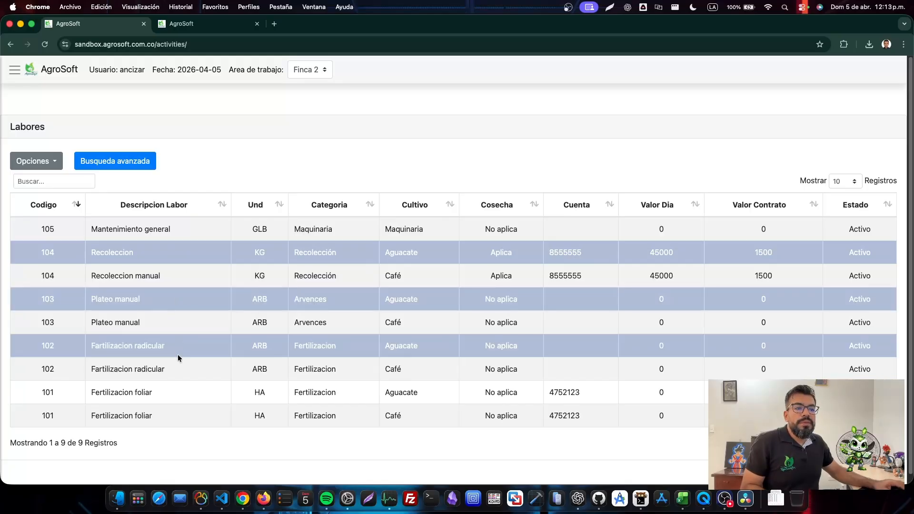
pyautogui.keyDown('super'); pyautogui.click(184, 393); pyautogui.keyUp('super')
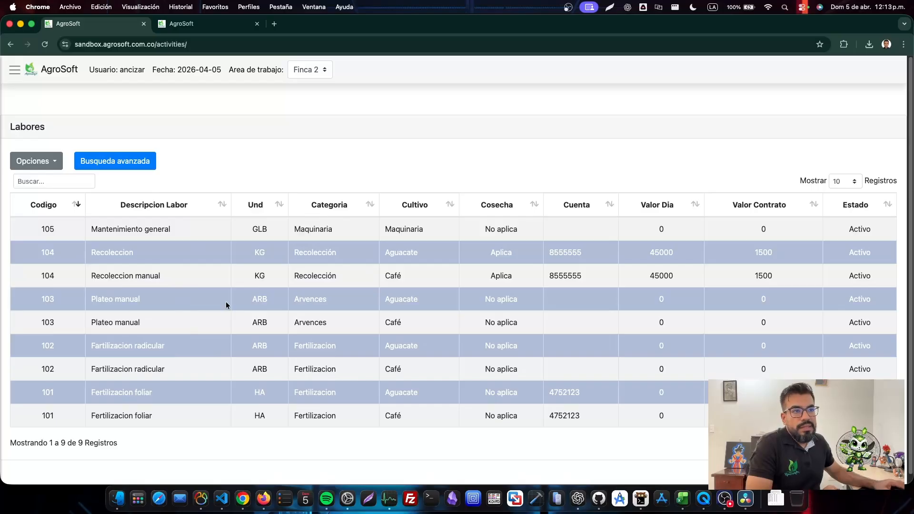
# - Replace the multiple selection with the continuous range of labors from Mantenimiento general (105) through the Café Plateo manual (103)
pyautogui.click(201, 255)
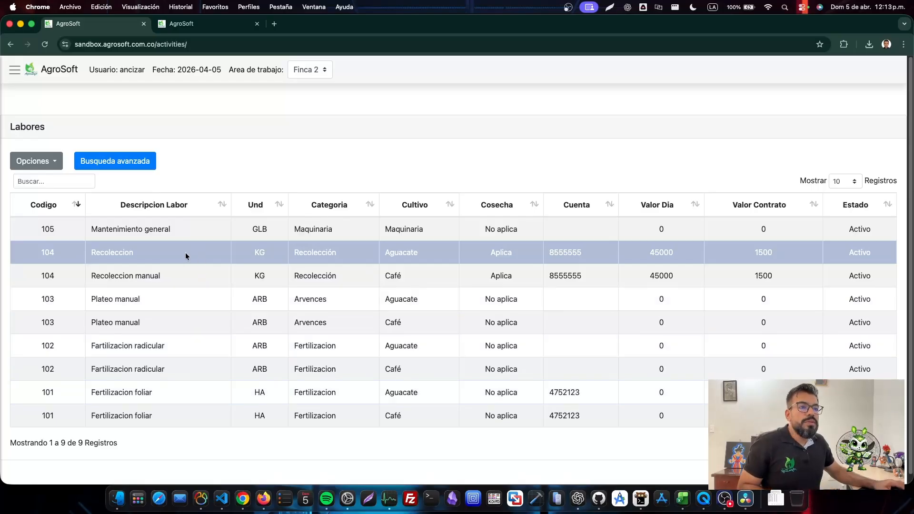
pyautogui.click(164, 232)
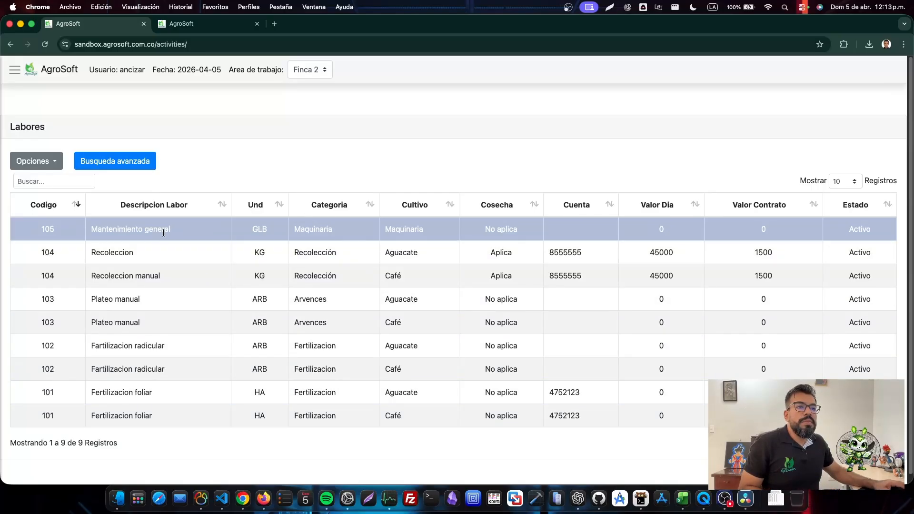
pyautogui.keyDown('shift'); pyautogui.click(211, 323); pyautogui.keyUp('shift')
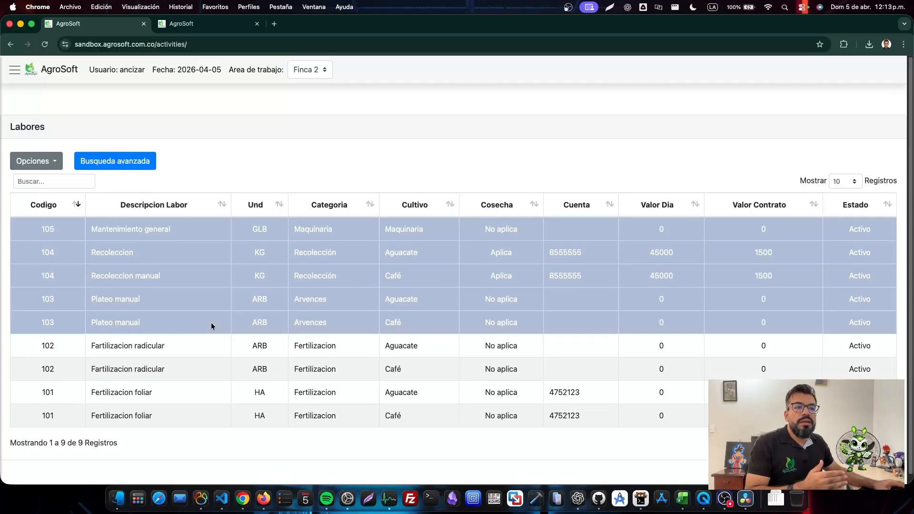
pyautogui.click(143, 230)
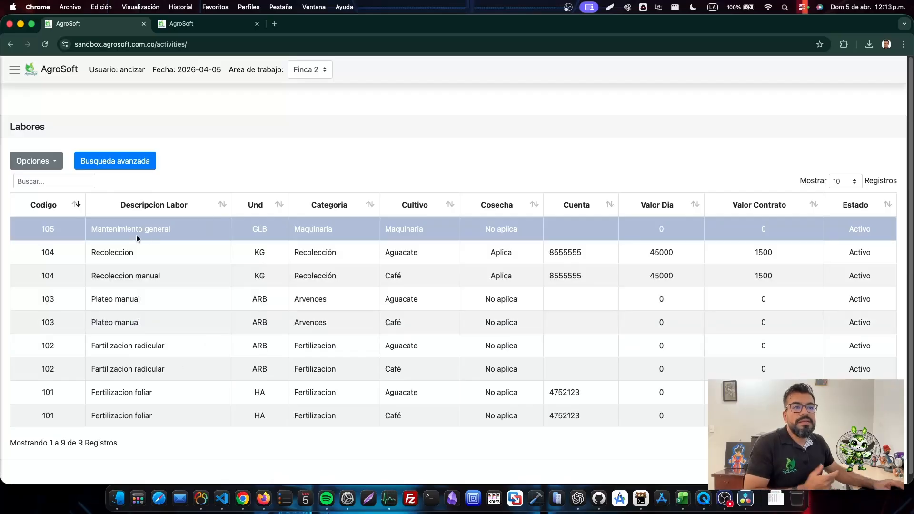
pyautogui.keyDown('shift'); pyautogui.click(187, 329); pyautogui.keyUp('shift')
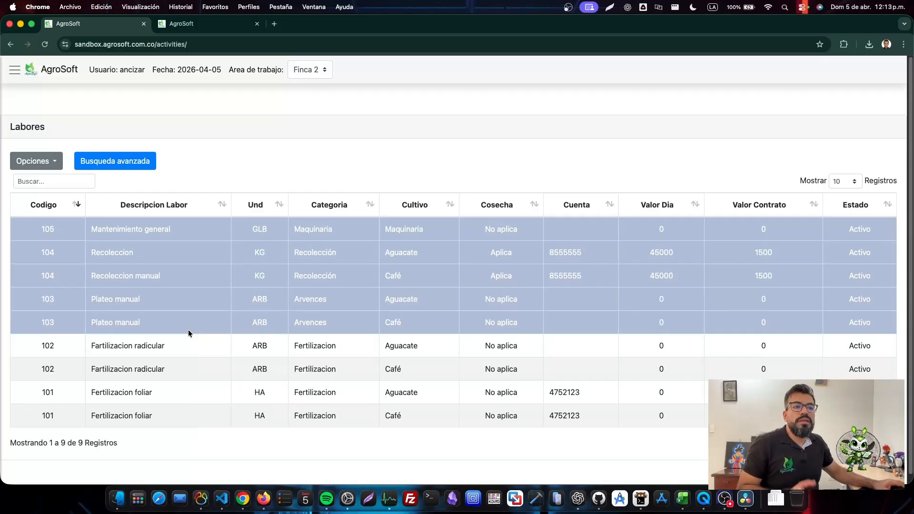
# - Select the range from Mantenimiento general (105) through the Aguacate Fertilizacion foliar (101), and return to only the Aguacate Recoleccion (104)
pyautogui.click(192, 230)
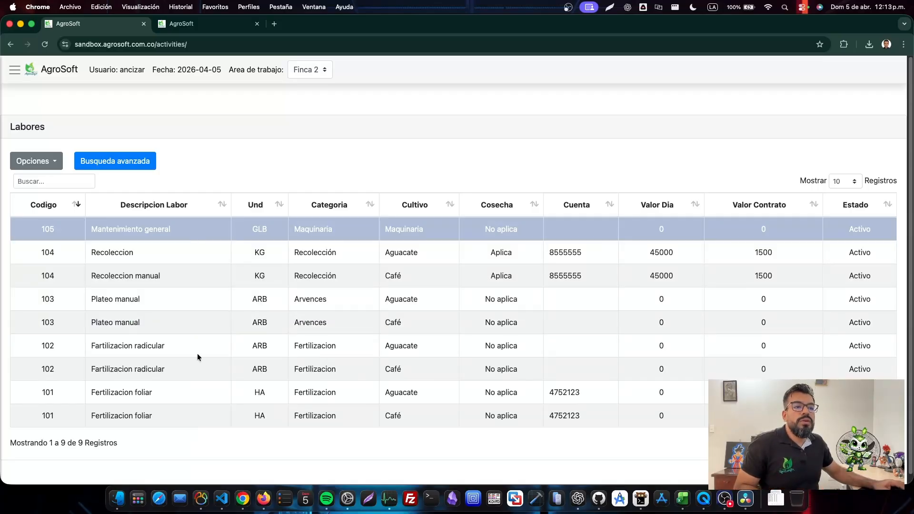
pyautogui.keyDown('shift'); pyautogui.click(202, 391); pyautogui.keyUp('shift')
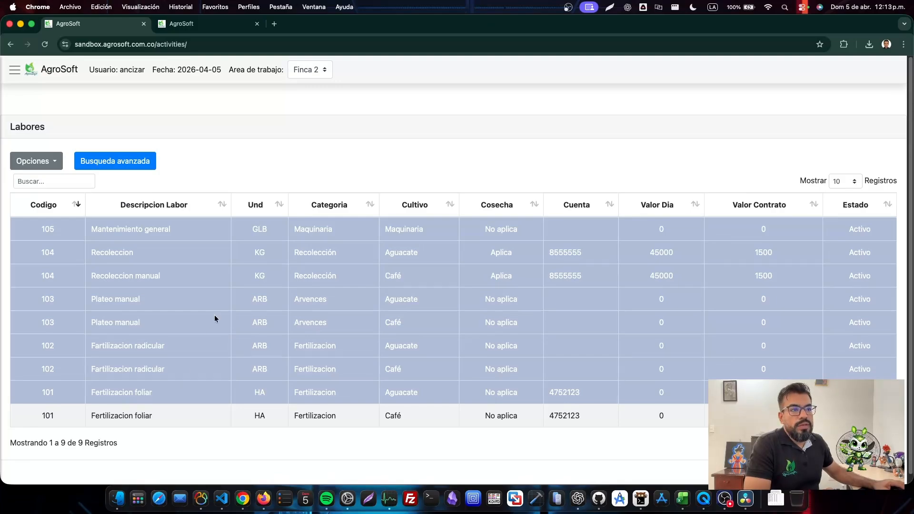
pyautogui.click(198, 298)
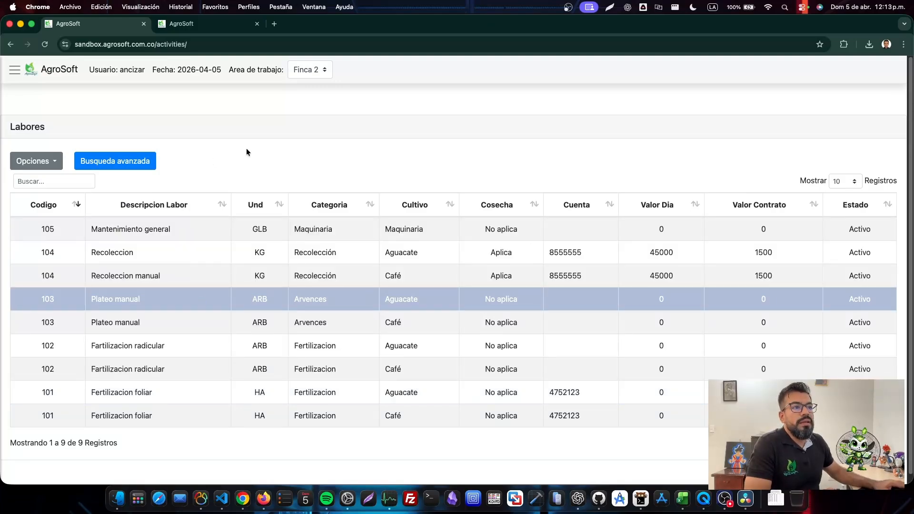
pyautogui.click(199, 252)
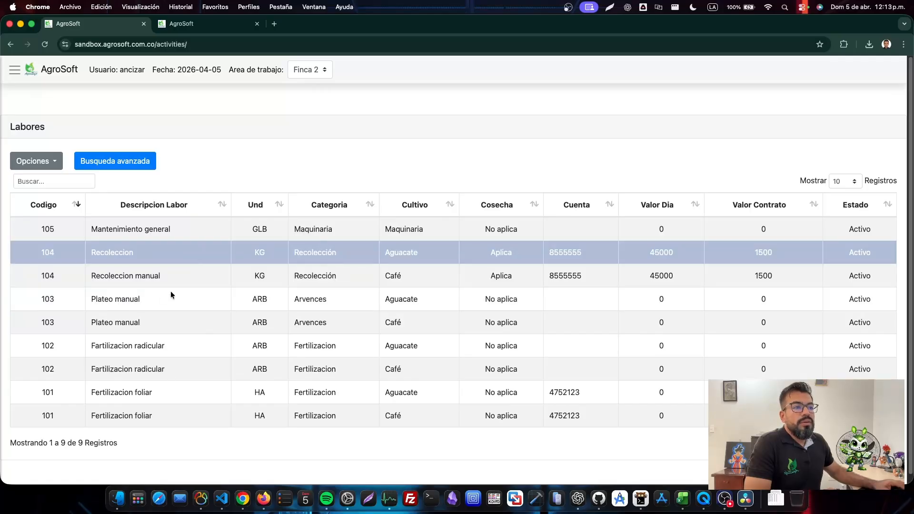